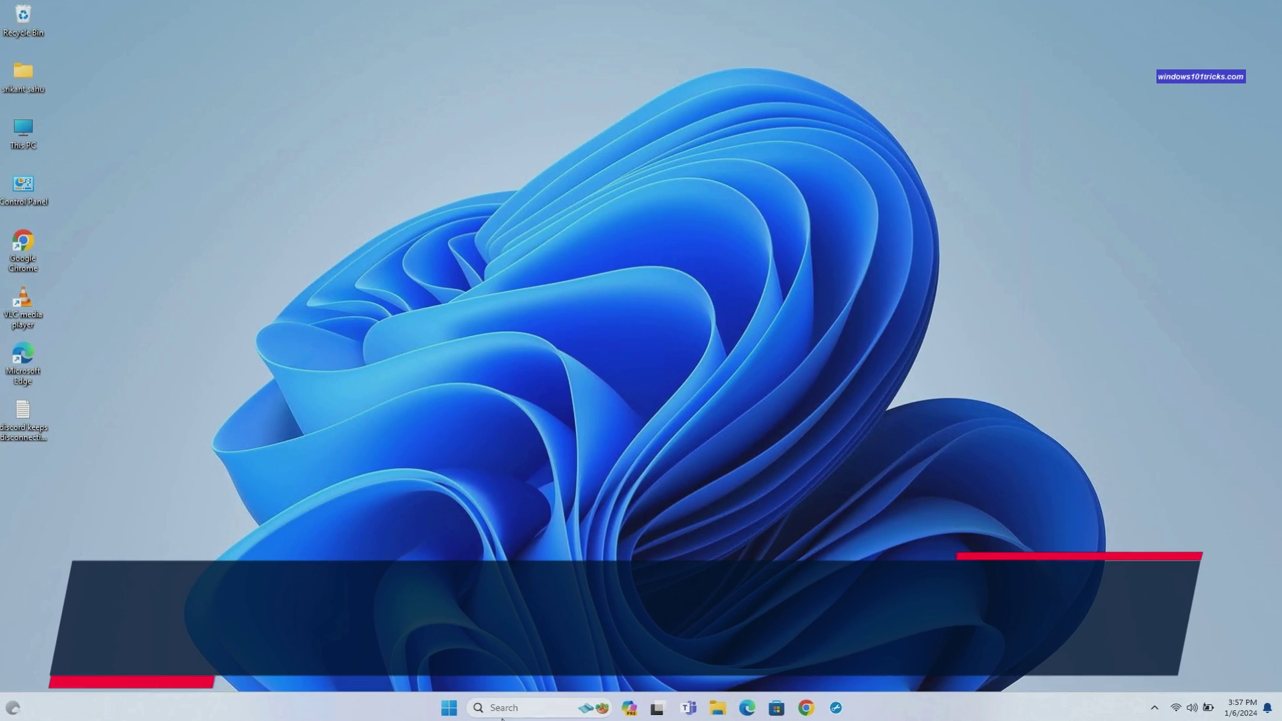
# - Launch Google Chrome from the Windows search
pyautogui.click(503, 717)
pyautogui.write('chrome')
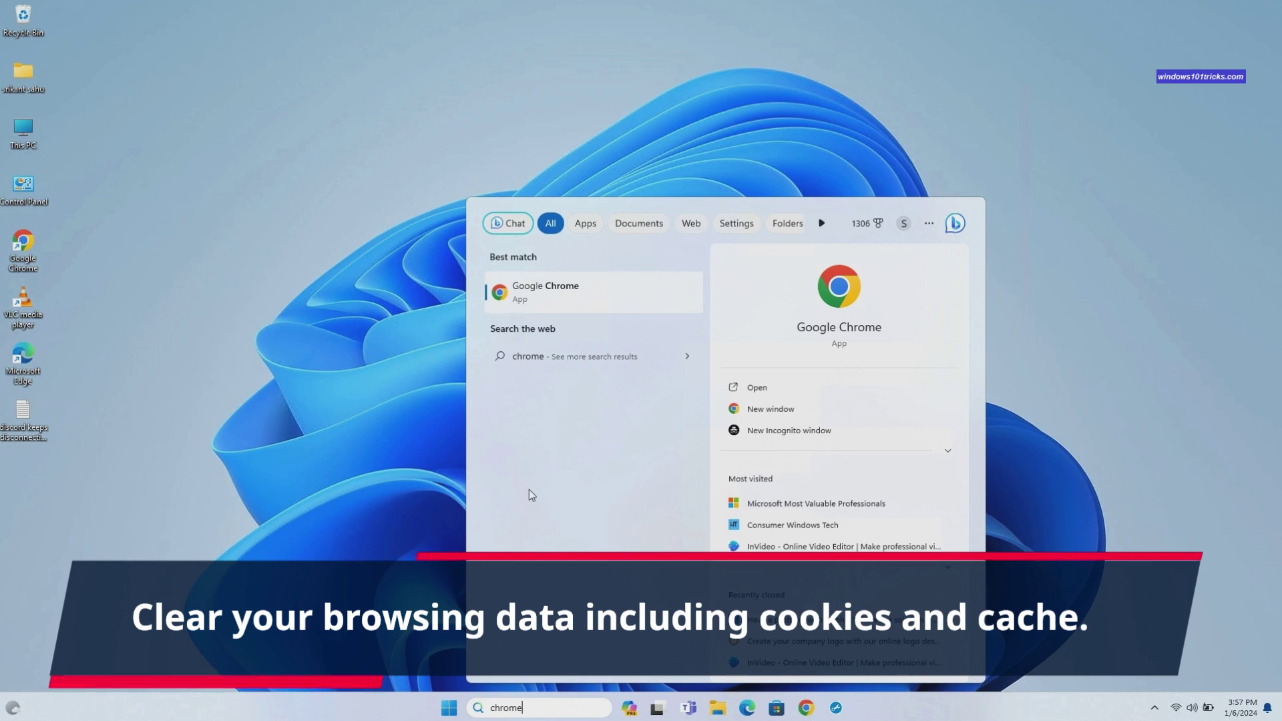
pyautogui.click(558, 294)
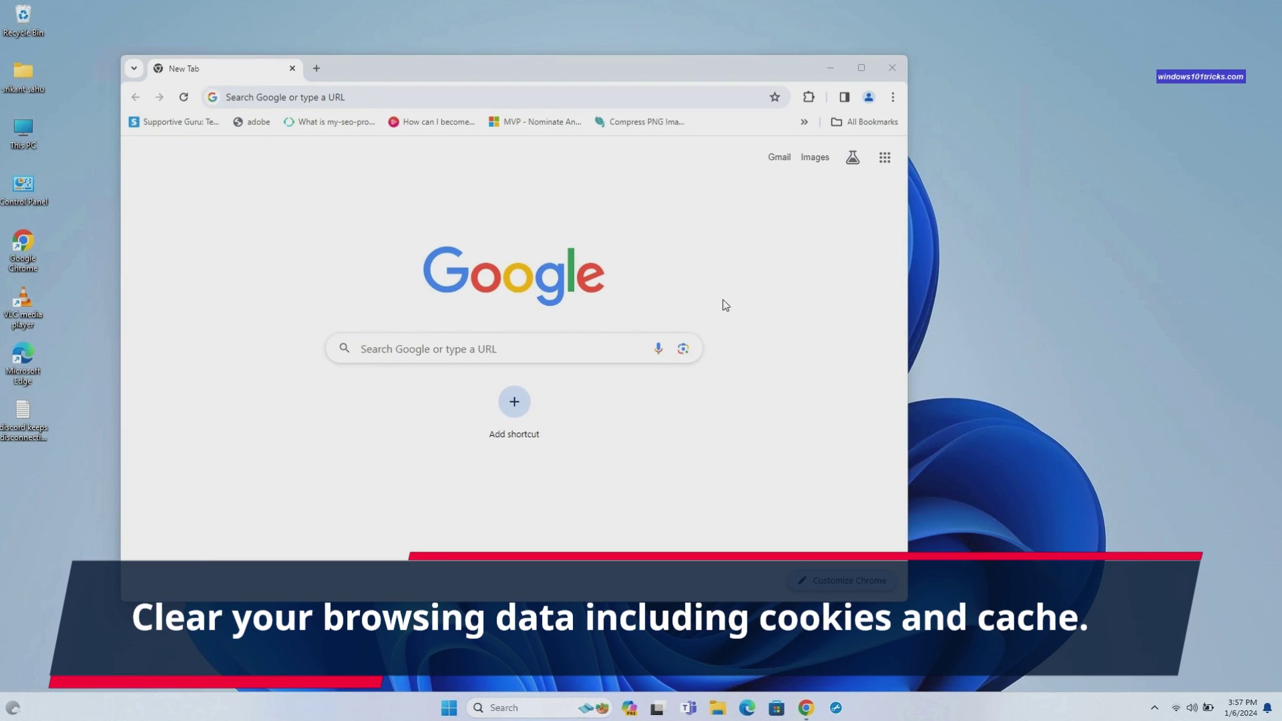
# - Clear All time browsing history, cookies and cached images and files, then close Chrome
pyautogui.click(893, 97)
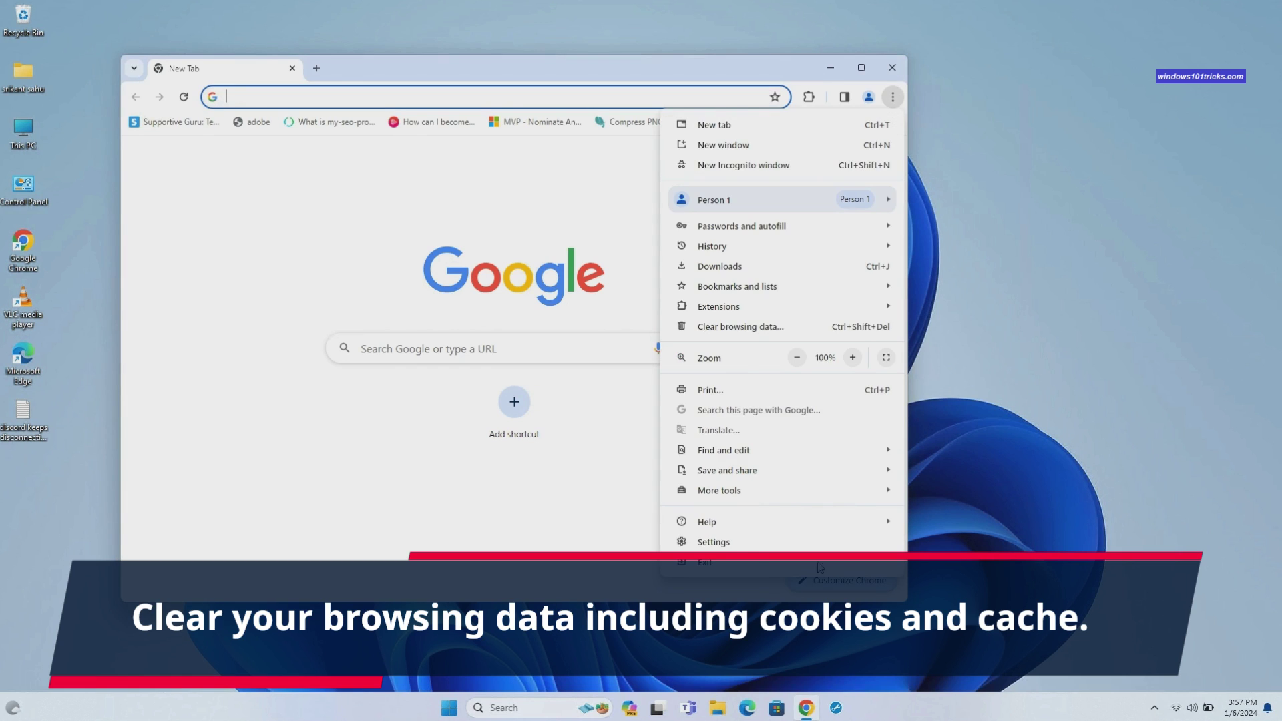
pyautogui.click(725, 543)
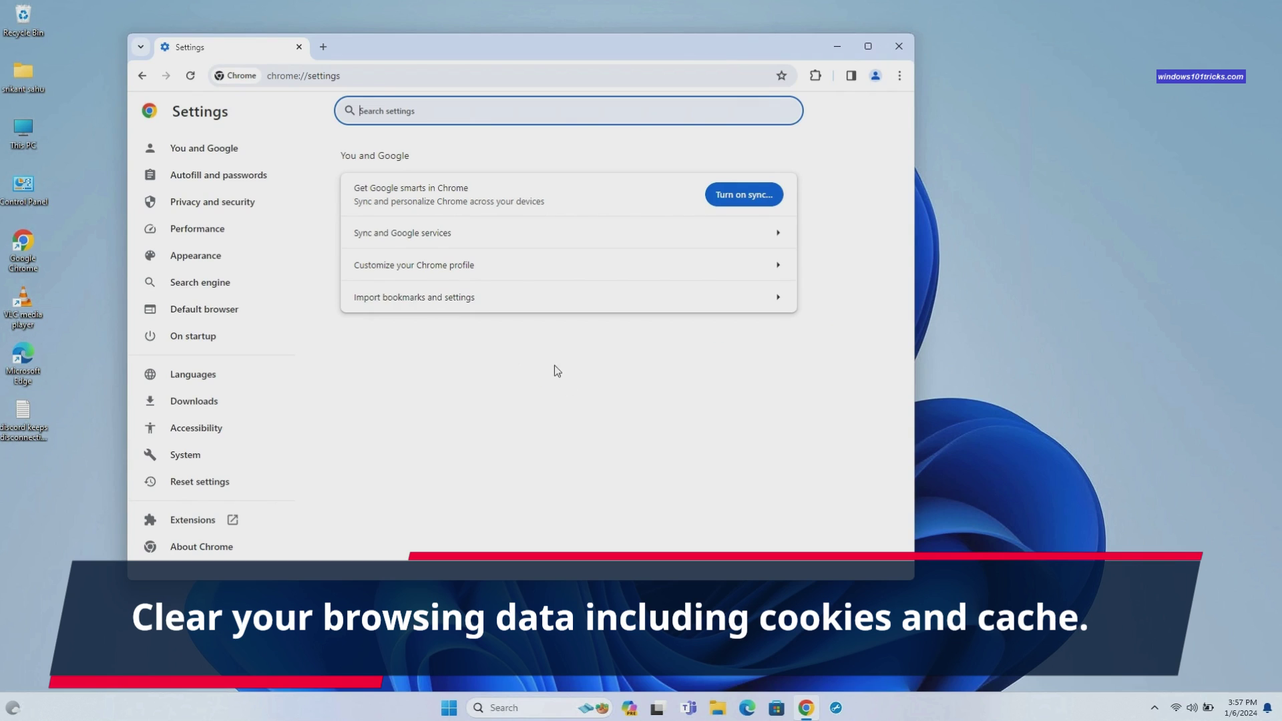
pyautogui.click(237, 202)
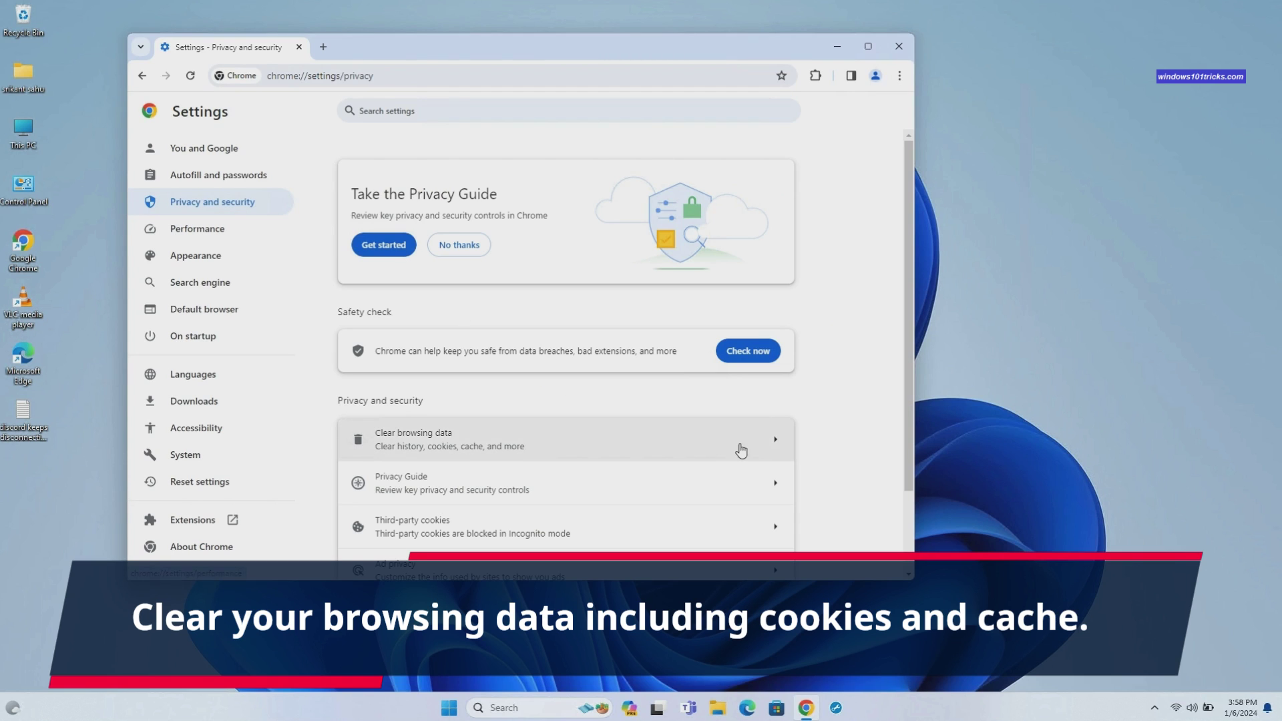
pyautogui.click(745, 444)
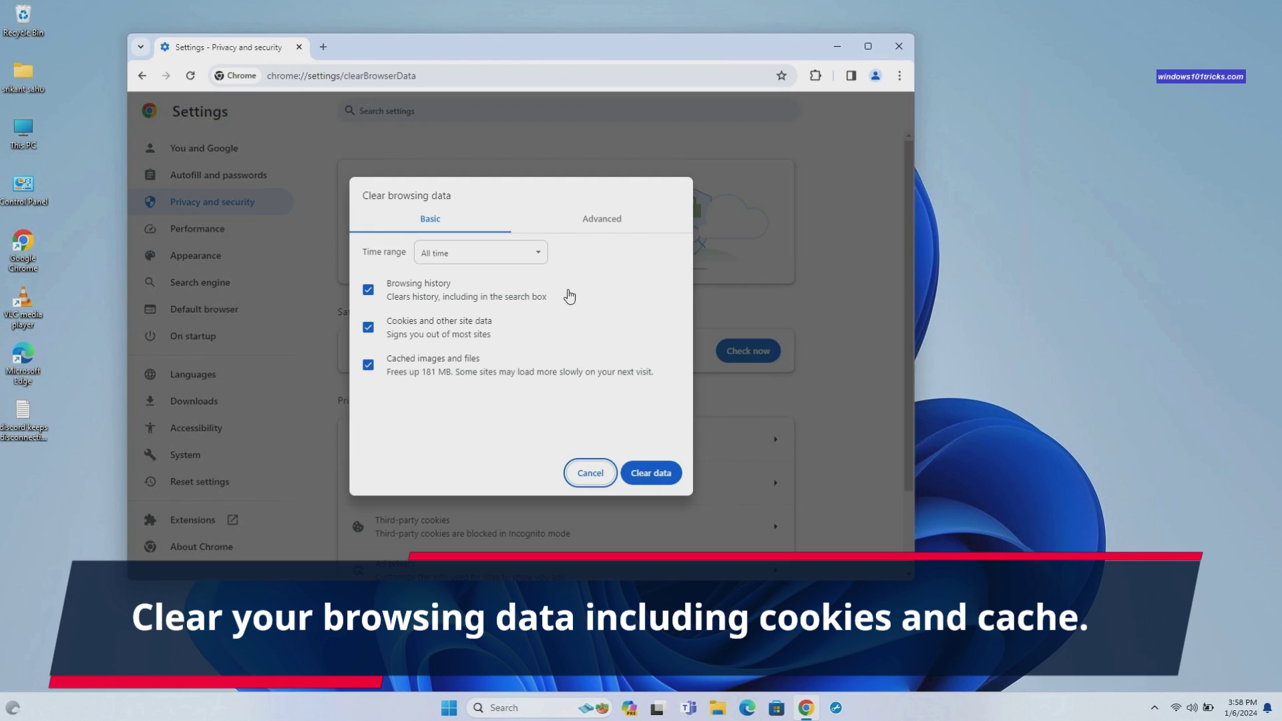
pyautogui.click(536, 260)
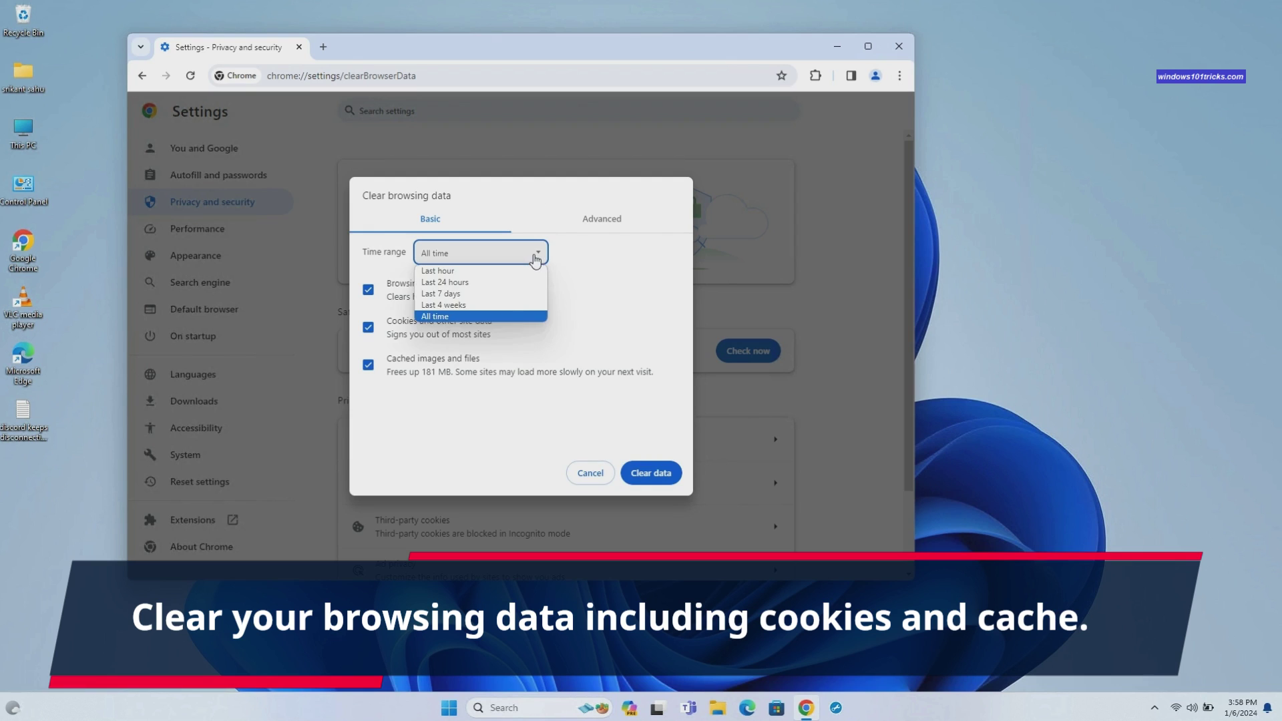
pyautogui.click(448, 318)
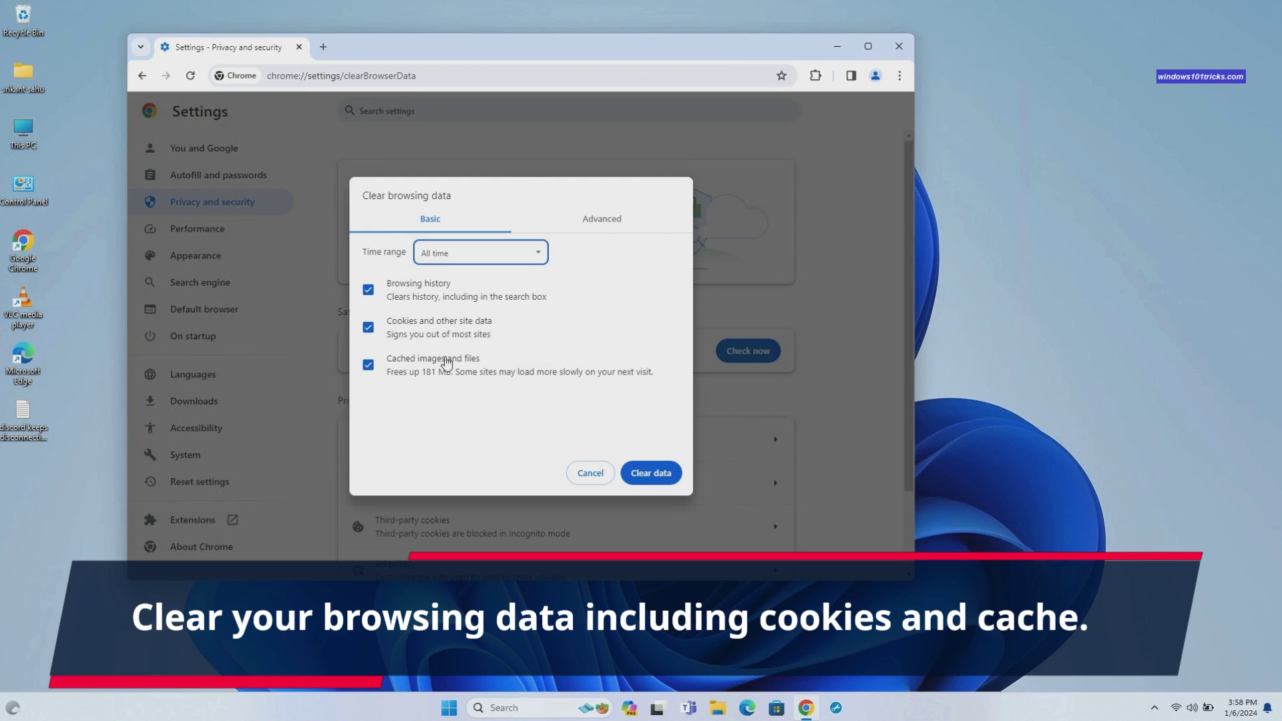
pyautogui.click(615, 228)
pyautogui.scroll(-1, 482, 382)
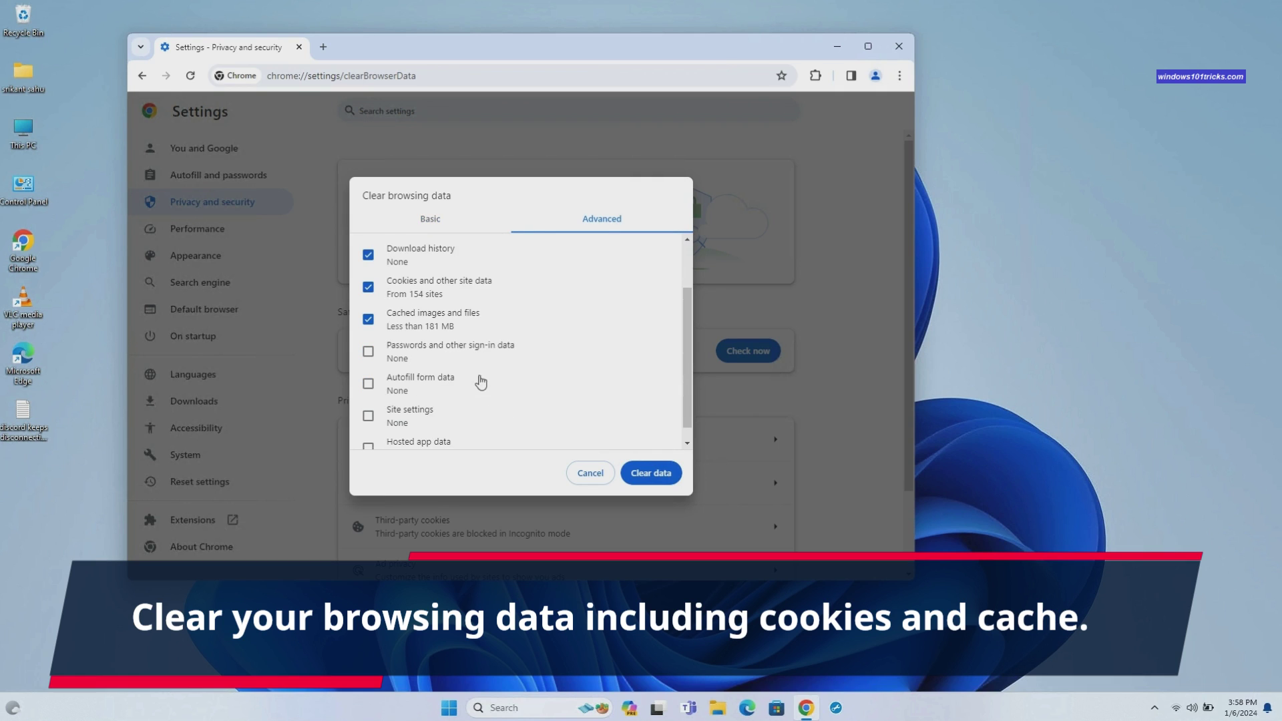
pyautogui.scroll(-1, 557, 388)
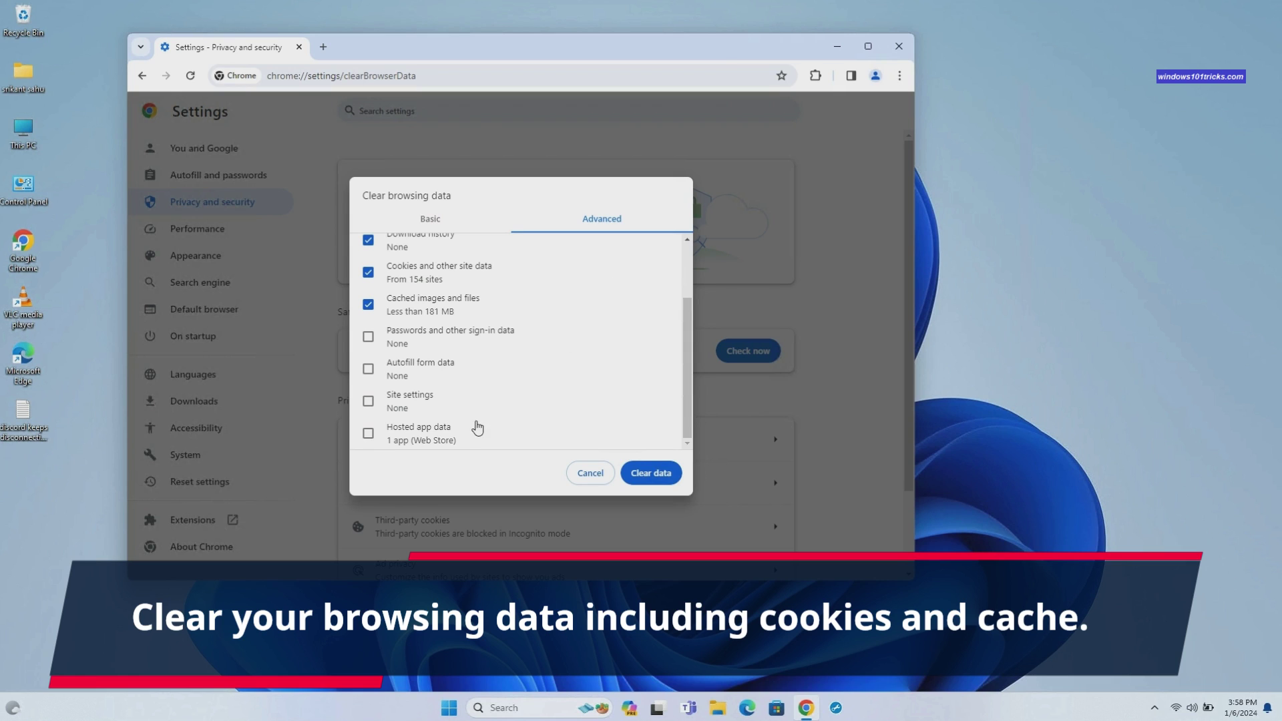
pyautogui.click(447, 226)
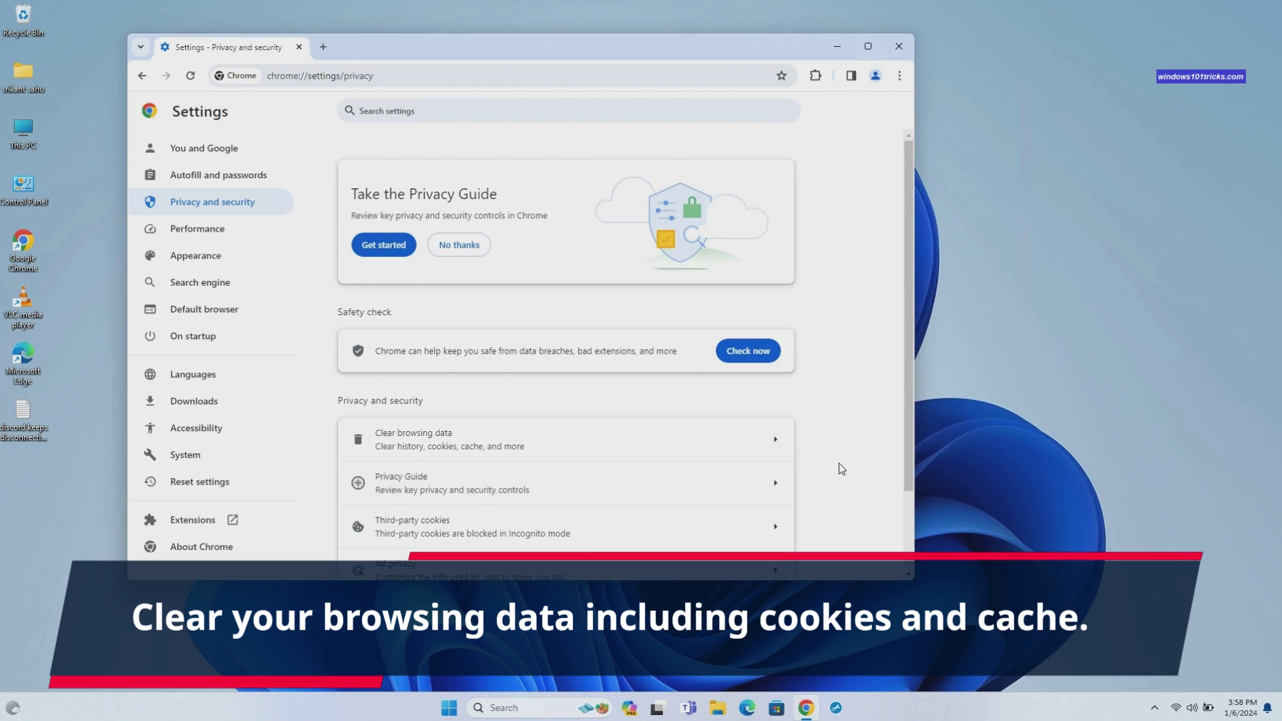
pyautogui.scroll(-1, 841, 469)
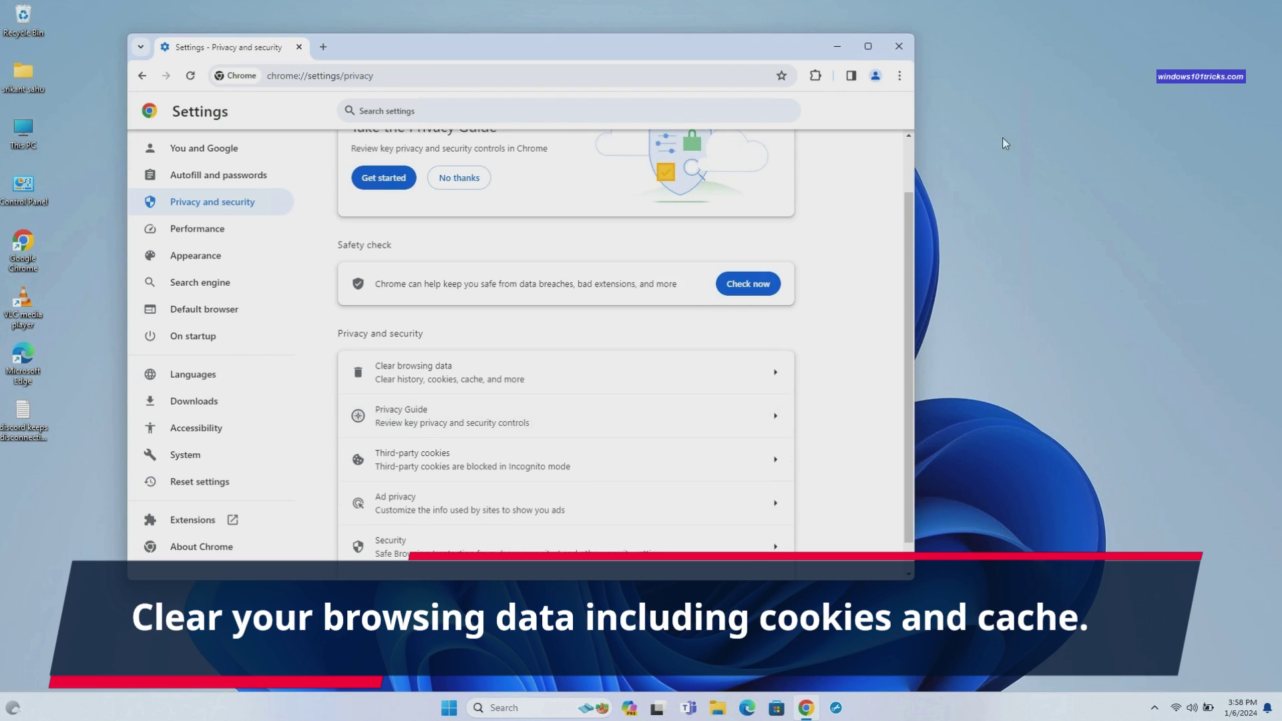
pyautogui.click(899, 48)
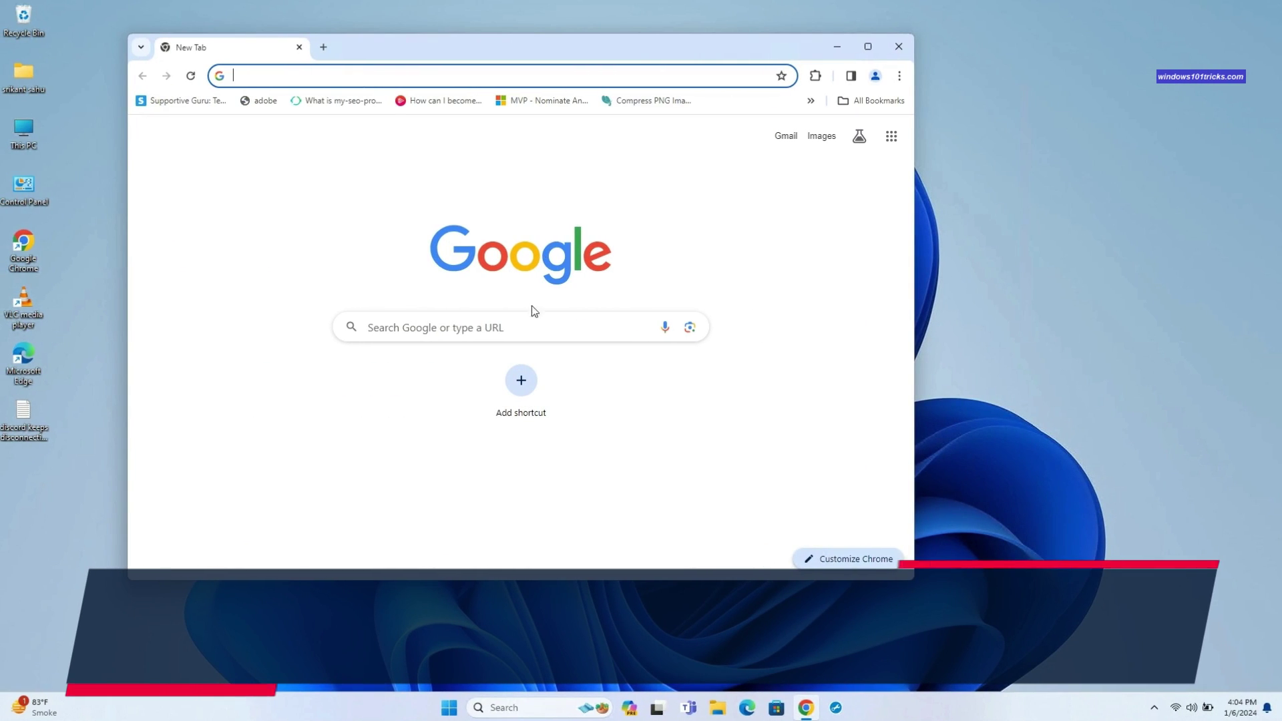
# - Check About Chrome, which shows Chrome is up to date at version 120.0.6099.200
pyautogui.click(899, 75)
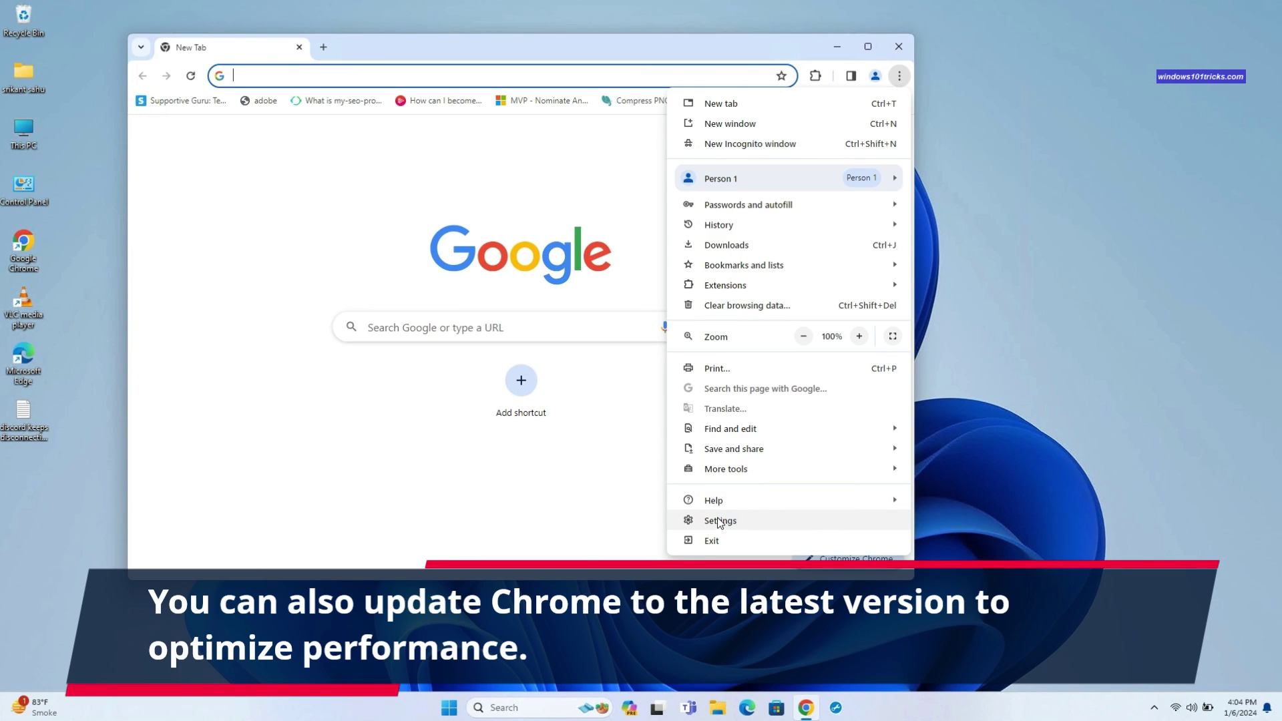
pyautogui.moveTo(738, 507)
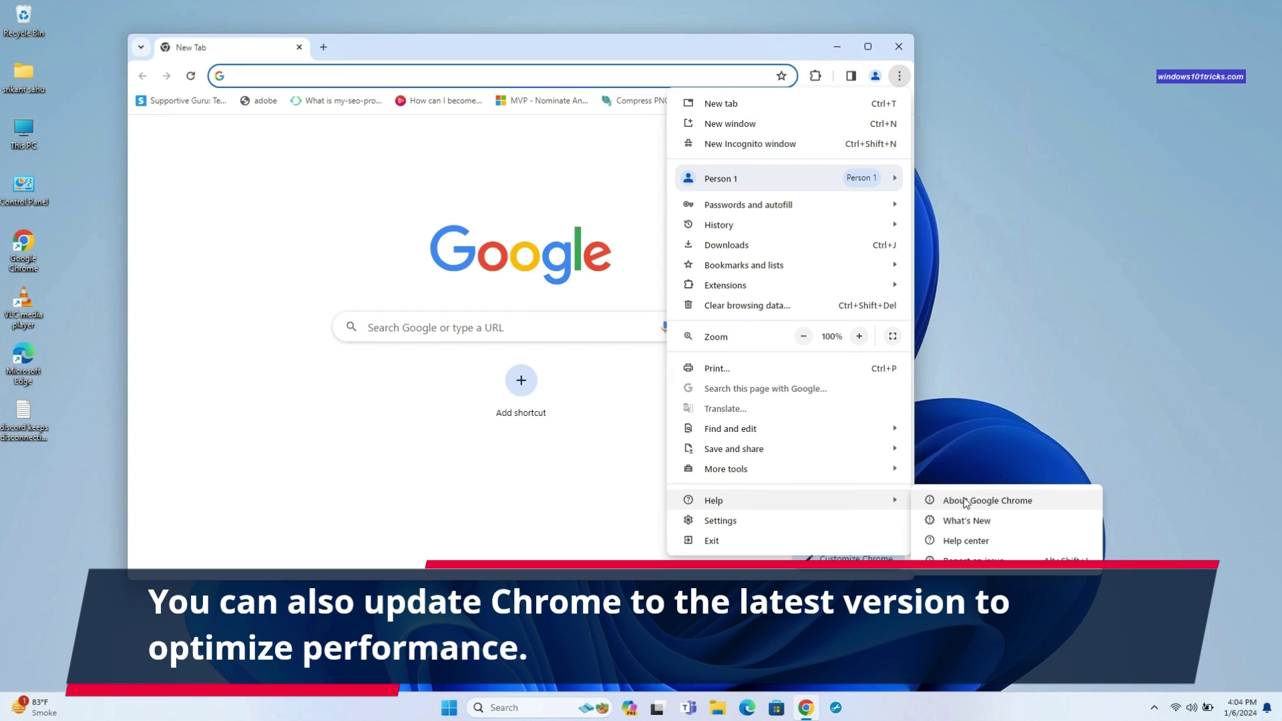
pyautogui.click(724, 521)
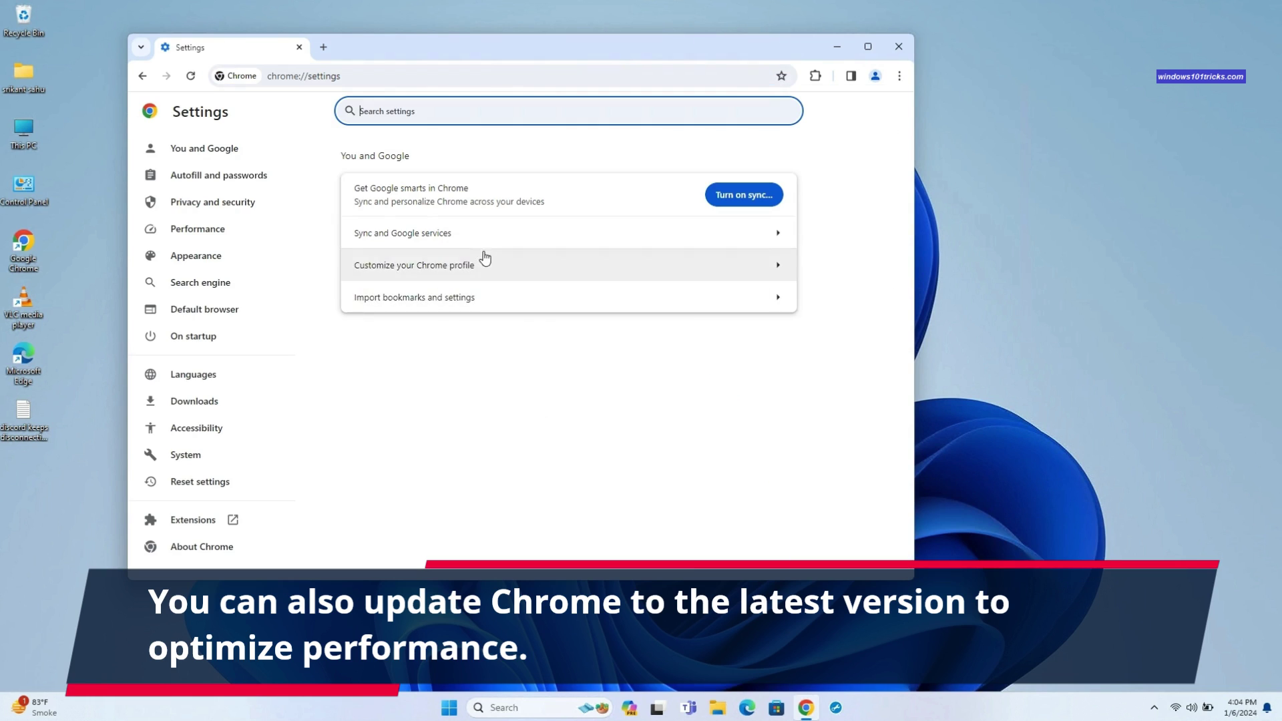
pyautogui.click(194, 553)
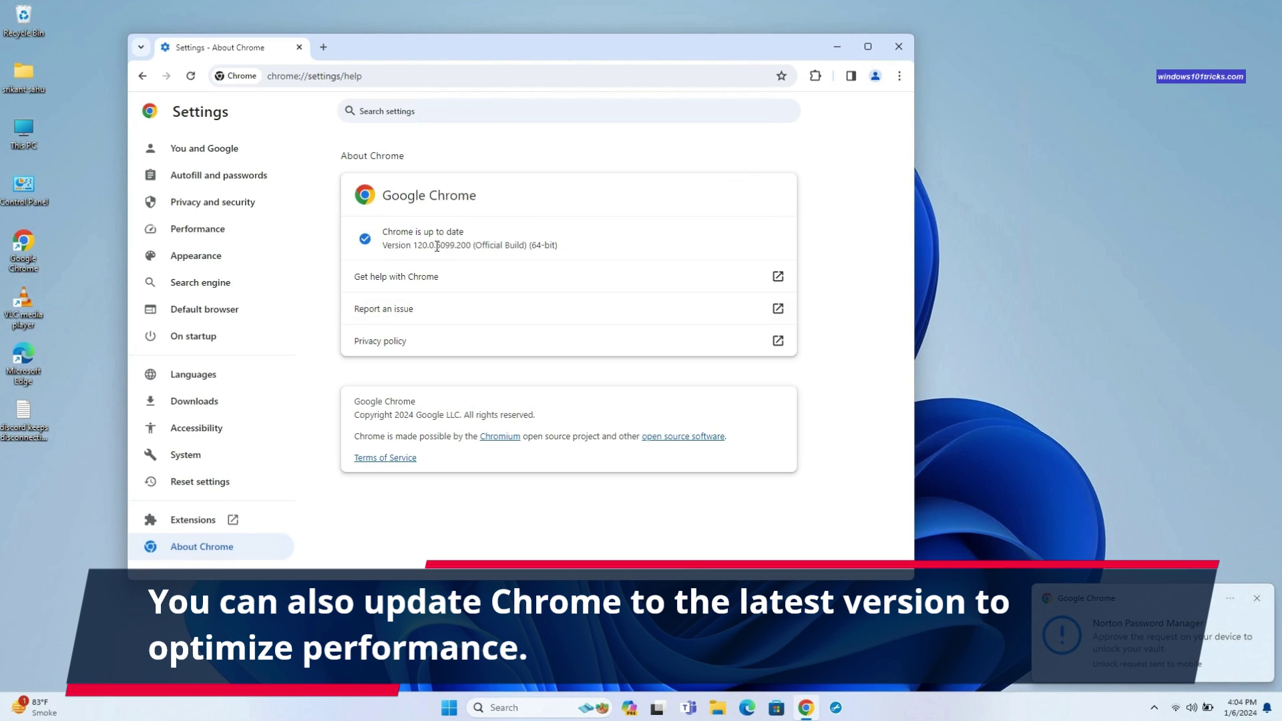
pyautogui.click(1258, 599)
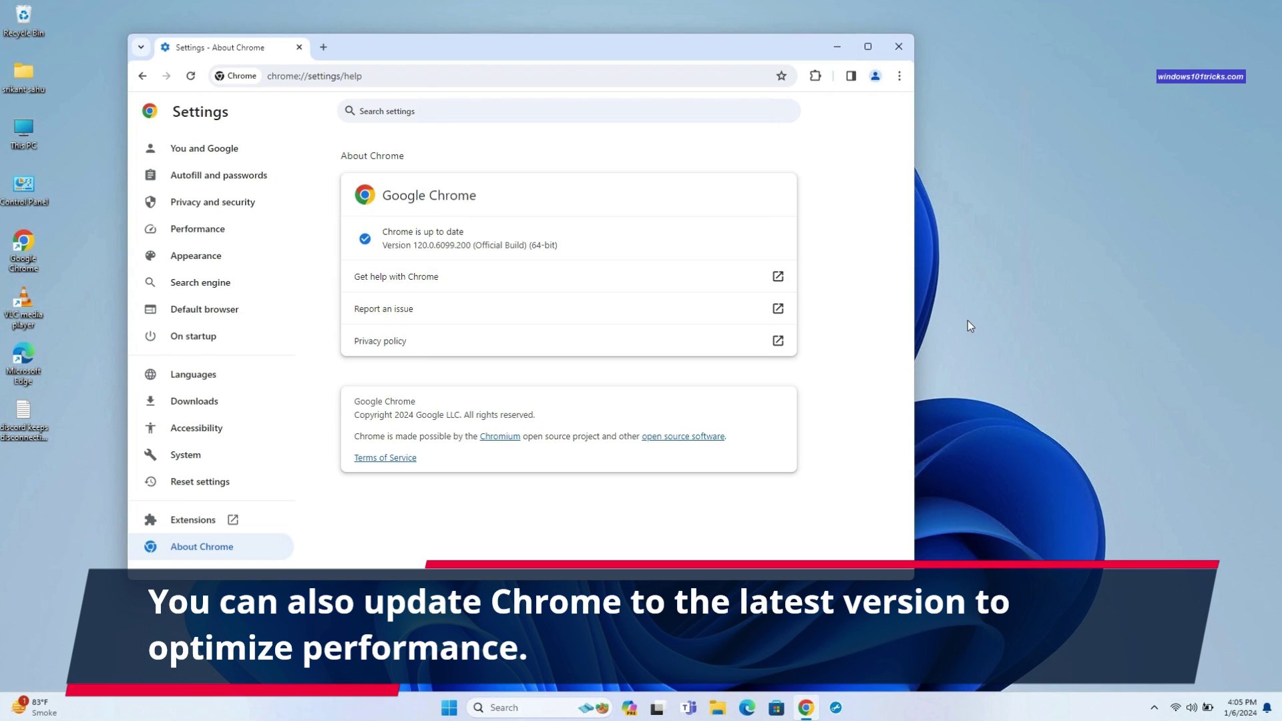
# - Minimize Chrome and run Check for updates on the Windows Update settings page
pyautogui.click(836, 48)
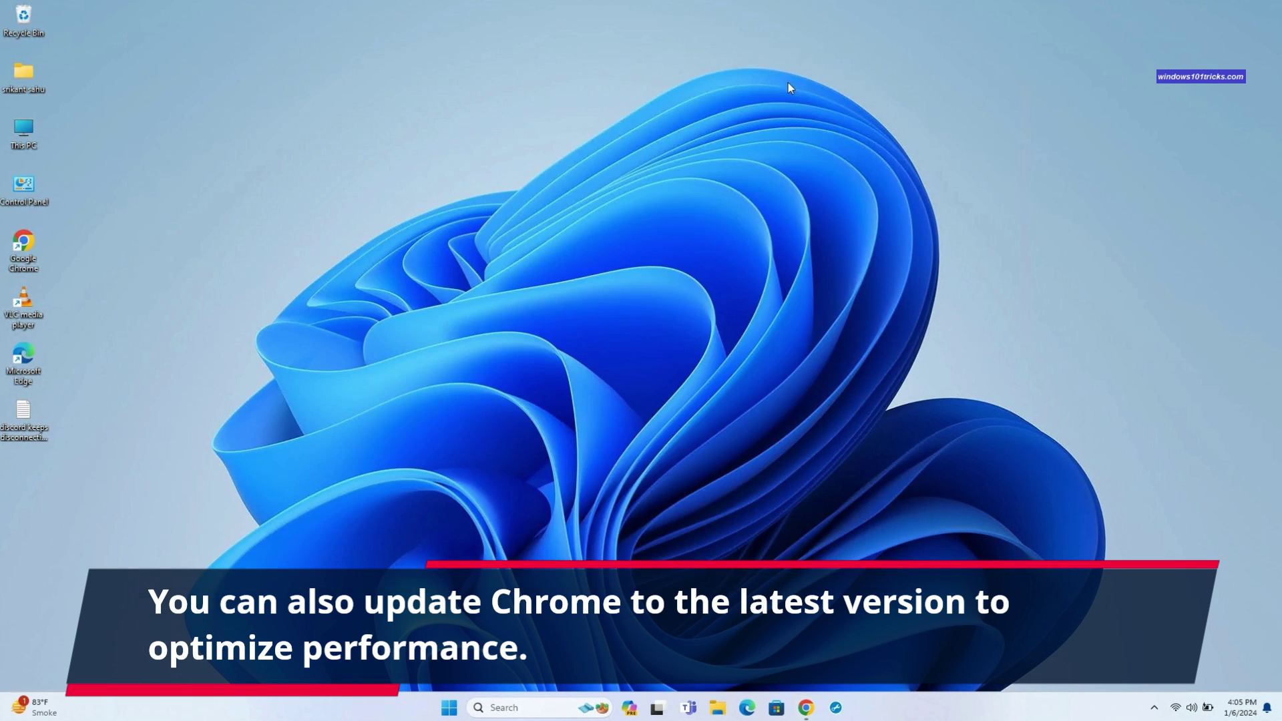
pyautogui.click(446, 705)
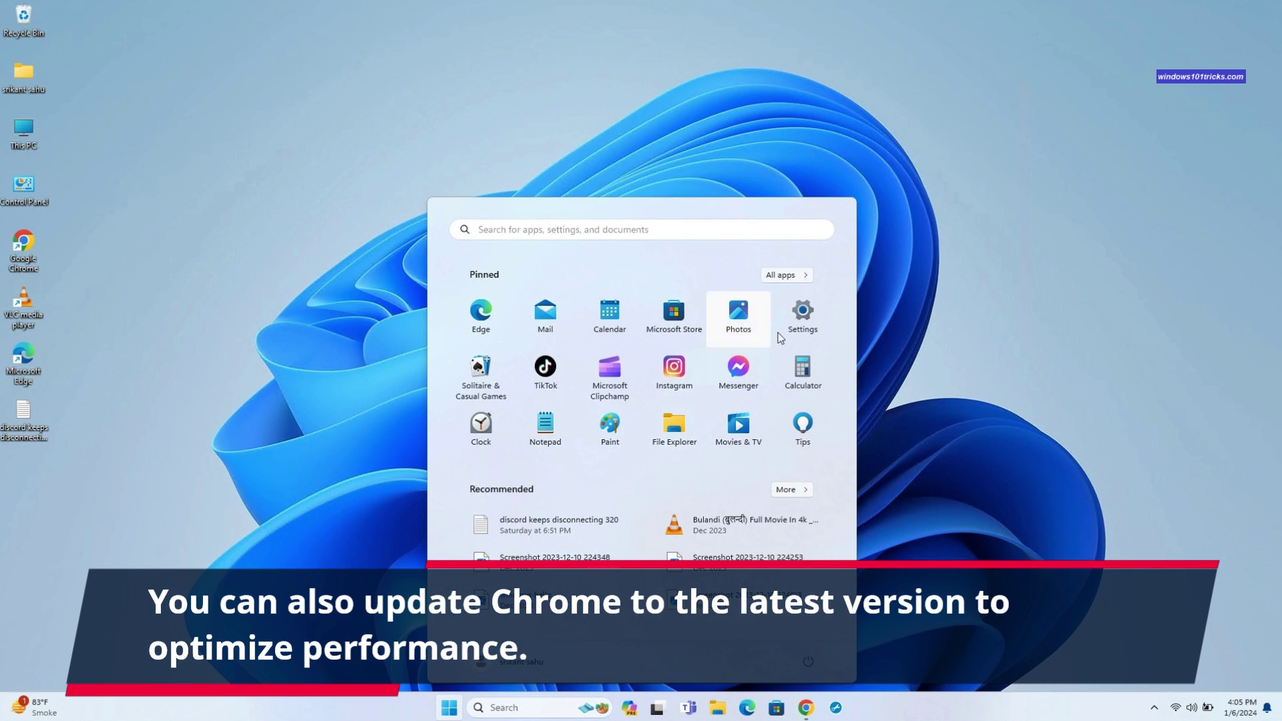
pyautogui.click(803, 313)
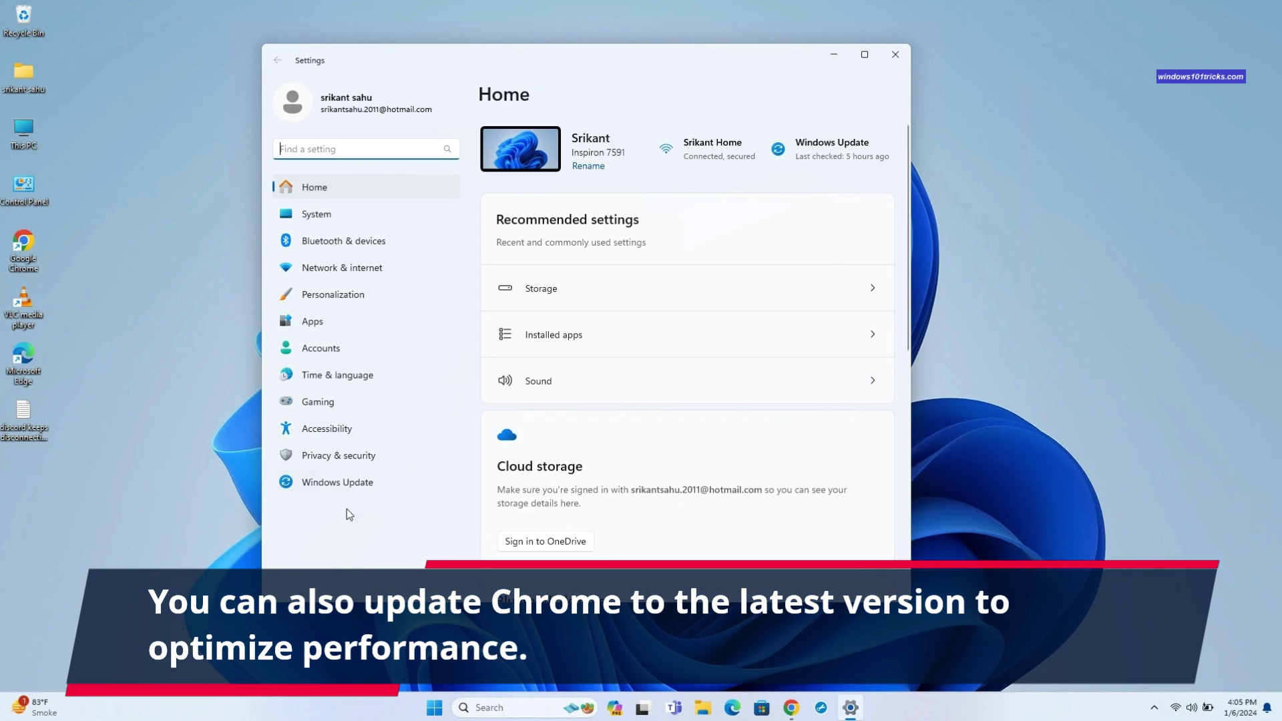
pyautogui.click(338, 484)
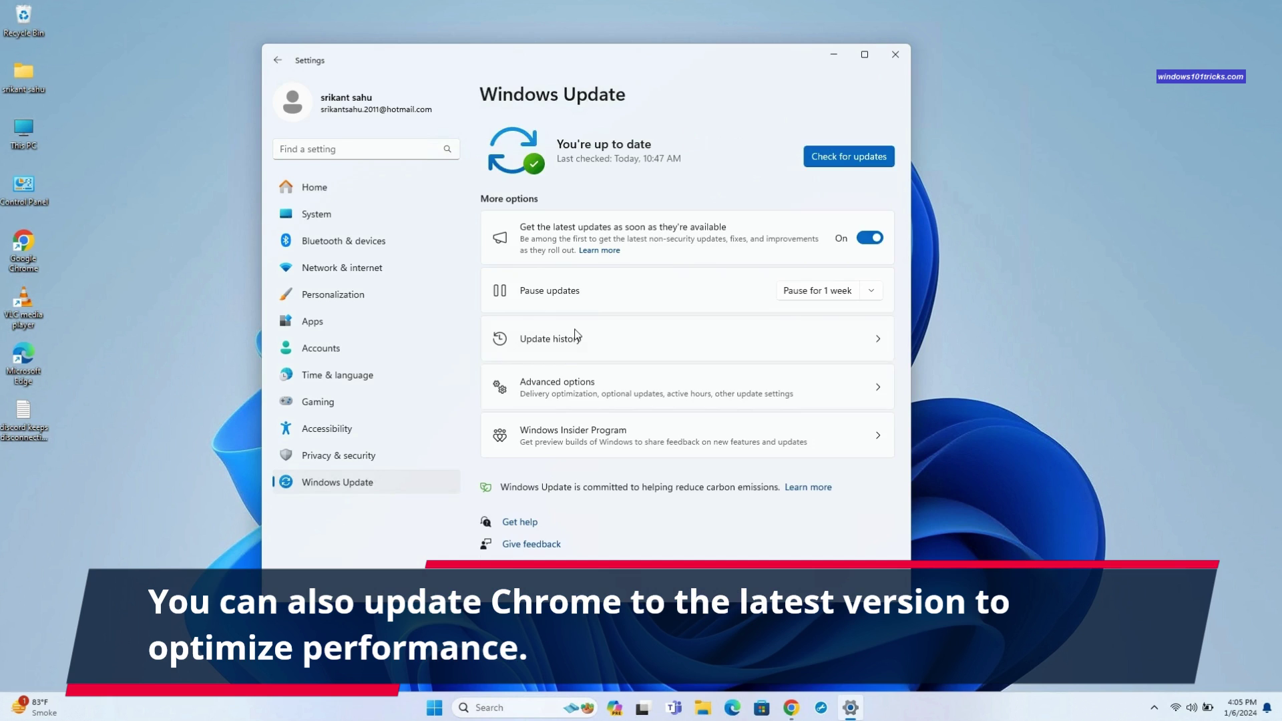
pyautogui.click(848, 158)
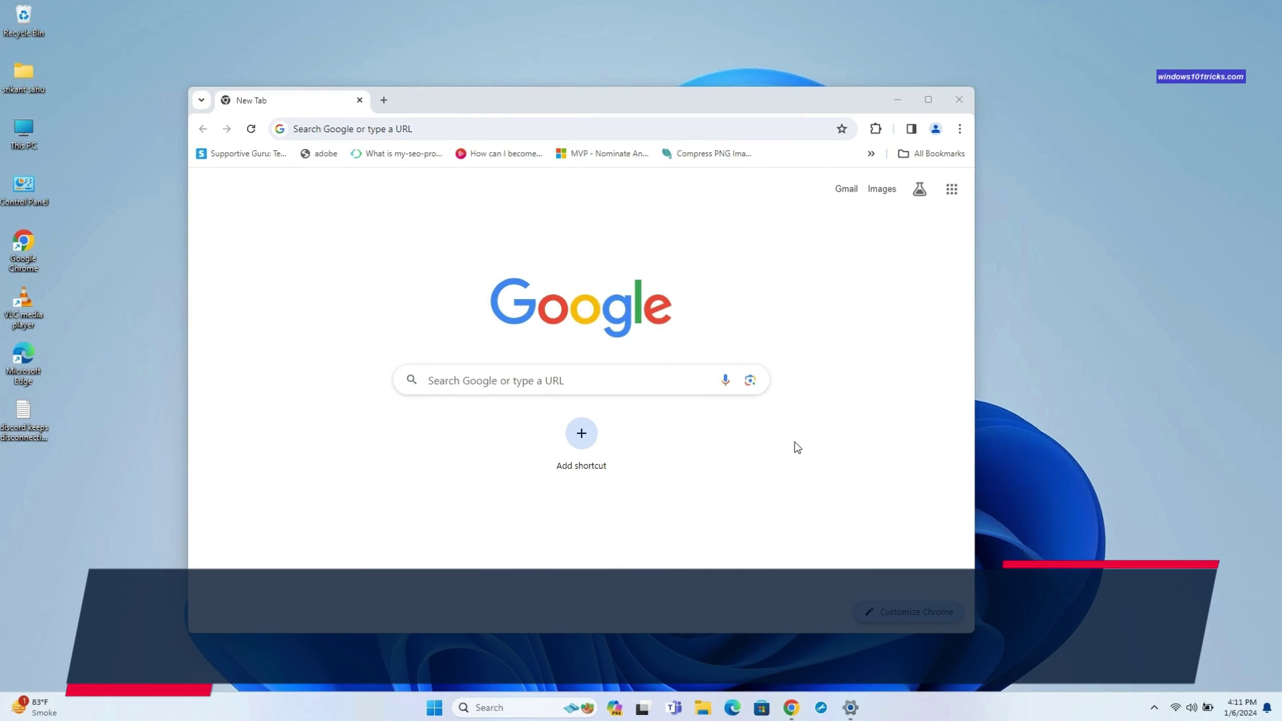
# - Switch off all eight extensions, from AdBlock and Grammarly to Templify and Vidyard
pyautogui.click(959, 130)
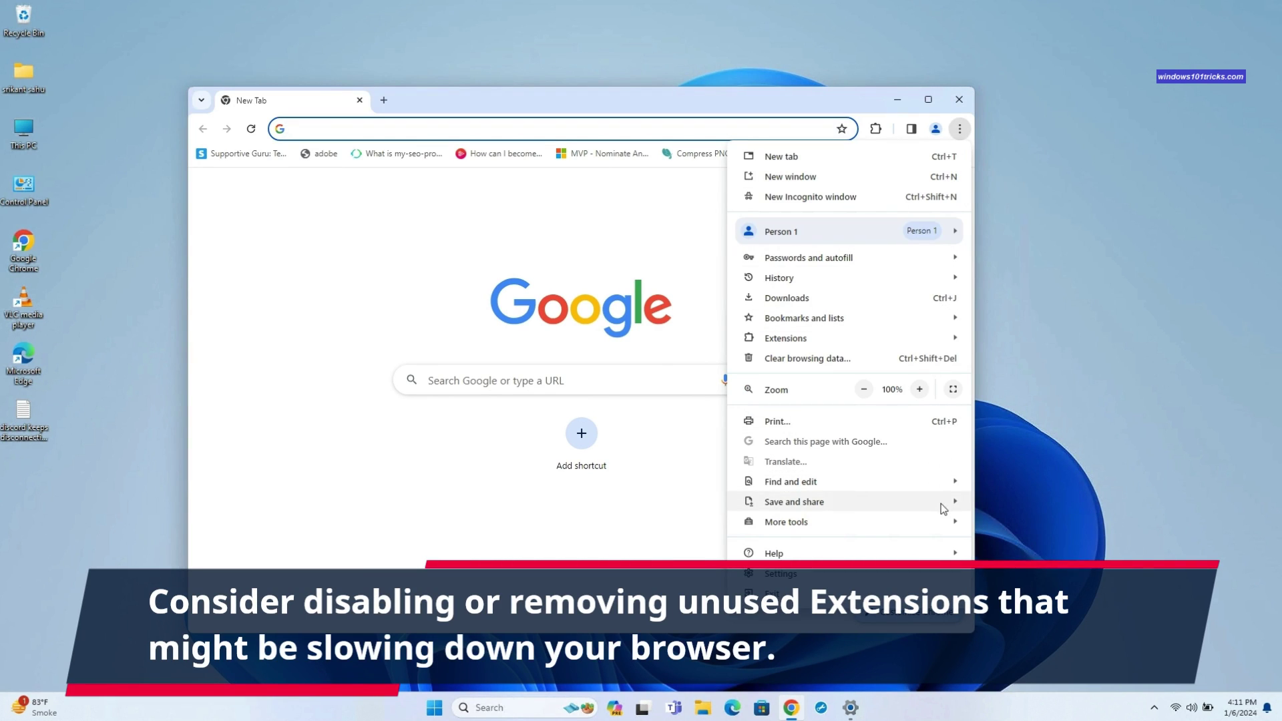
pyautogui.moveTo(790, 339)
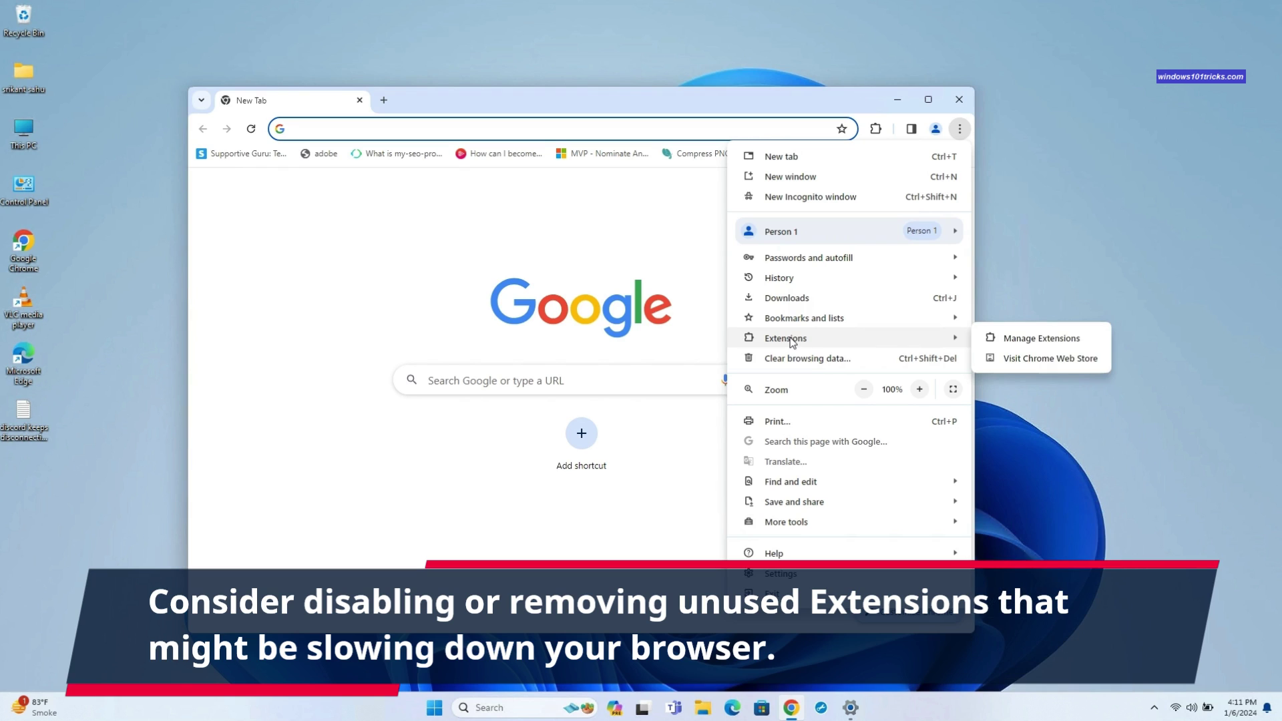
pyautogui.click(1034, 336)
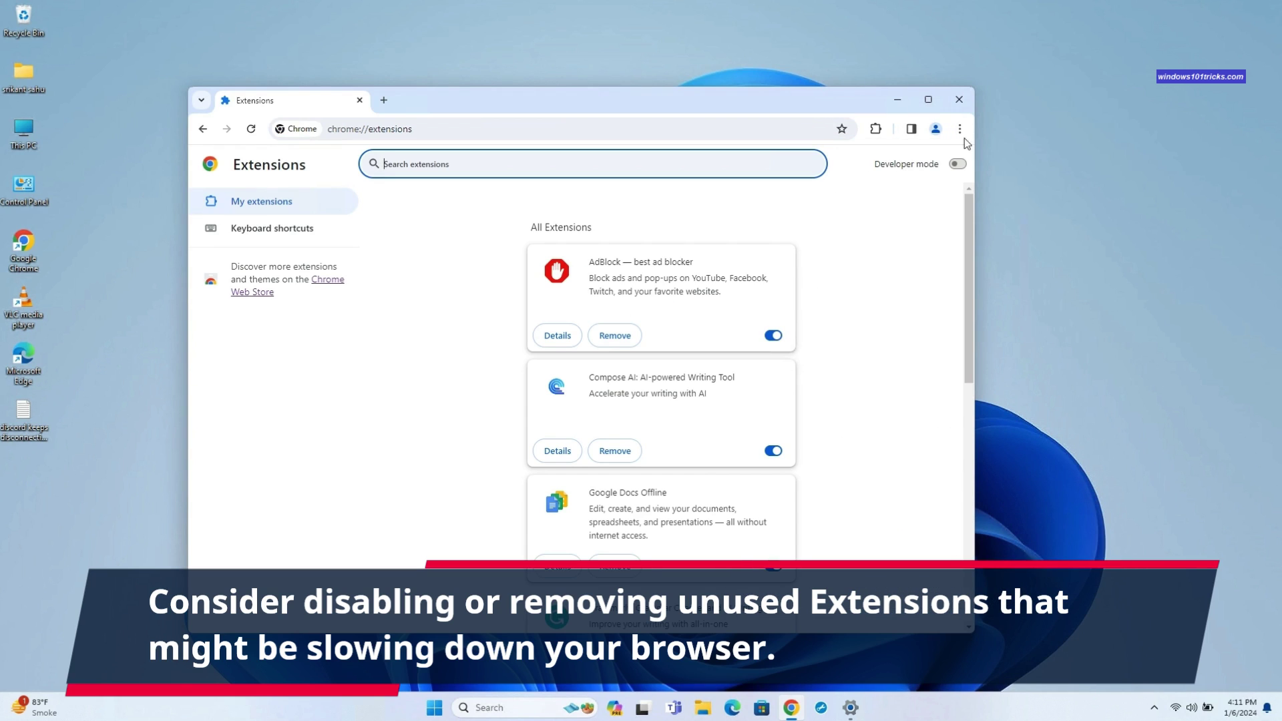
pyautogui.click(928, 100)
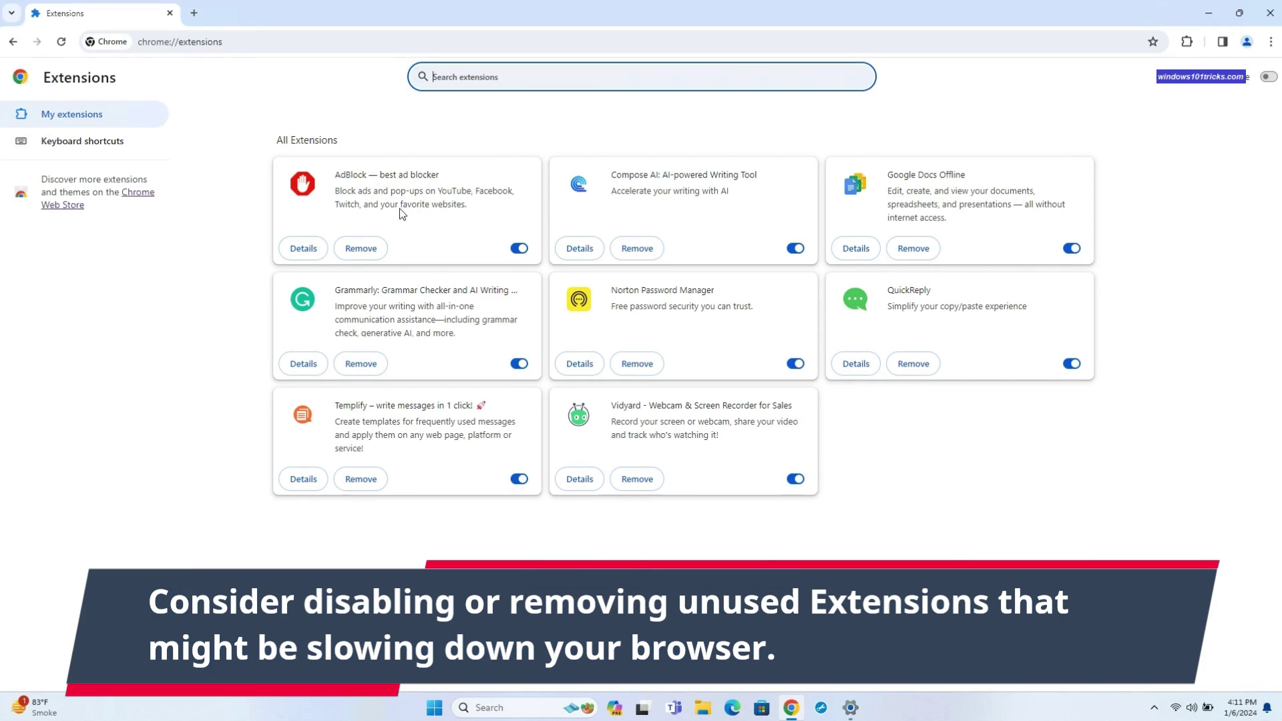
pyautogui.click(519, 248)
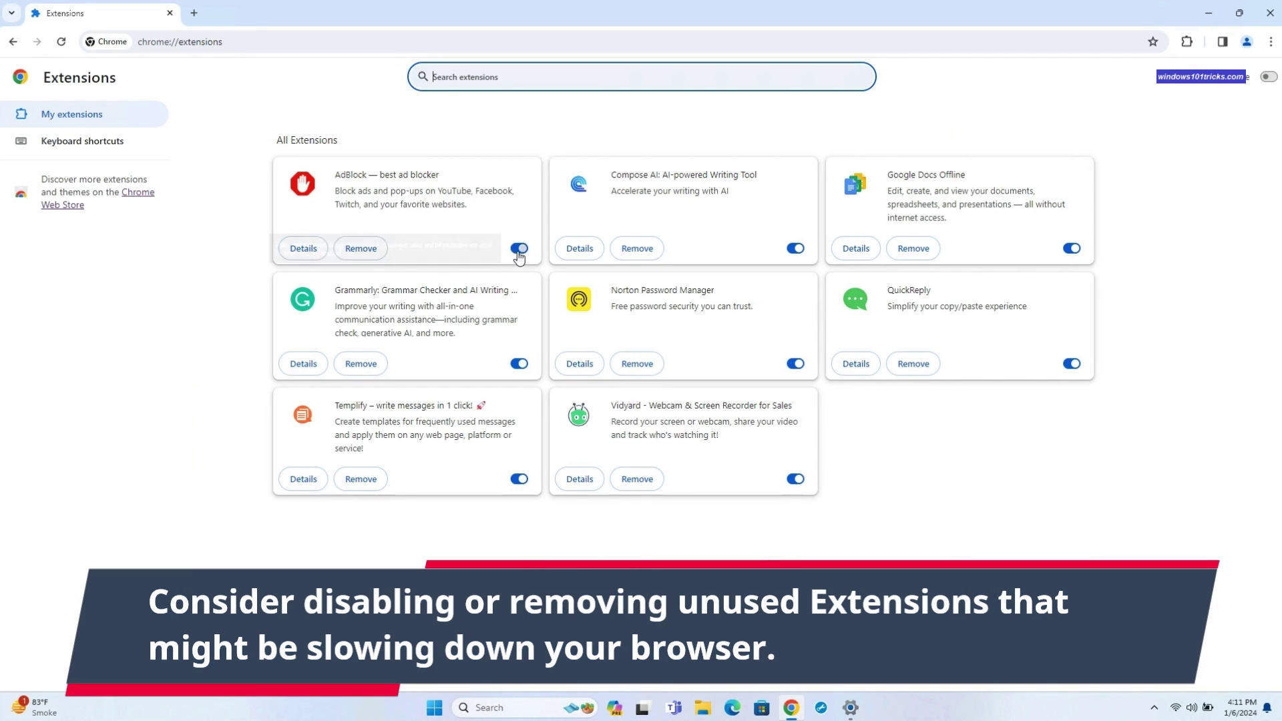
pyautogui.click(795, 249)
pyautogui.click(1070, 247)
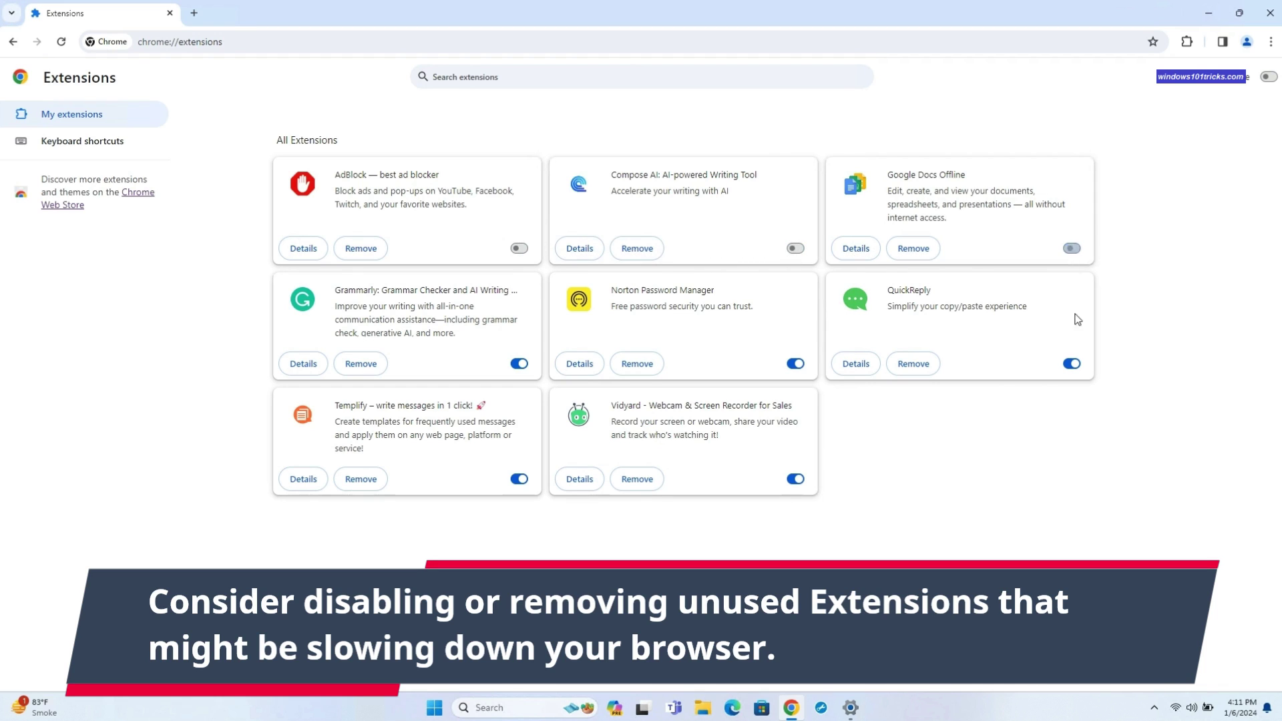
pyautogui.click(1072, 364)
pyautogui.click(795, 363)
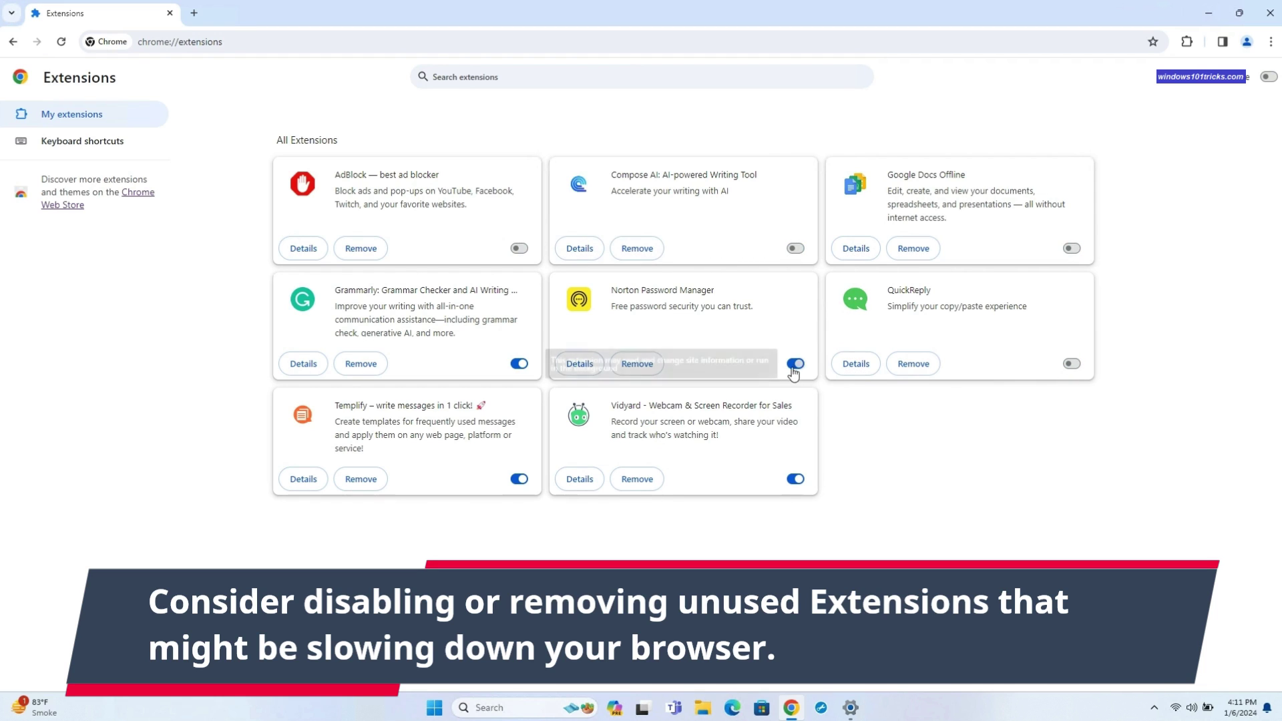
pyautogui.click(519, 363)
pyautogui.click(518, 479)
pyautogui.click(796, 481)
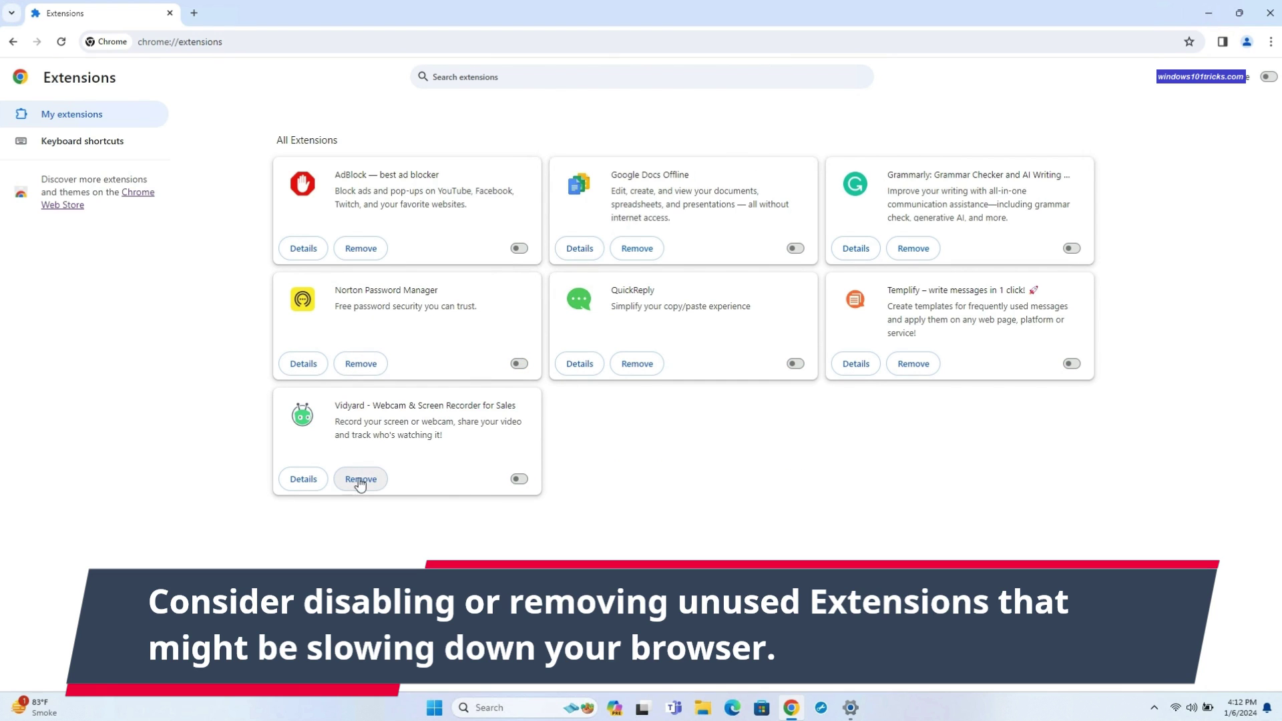
# - Remove the Vidyard, QuickReply and Templify extensions and close their goodbye pages
pyautogui.click(374, 479)
pyautogui.click(694, 163)
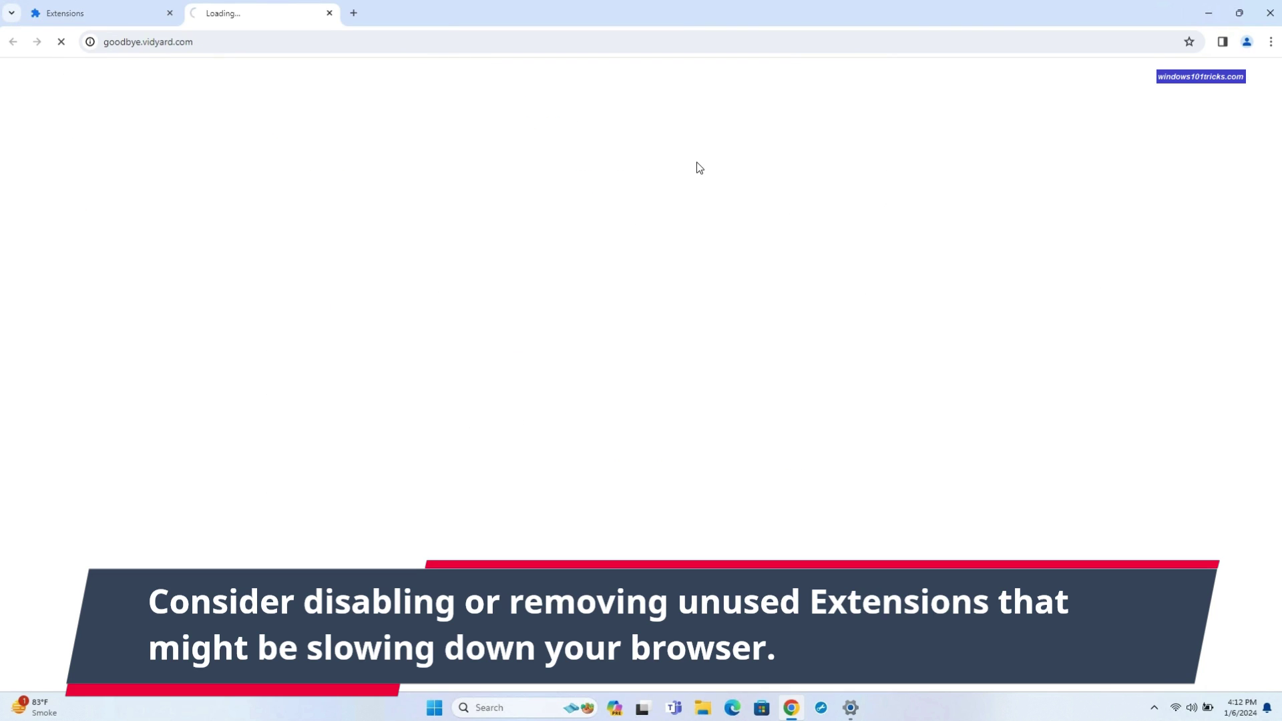
pyautogui.click(330, 14)
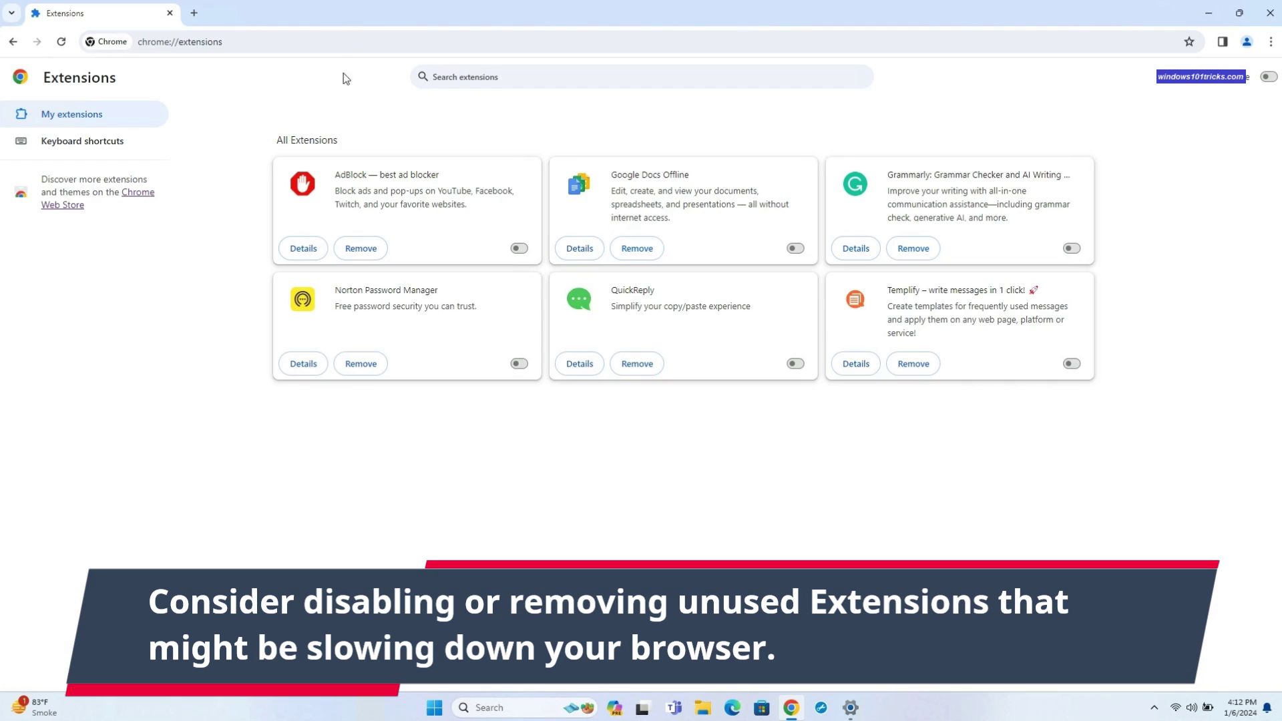
pyautogui.click(648, 368)
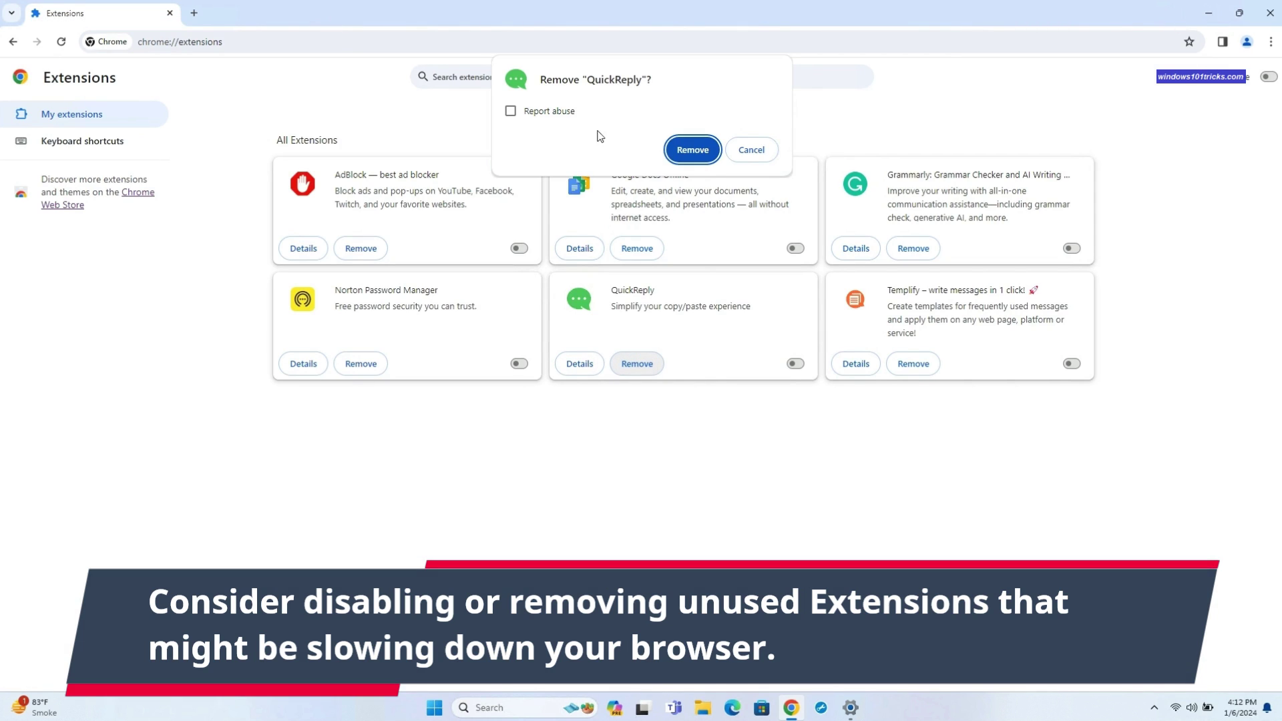
pyautogui.click(695, 154)
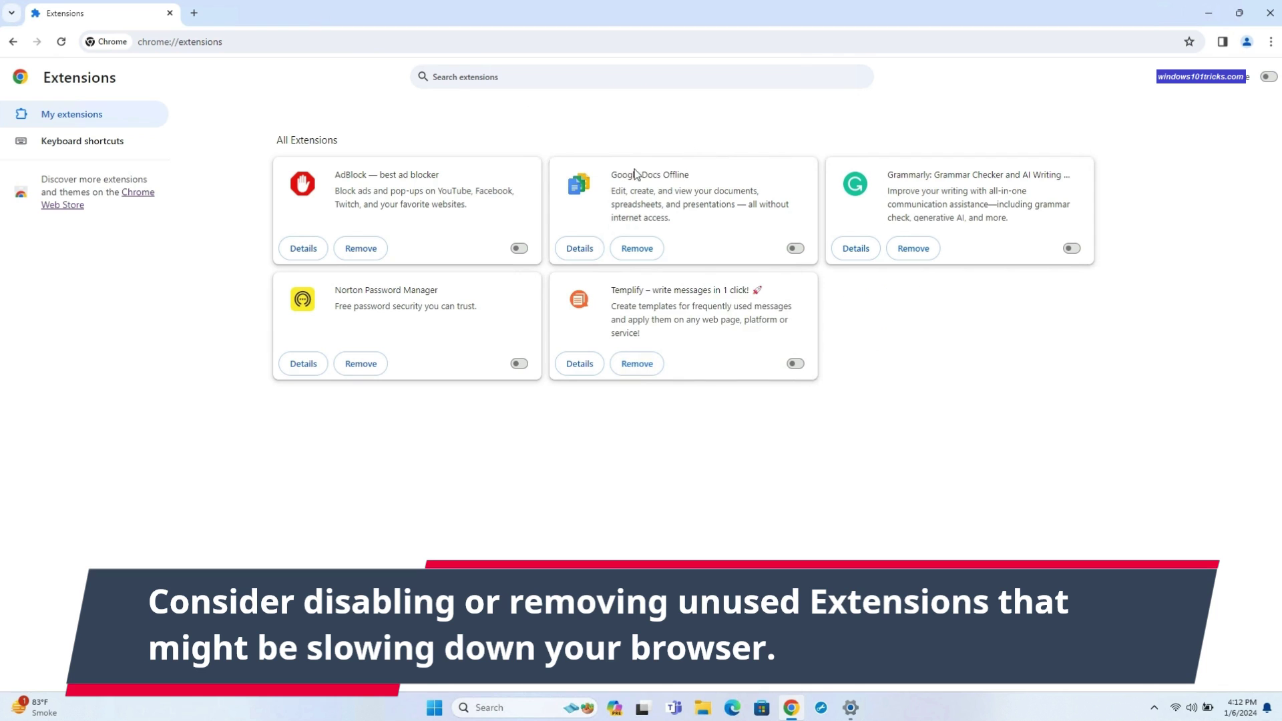
pyautogui.click(637, 364)
pyautogui.click(693, 159)
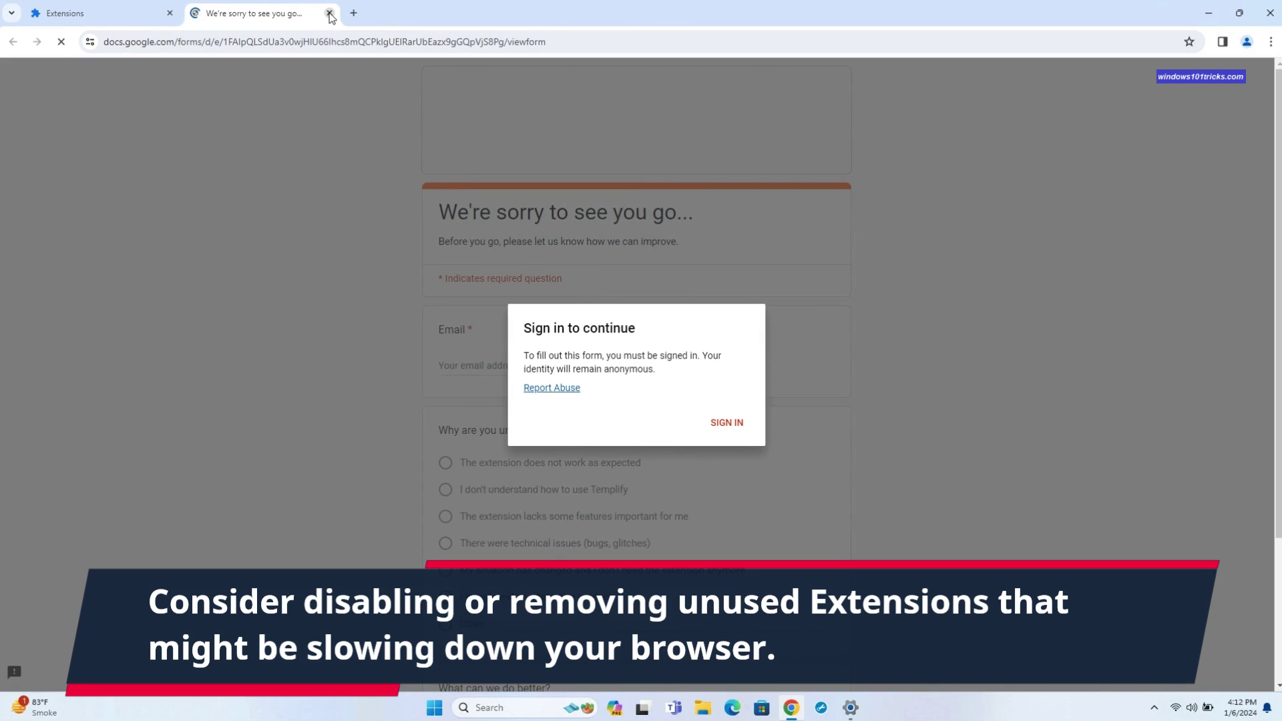
pyautogui.click(330, 14)
pyautogui.doubleClick(338, 8)
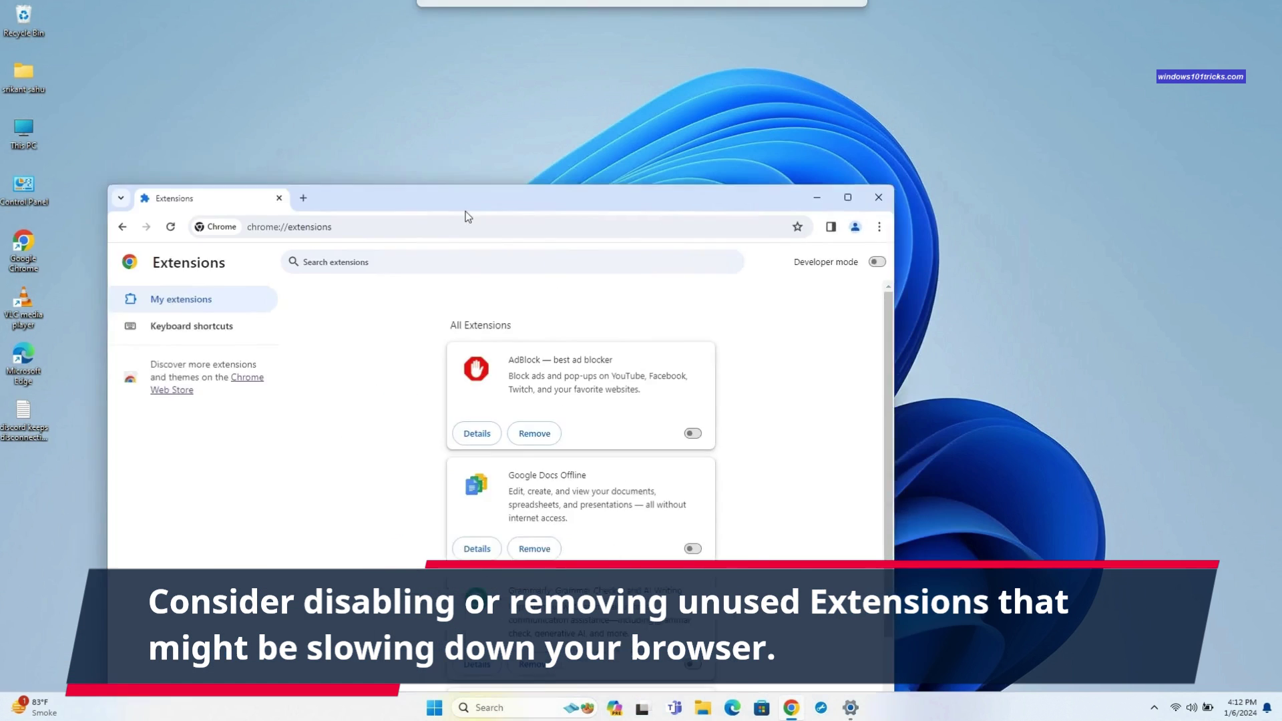
pyautogui.moveTo(742, 242); pyautogui.dragTo(651, 119)
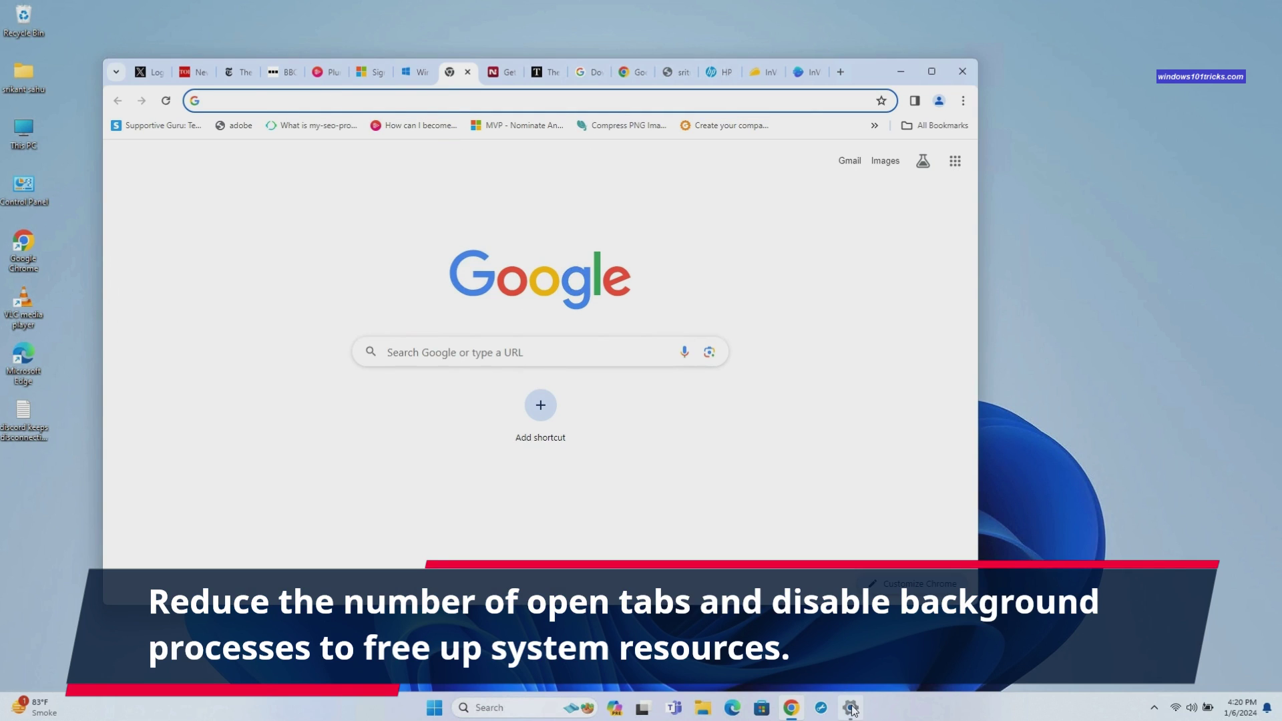
# - Open Task Manager, then close the first six unneeded Chrome tabs
pyautogui.rightClick(910, 705)
pyautogui.click(948, 658)
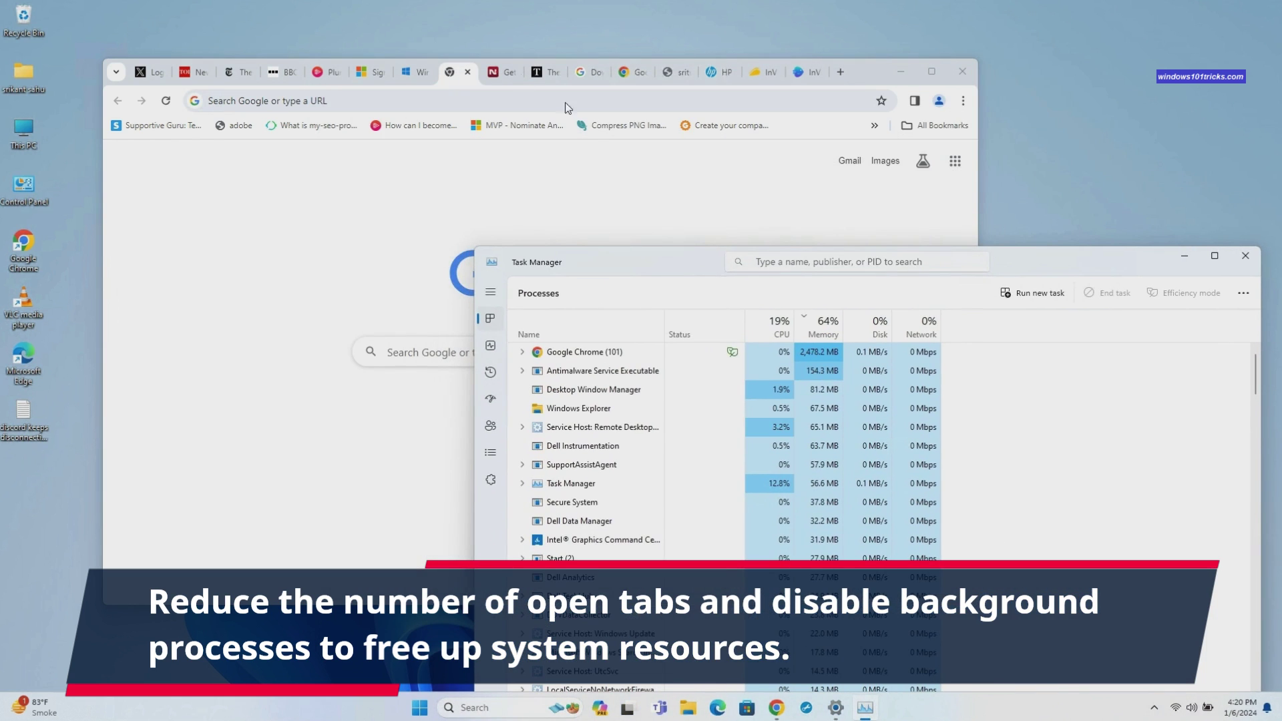
pyautogui.click(469, 75)
pyautogui.click(468, 74)
pyautogui.click(468, 73)
pyautogui.click(468, 74)
pyautogui.click(469, 73)
pyautogui.click(469, 74)
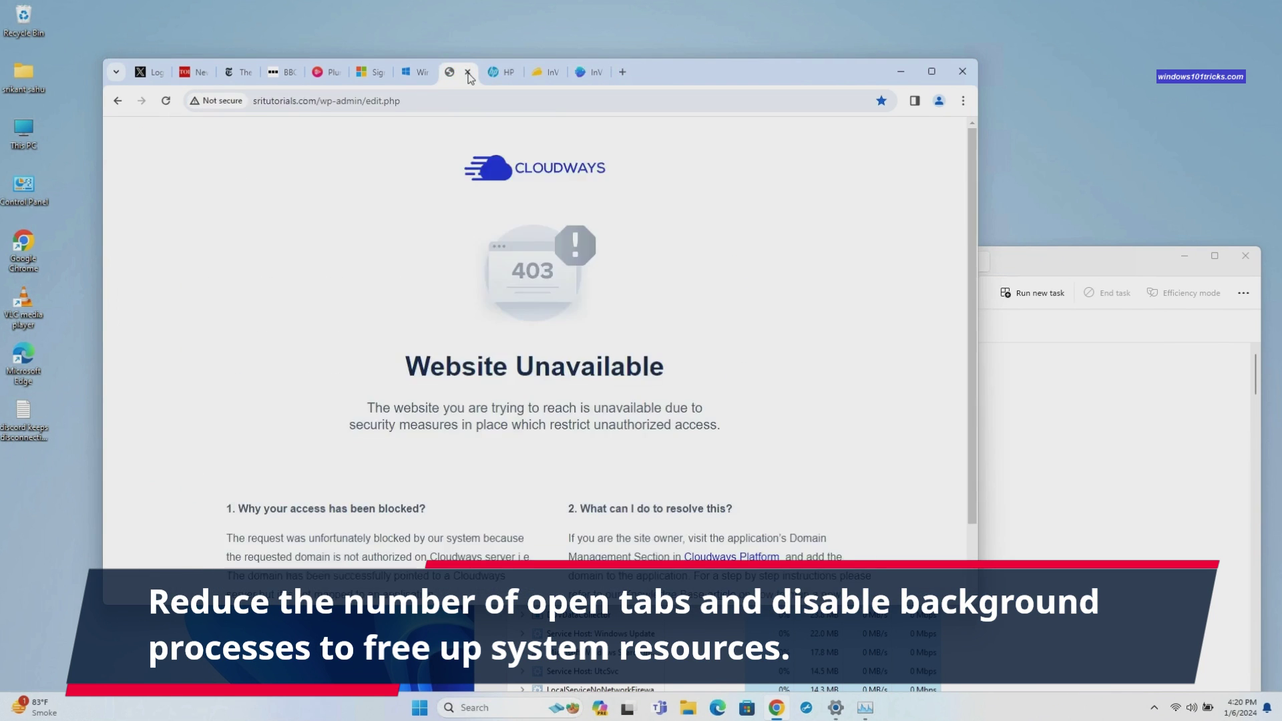
pyautogui.click(468, 73)
pyautogui.click(468, 73)
pyautogui.click(468, 74)
pyautogui.click(469, 73)
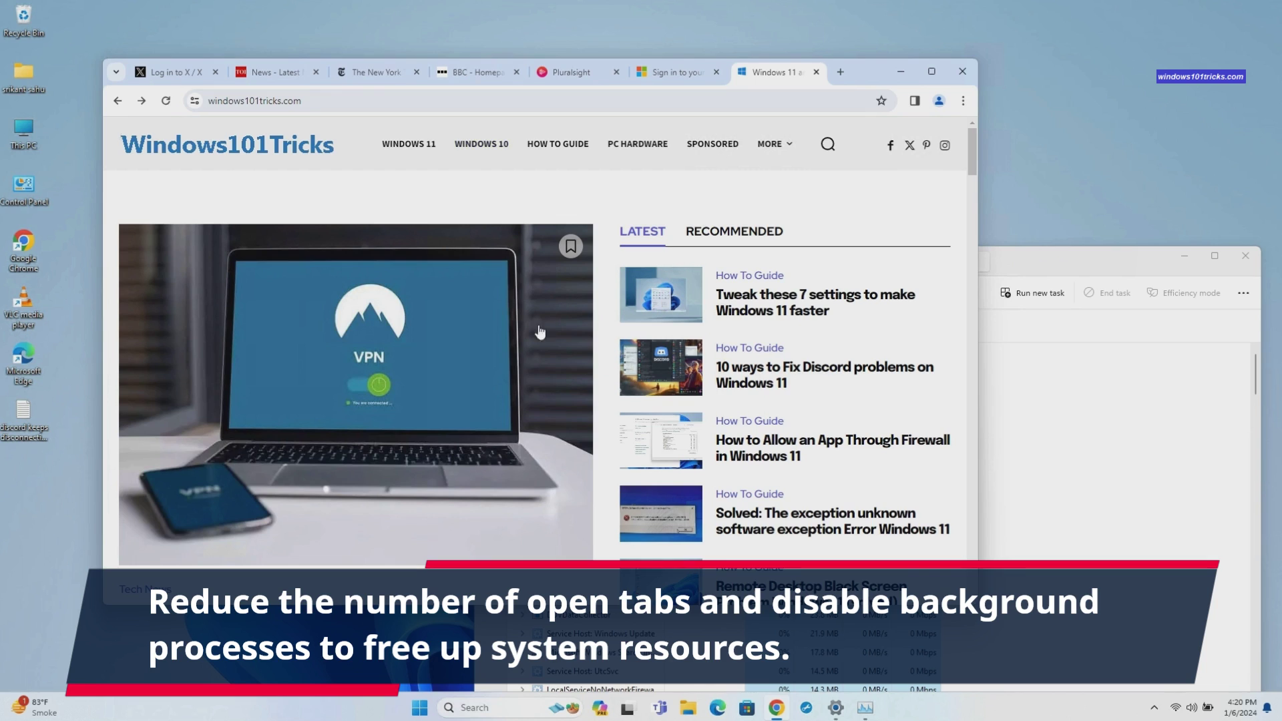
# - Close The New York, BBC, Pluralsight, News and X tabs, then recheck Chrome's memory
pyautogui.click(416, 72)
pyautogui.click(416, 72)
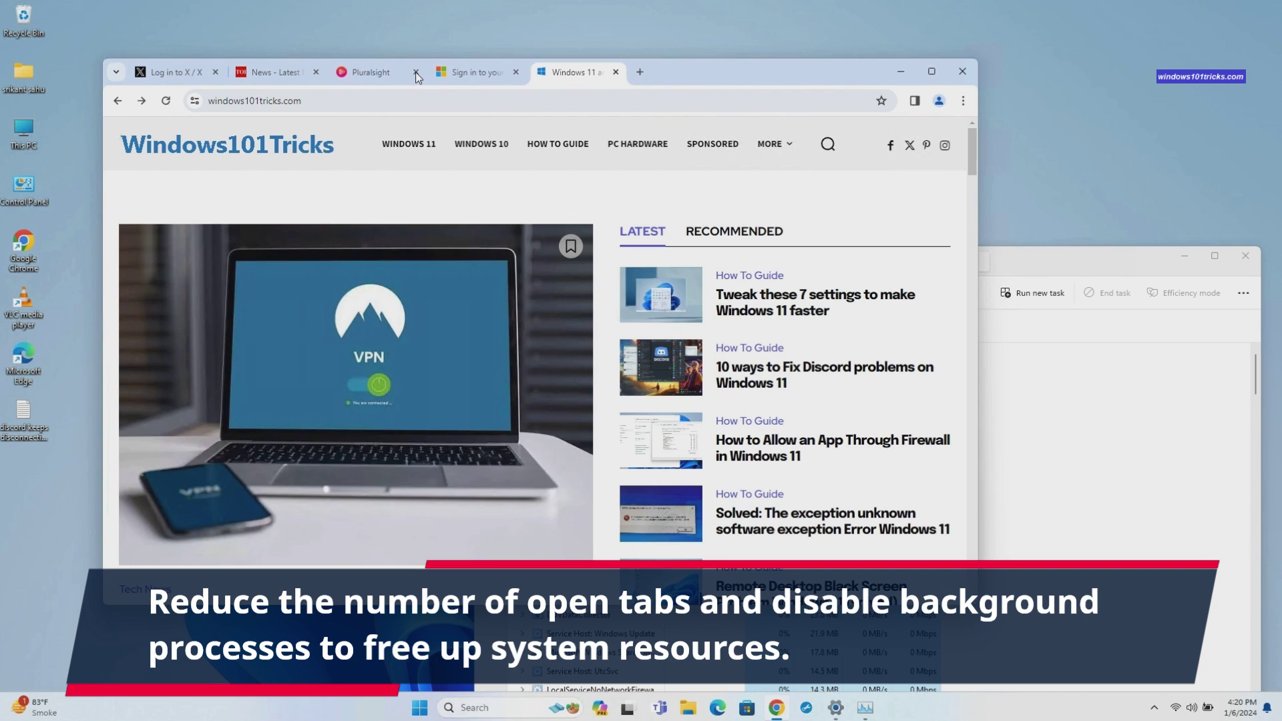
pyautogui.click(416, 72)
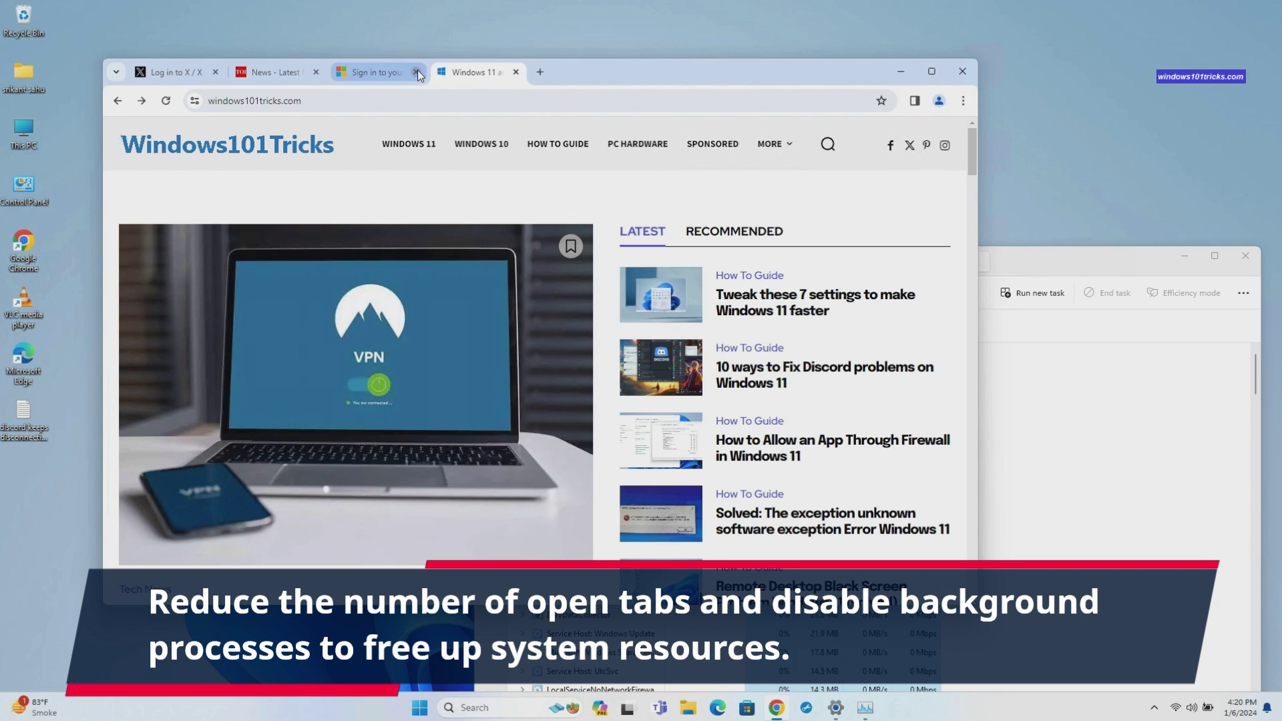
pyautogui.click(416, 72)
pyautogui.click(316, 73)
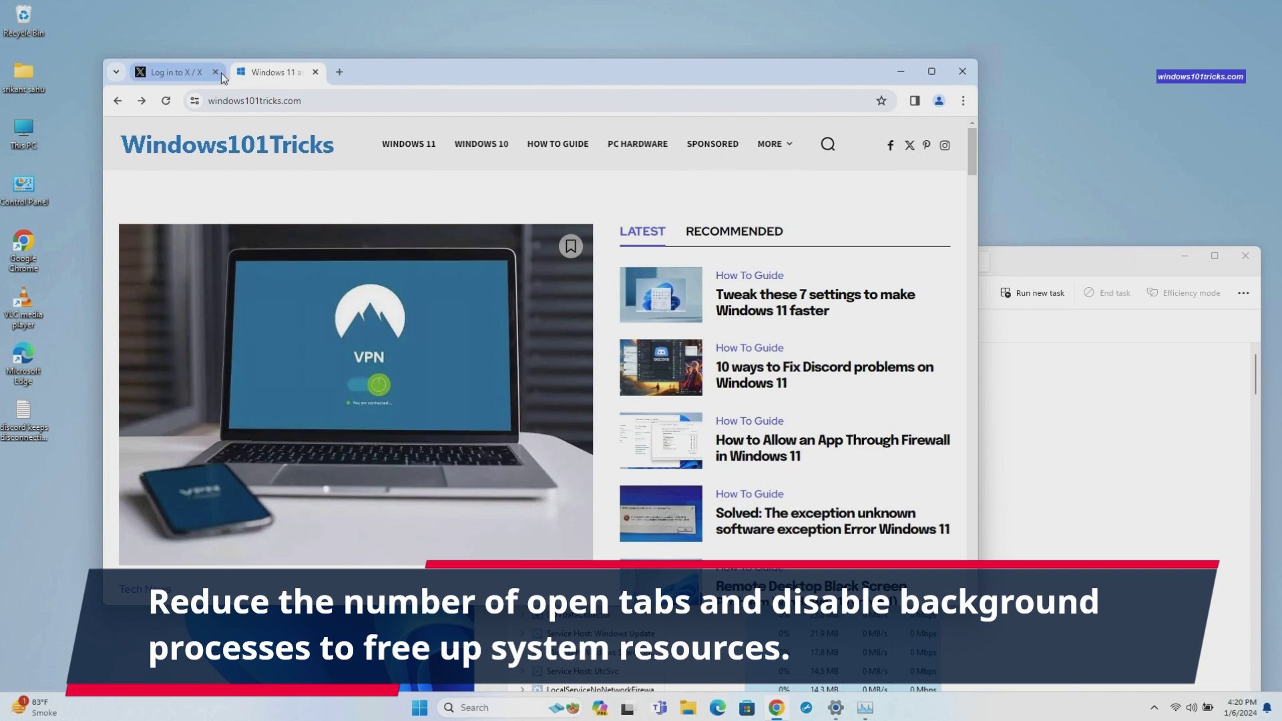
pyautogui.click(222, 73)
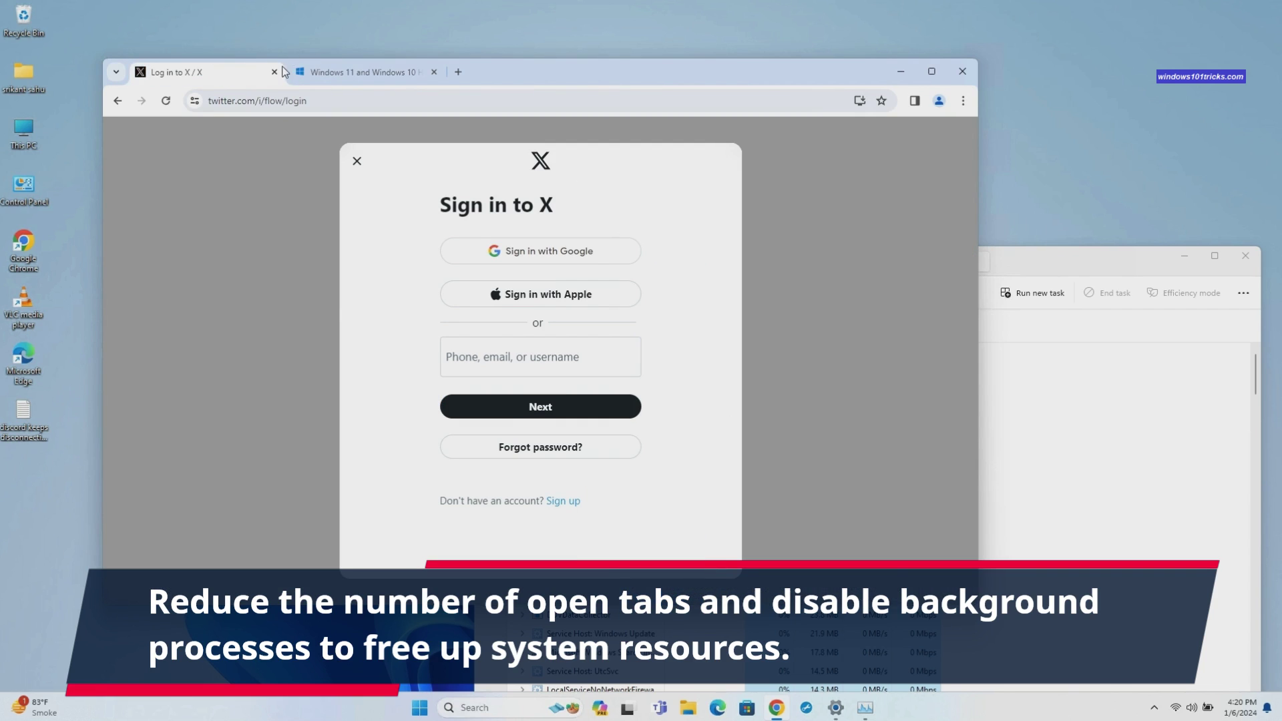
pyautogui.click(274, 72)
pyautogui.moveTo(1028, 264); pyautogui.dragTo(904, 126)
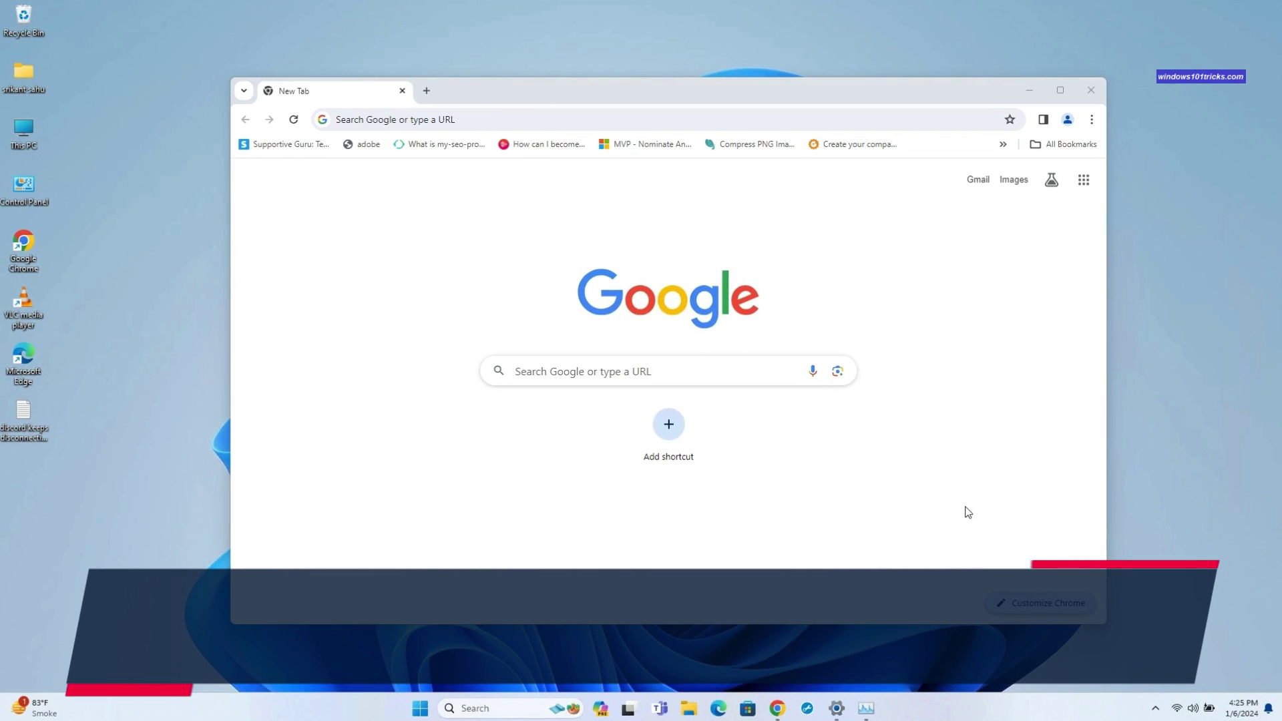
# - Switch on 'Use hardware acceleration when available' in System settings and relaunch Chrome
pyautogui.click(1092, 120)
pyautogui.click(911, 565)
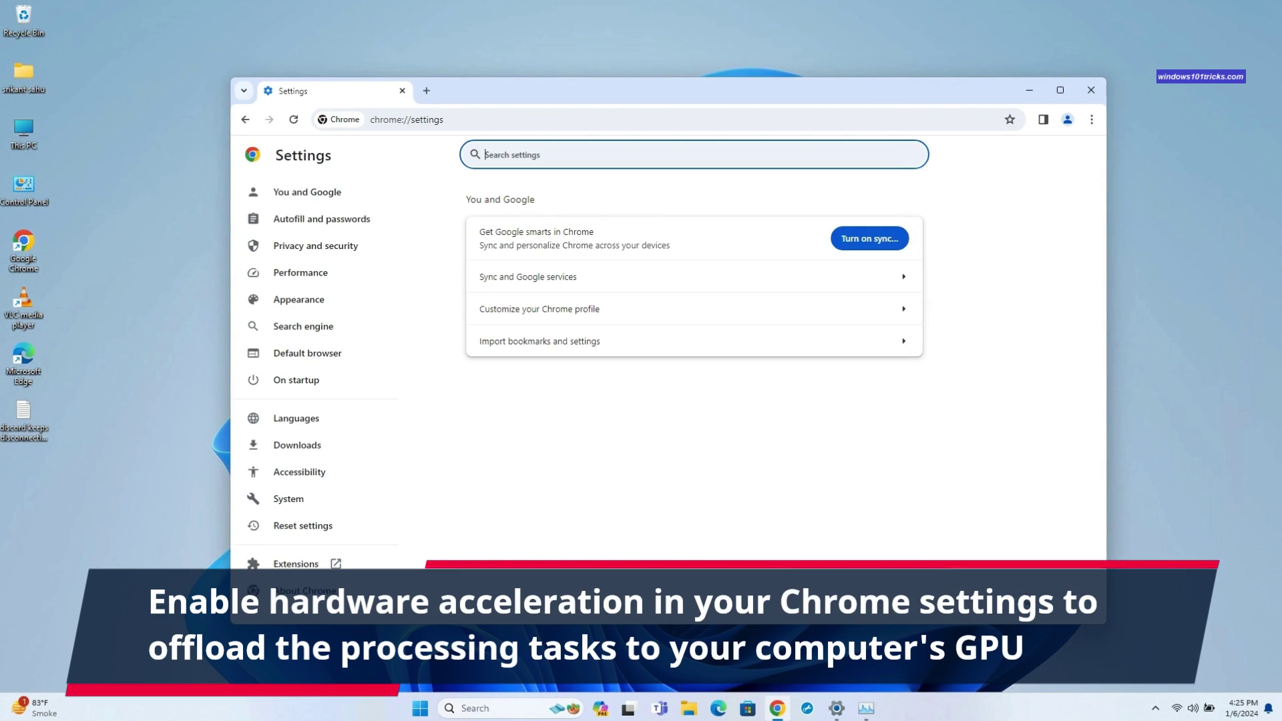
pyautogui.click(295, 503)
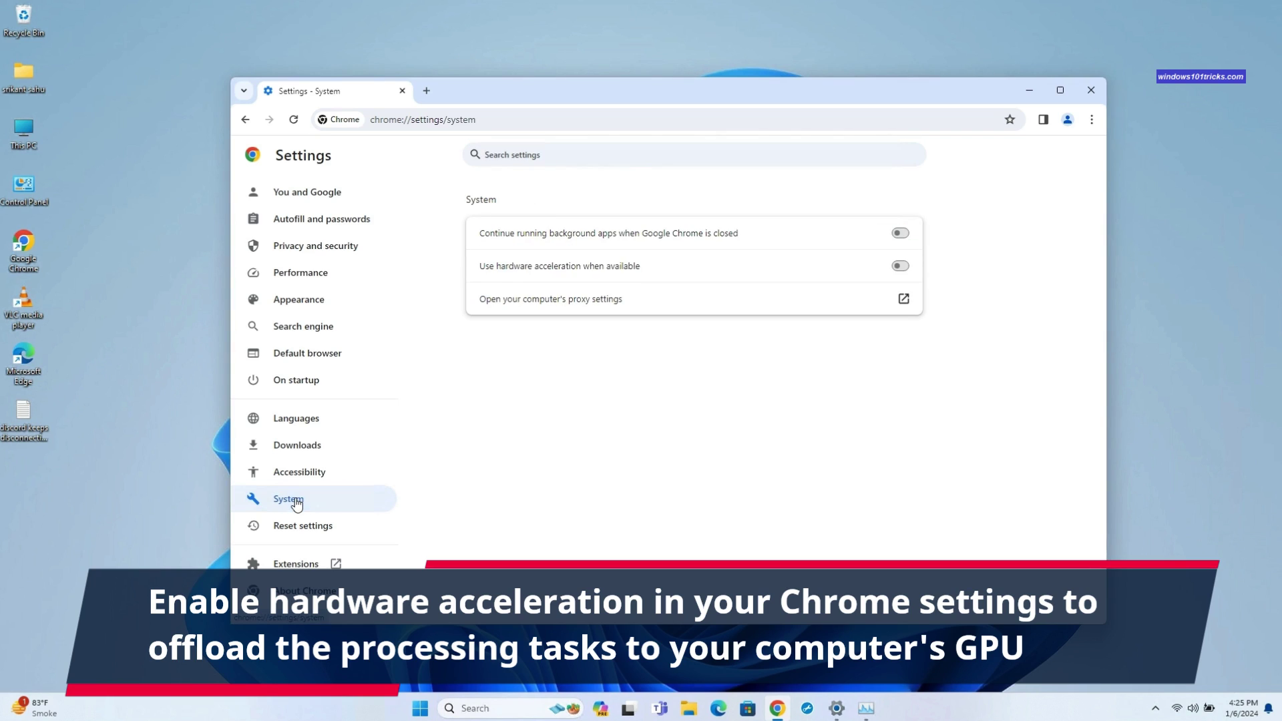
pyautogui.click(900, 267)
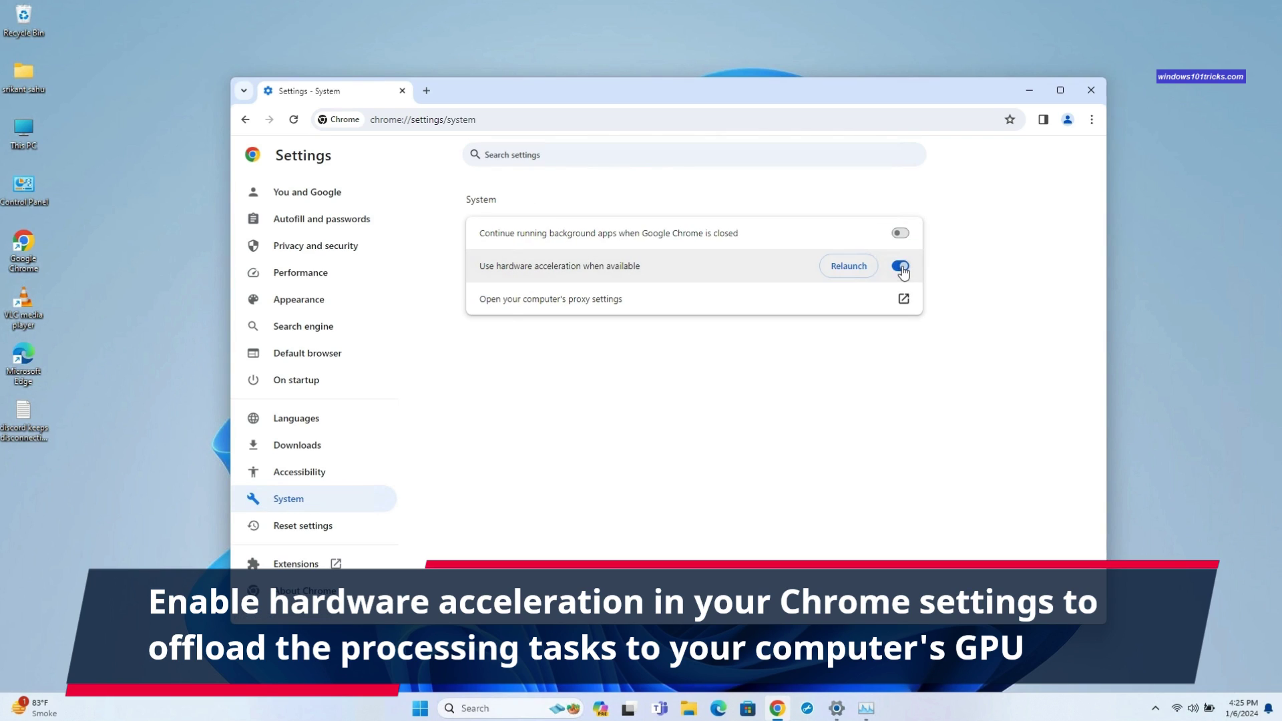
pyautogui.click(848, 266)
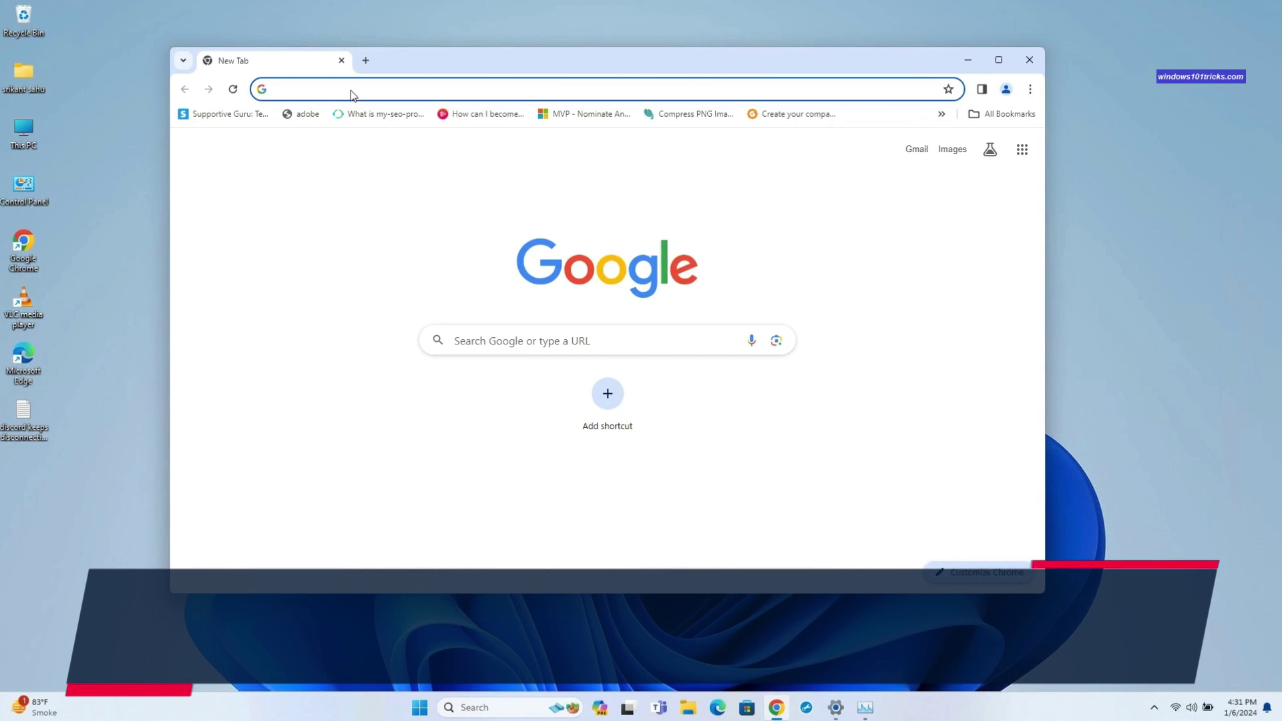
# - Search the web for chrome extensions and open the Chrome Web Store
pyautogui.click(351, 90)
pyautogui.write('chrome exte')
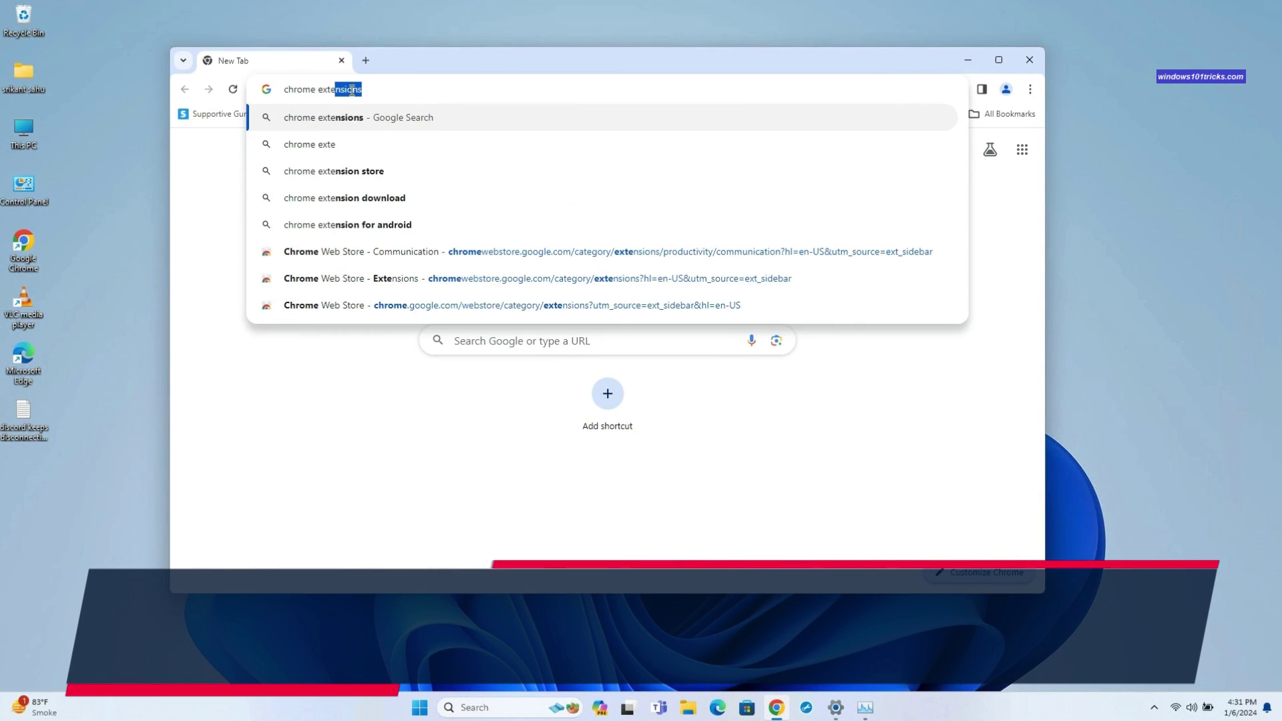
pyautogui.press('Return')
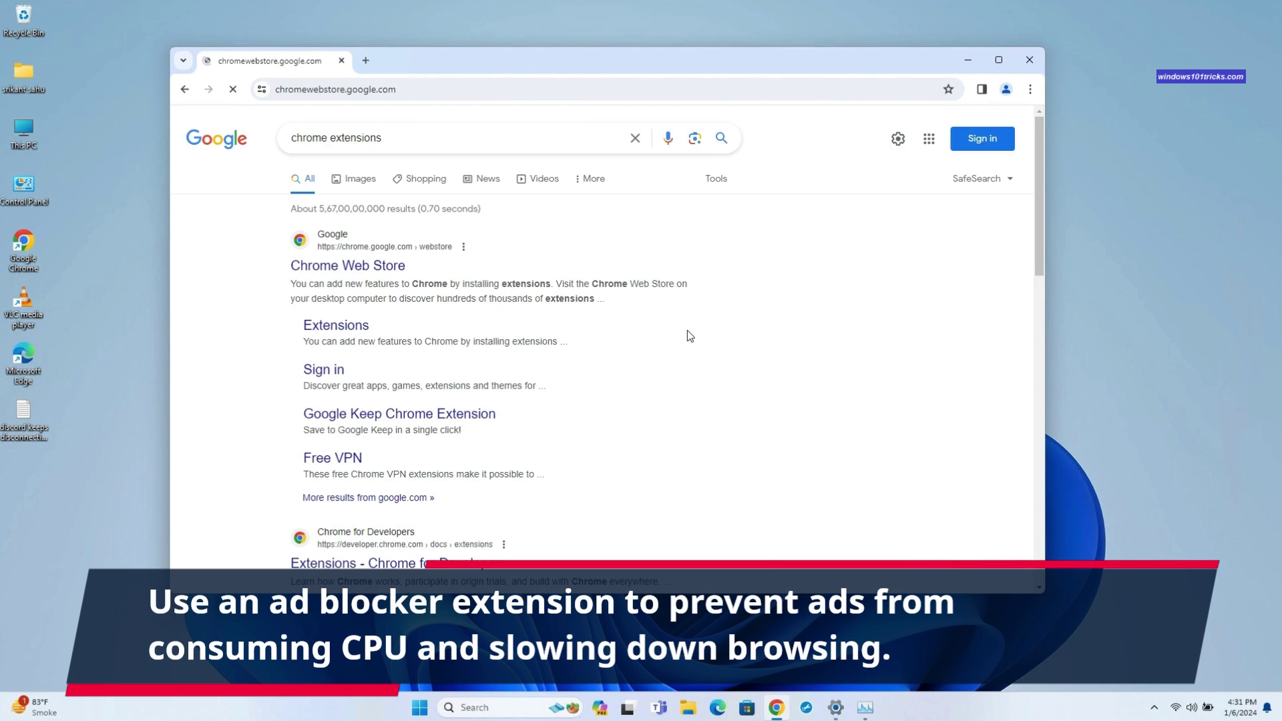
pyautogui.click(287, 162)
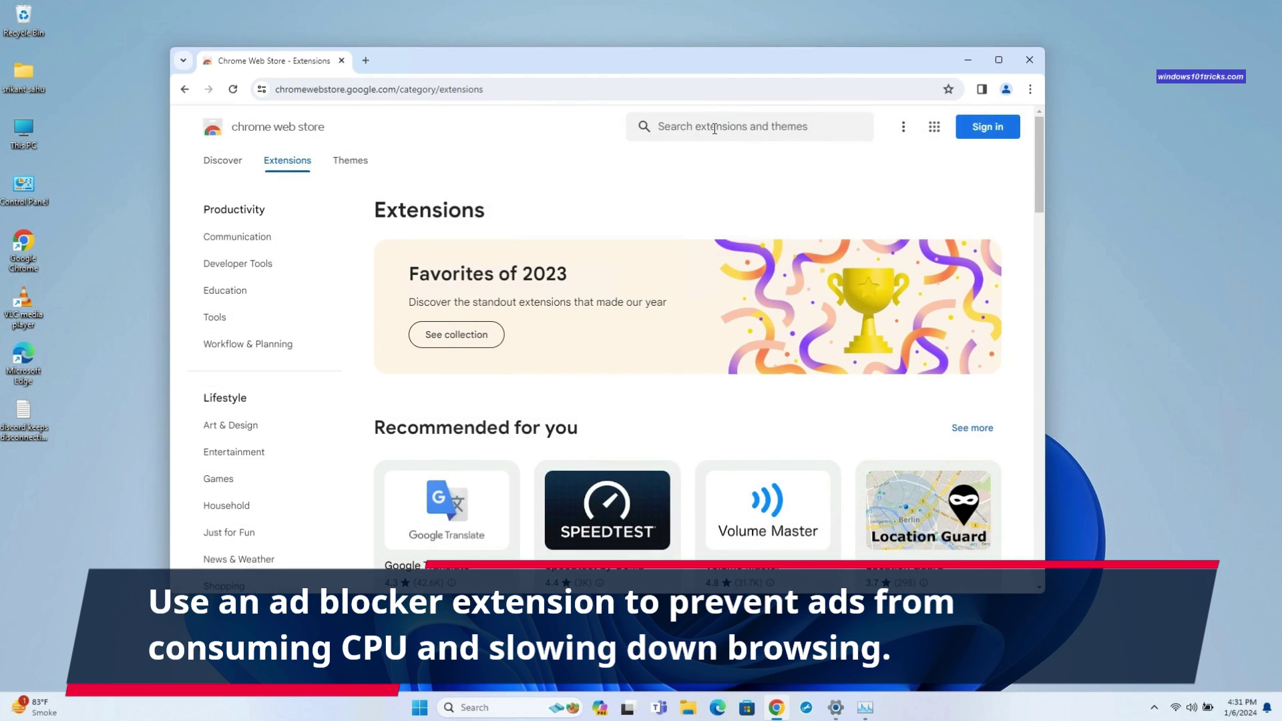
# - Search the store for 'ad blocker' and scroll through the results
pyautogui.click(714, 129)
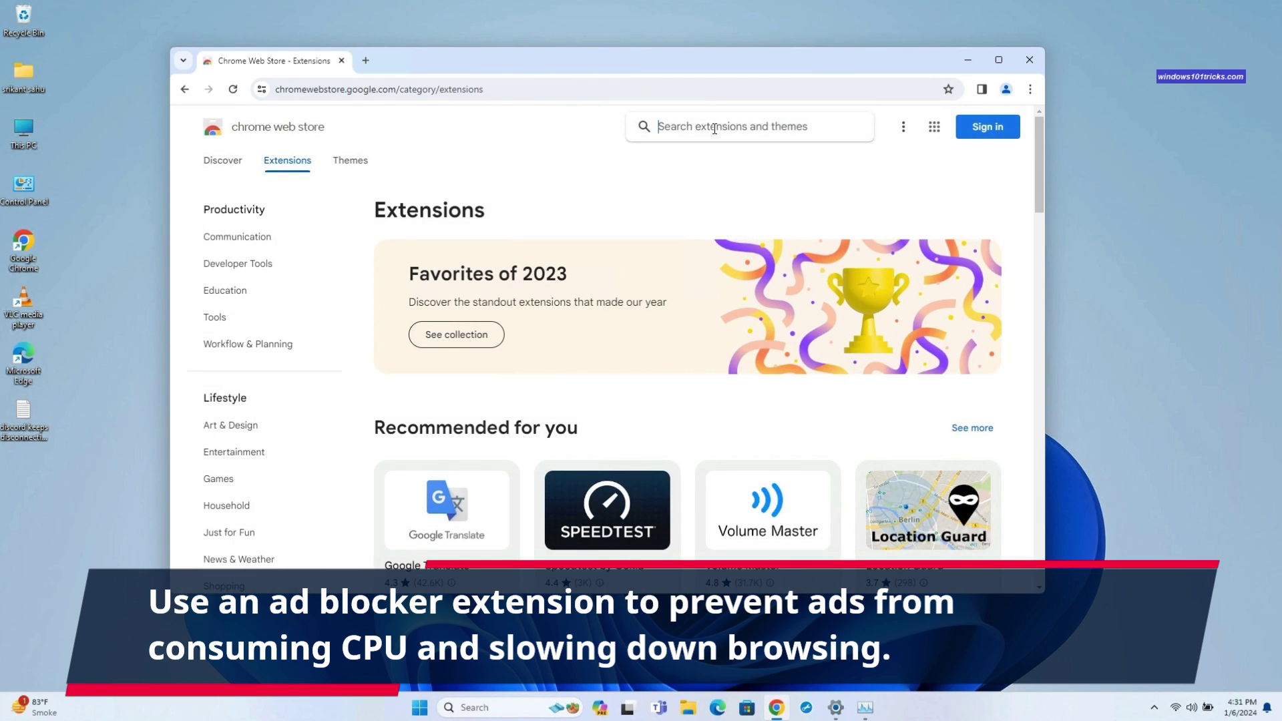
pyautogui.write('ad bl')
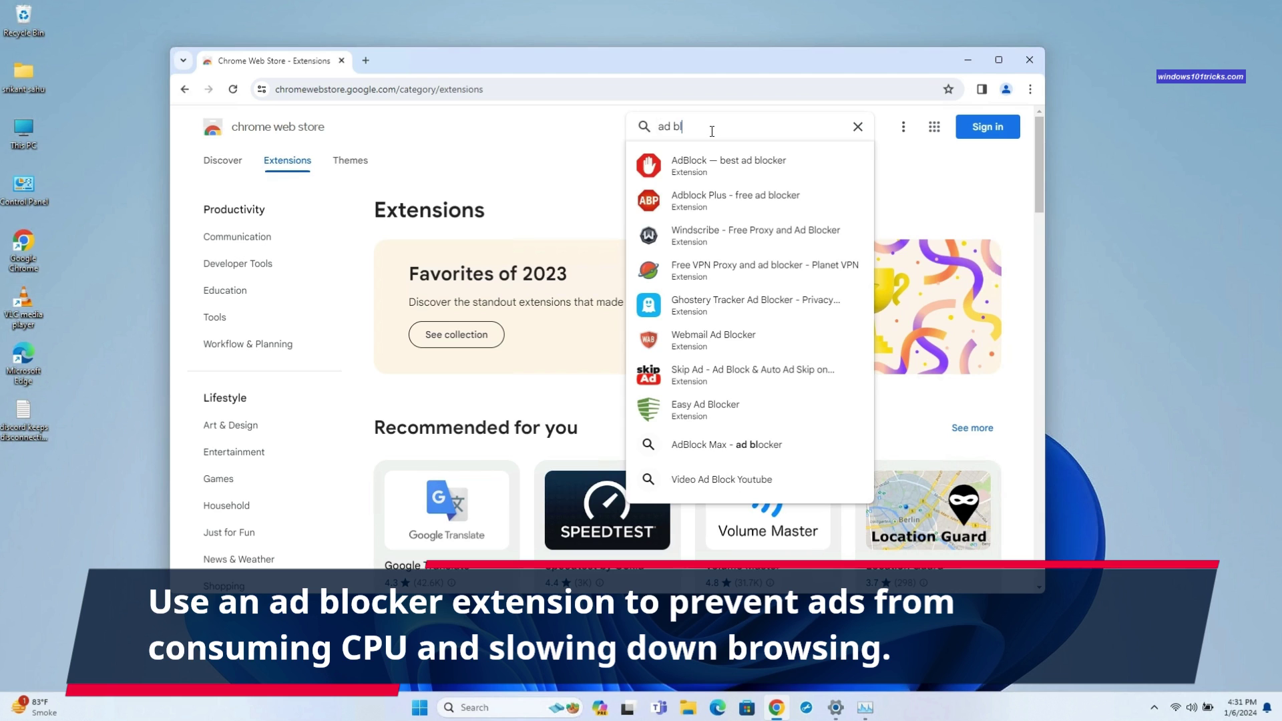
pyautogui.write('ocker')
pyautogui.press('Return')
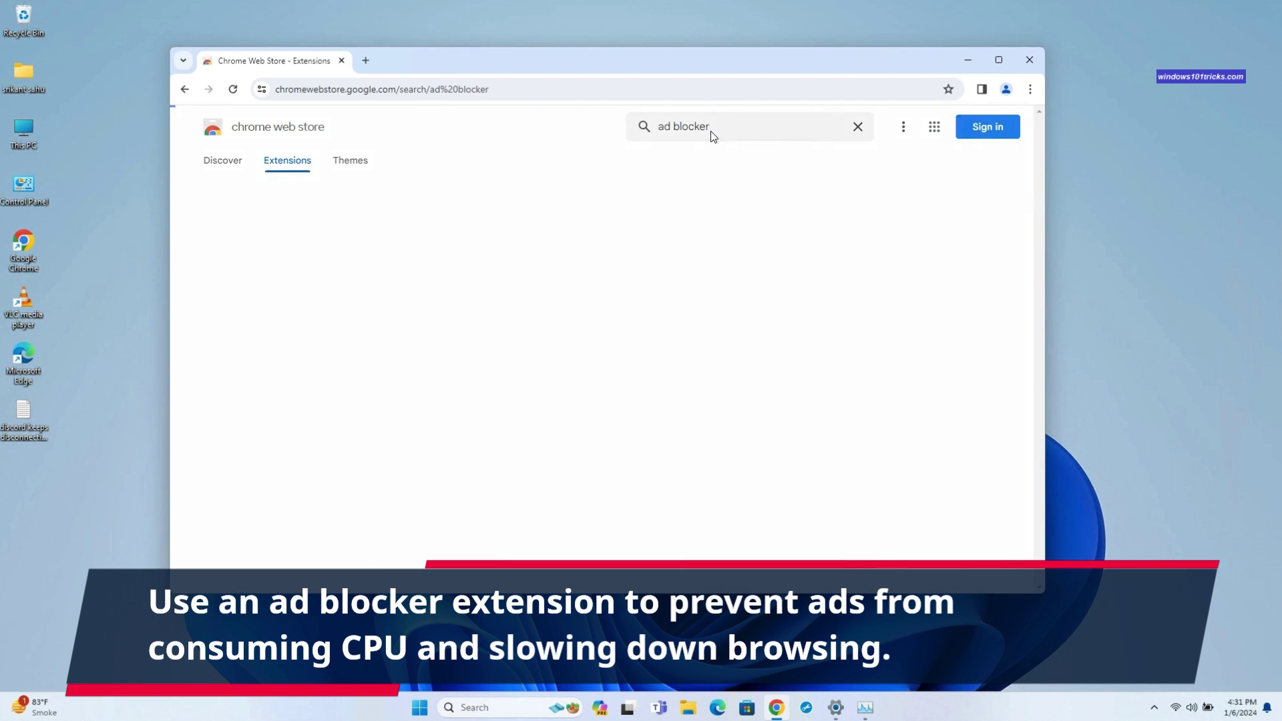
pyautogui.click(1001, 60)
pyautogui.scroll(-10, 868, 401)
pyautogui.scroll(-5, 944, 378)
pyautogui.scroll(5, 944, 374)
pyautogui.scroll(4, 768, 384)
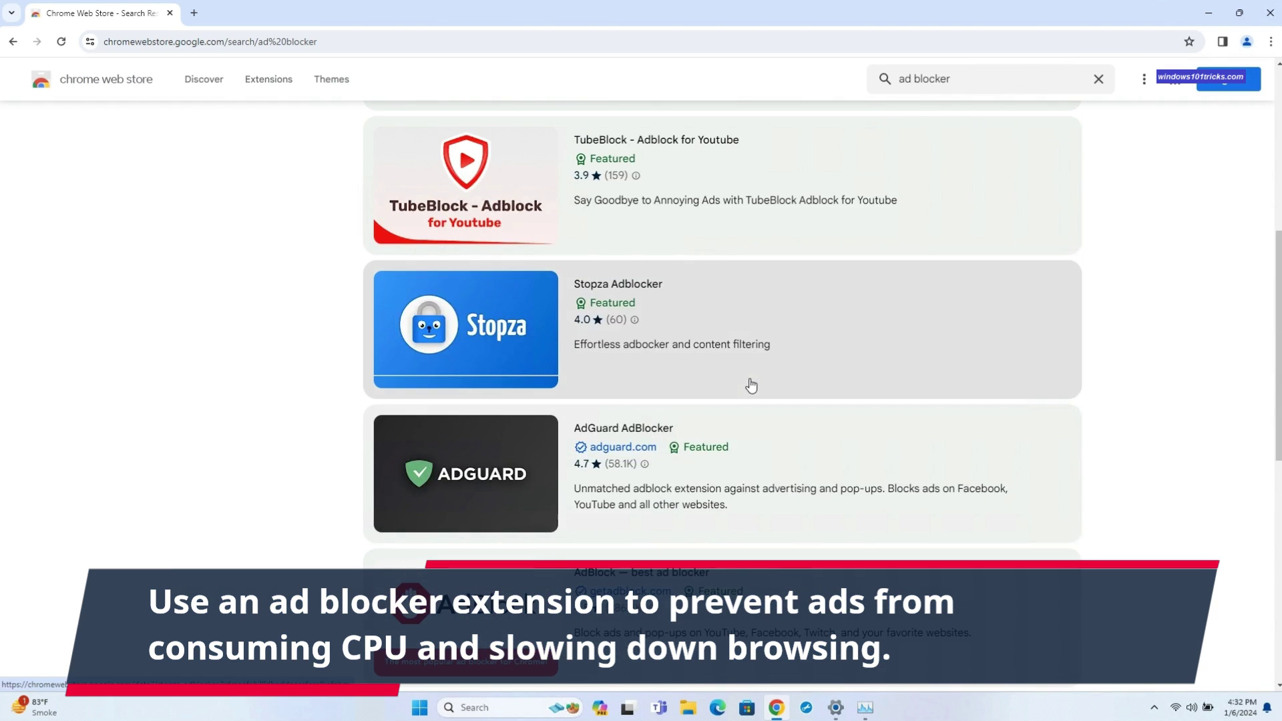
pyautogui.scroll(-9, 758, 351)
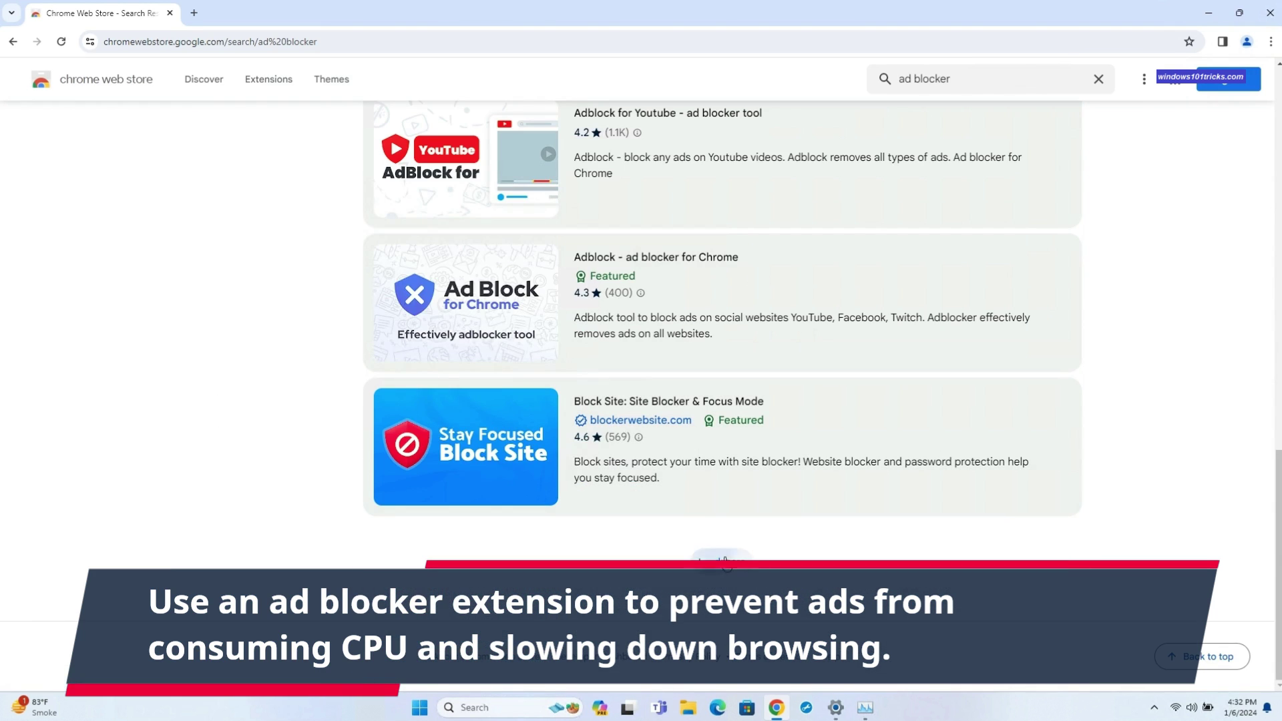
pyautogui.scroll(-13, 803, 455)
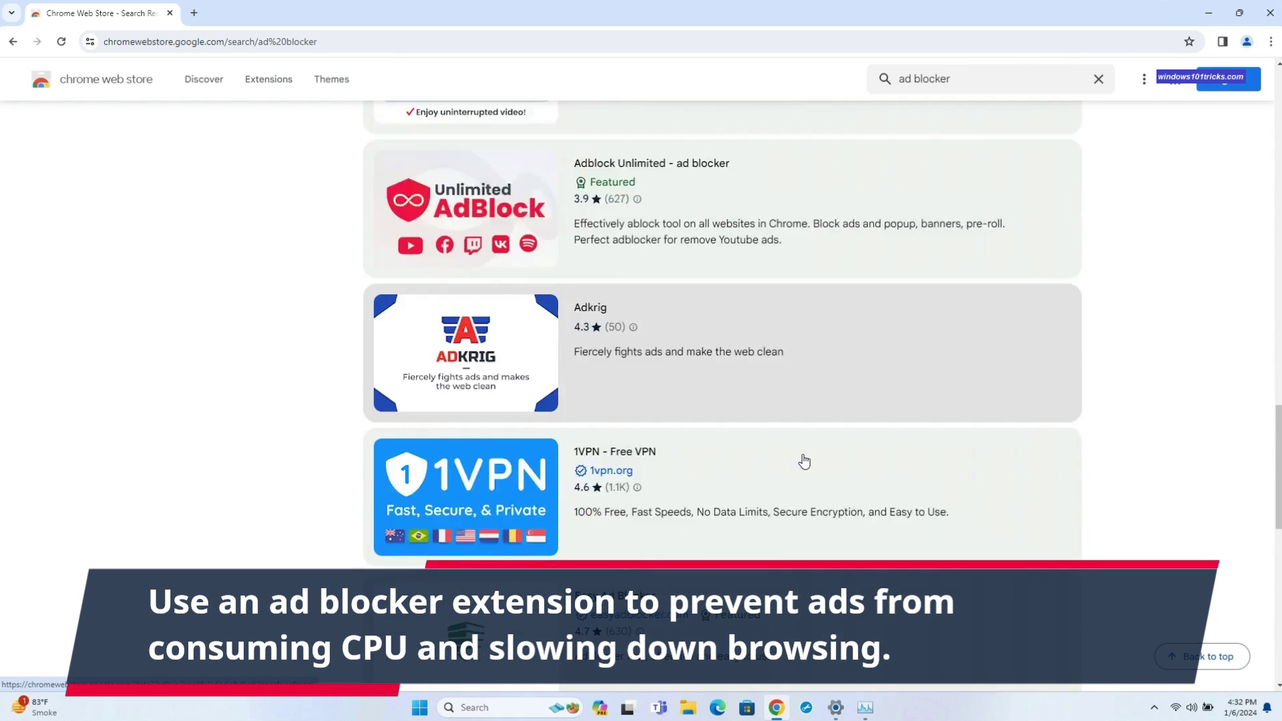
pyautogui.scroll(-8, 804, 461)
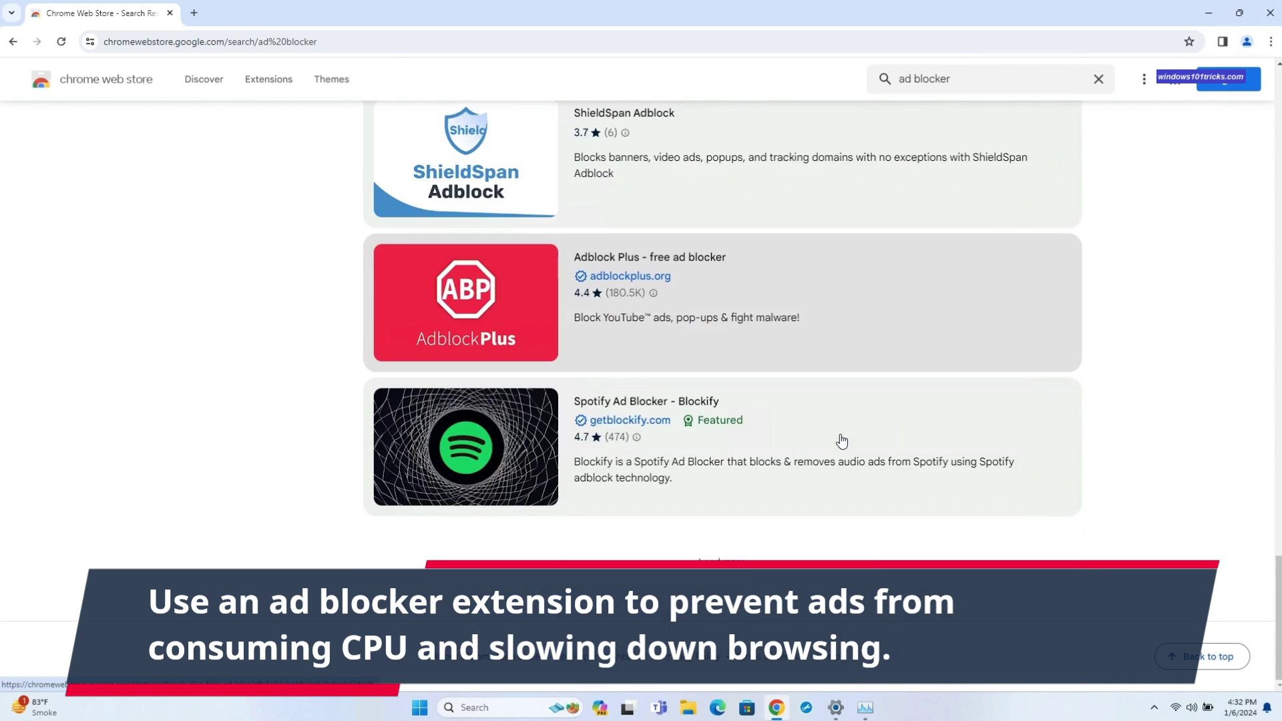
pyautogui.scroll(20, 841, 441)
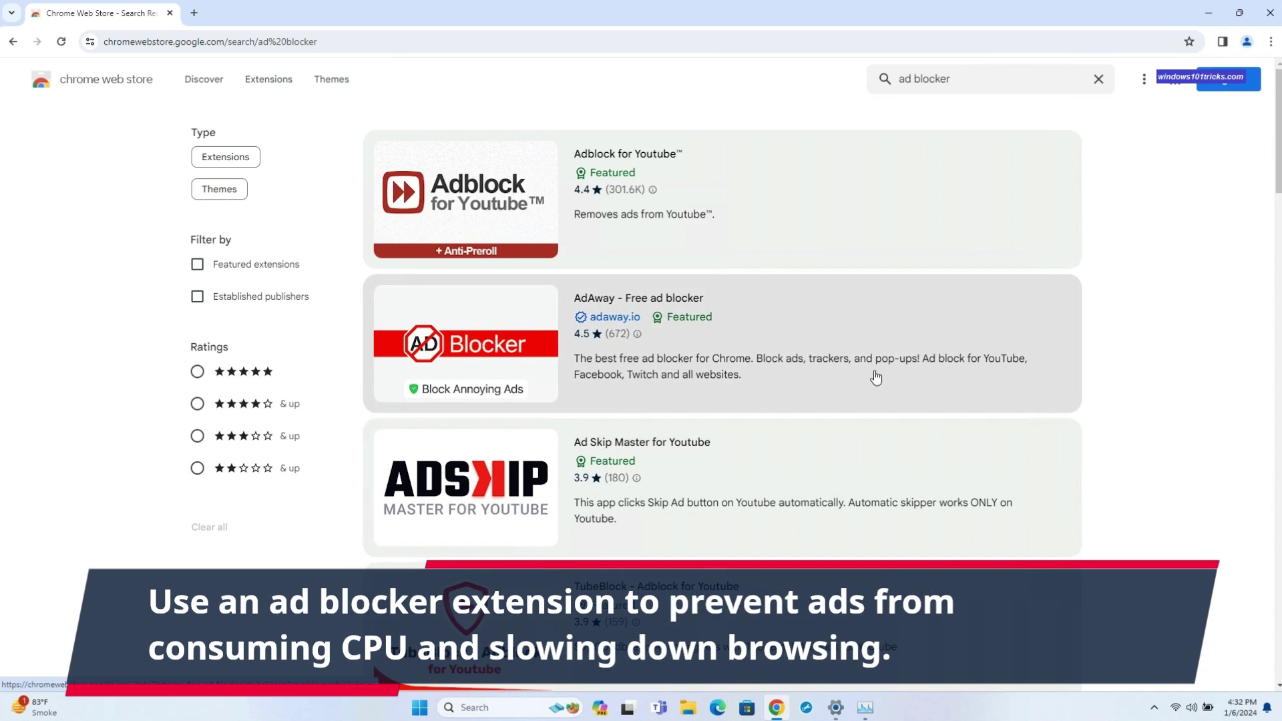
pyautogui.scroll(-9, 873, 380)
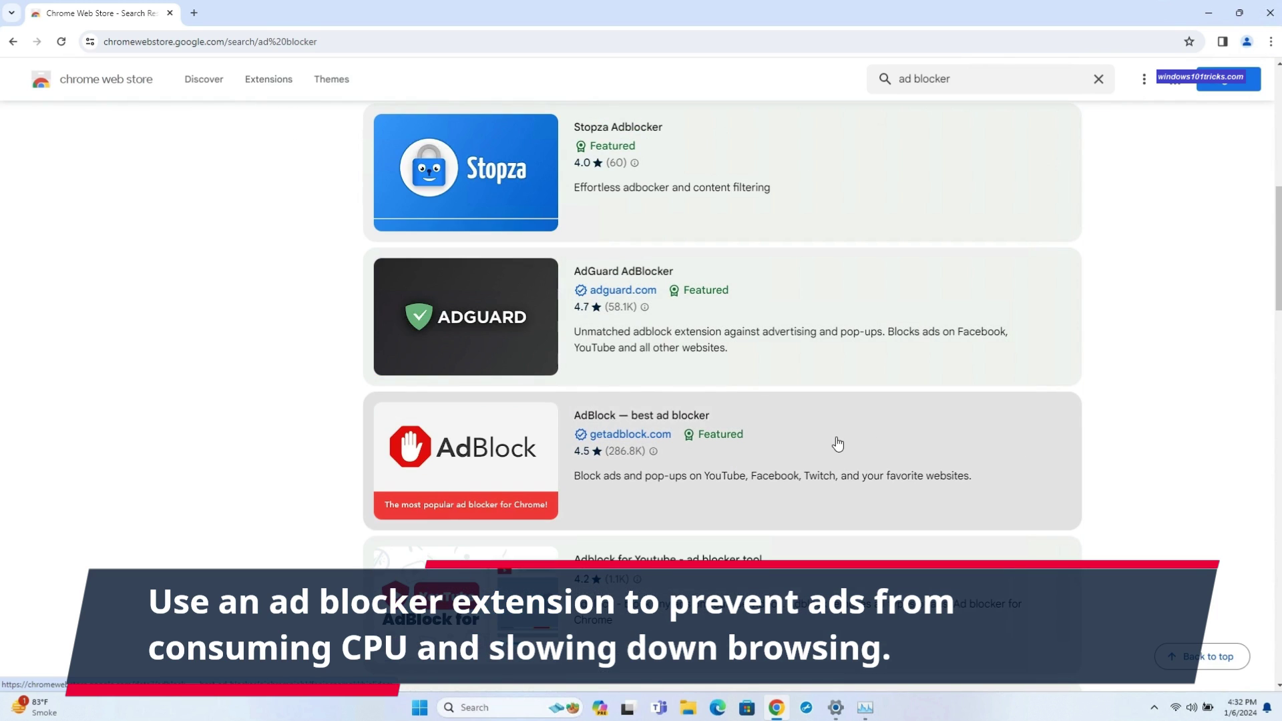
# - Install the AdBlock extension from its Chrome Web Store page
pyautogui.click(813, 440)
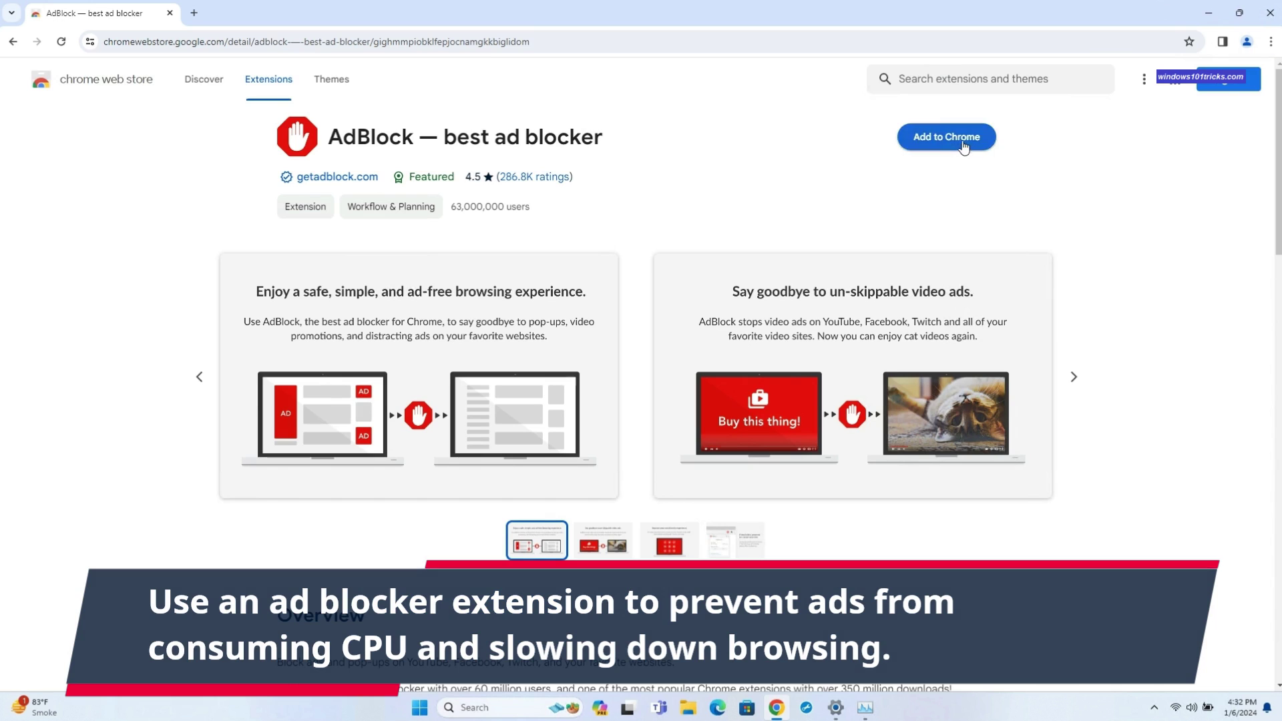
pyautogui.click(960, 140)
pyautogui.click(701, 180)
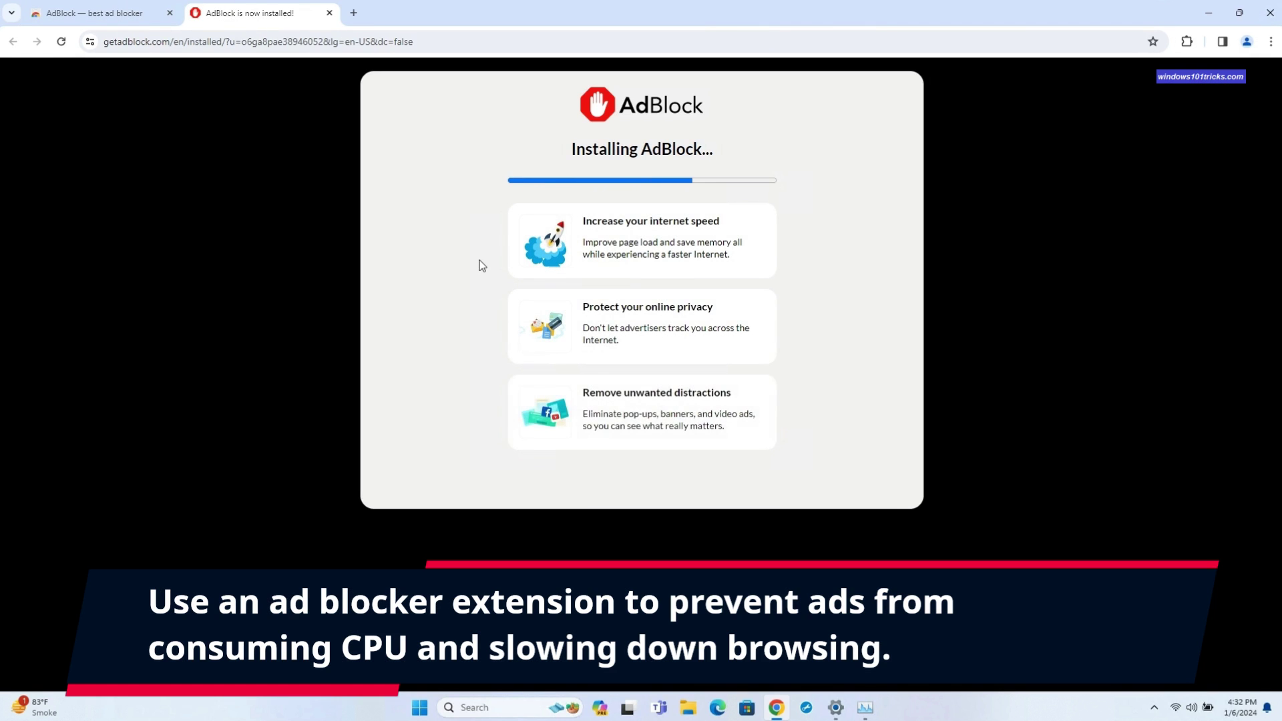
# - Search nytimes in a new tab and load the New York Times homepage
pyautogui.click(320, 43)
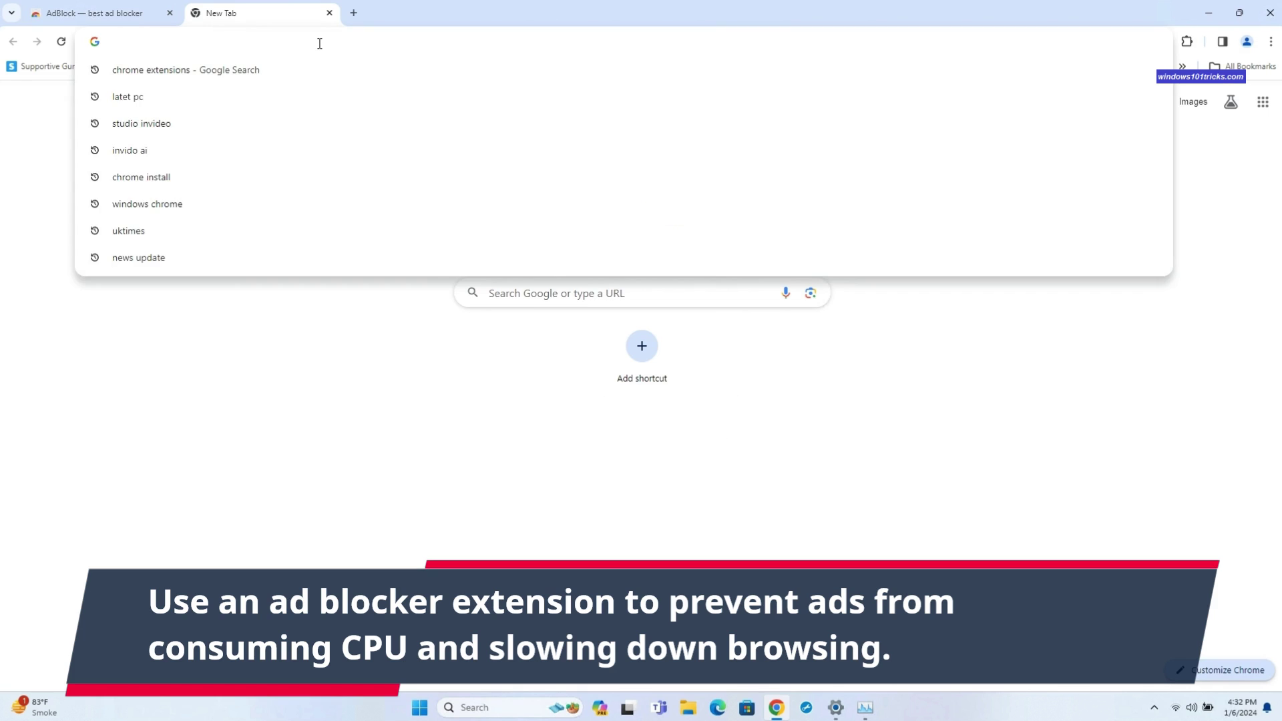
pyautogui.write('nytime')
pyautogui.press('Return')
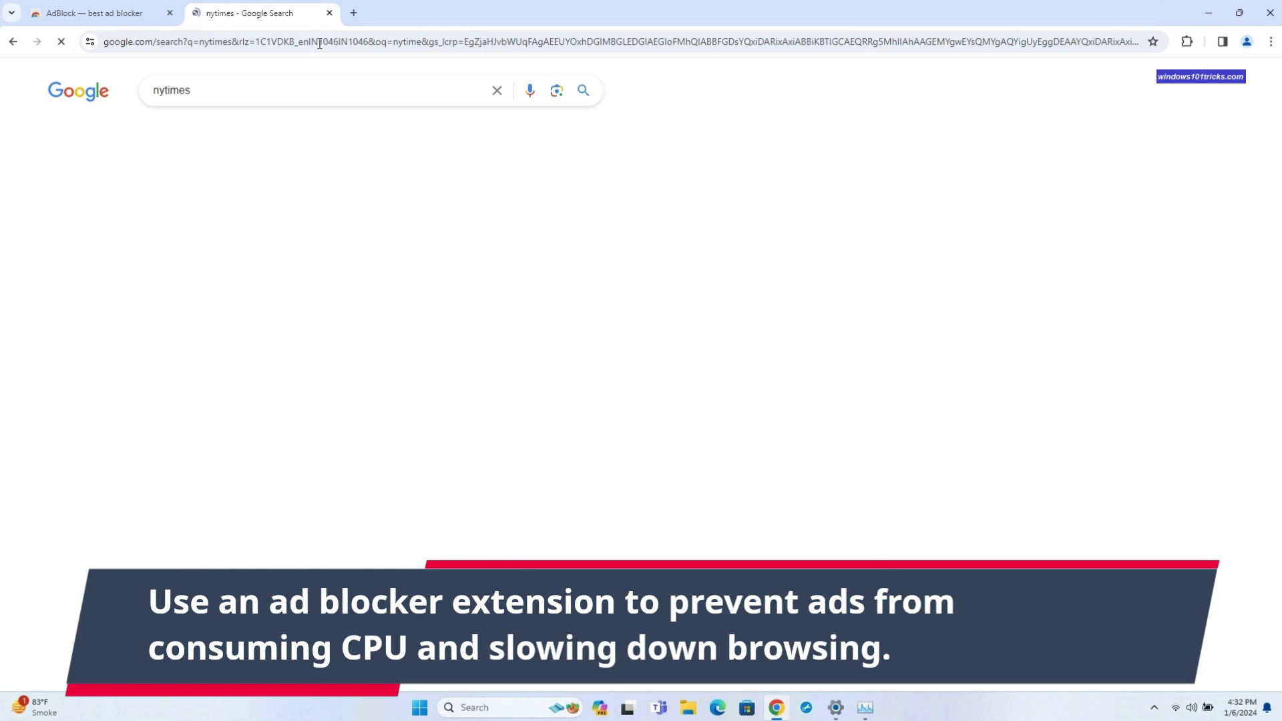
pyautogui.click(232, 218)
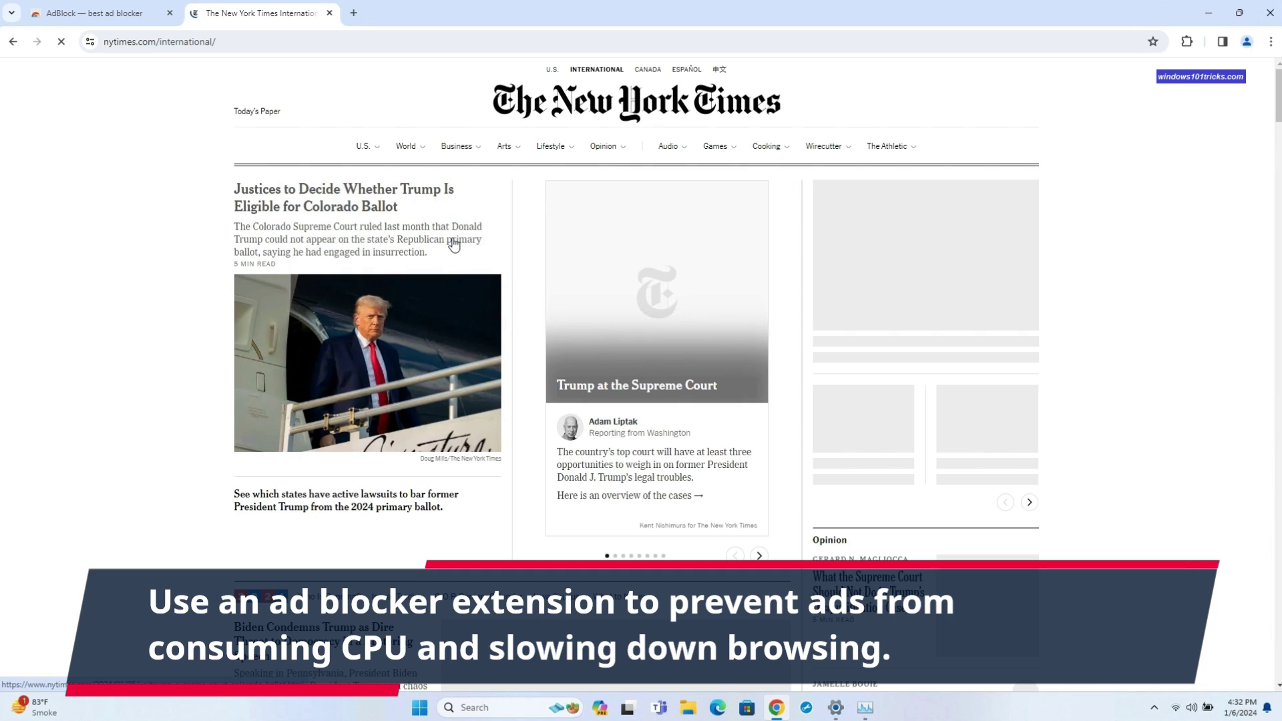
pyautogui.scroll(-9, 727, 246)
pyautogui.scroll(9, 727, 247)
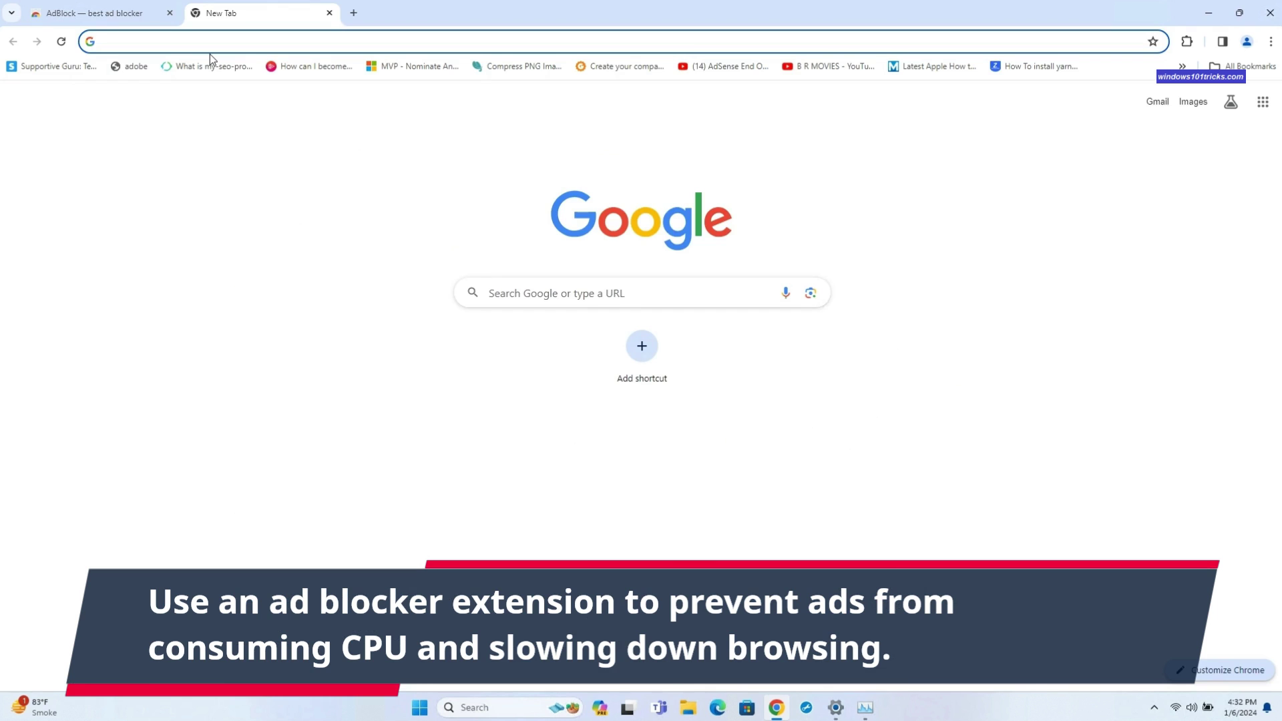
# - Open the BBC News Alaska Airlines video story and view AdBlock's 4 blocked ads
pyautogui.write('bbc')
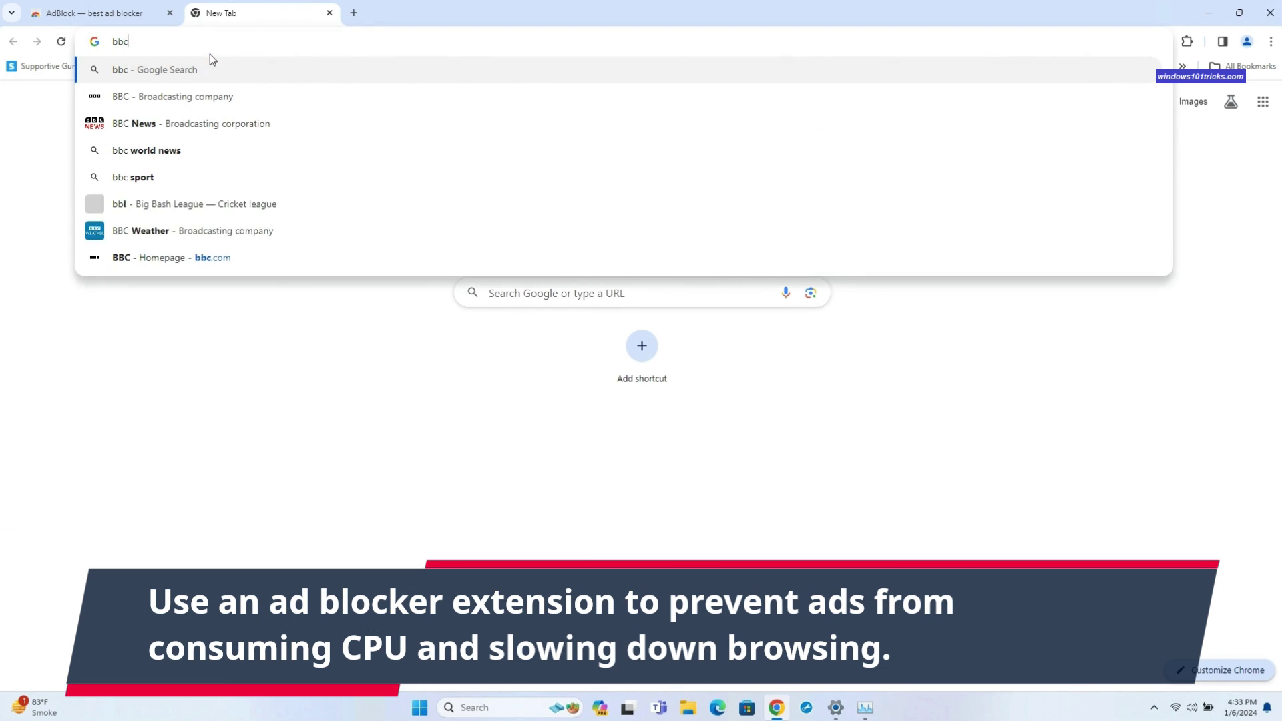
pyautogui.click(187, 125)
pyautogui.click(203, 215)
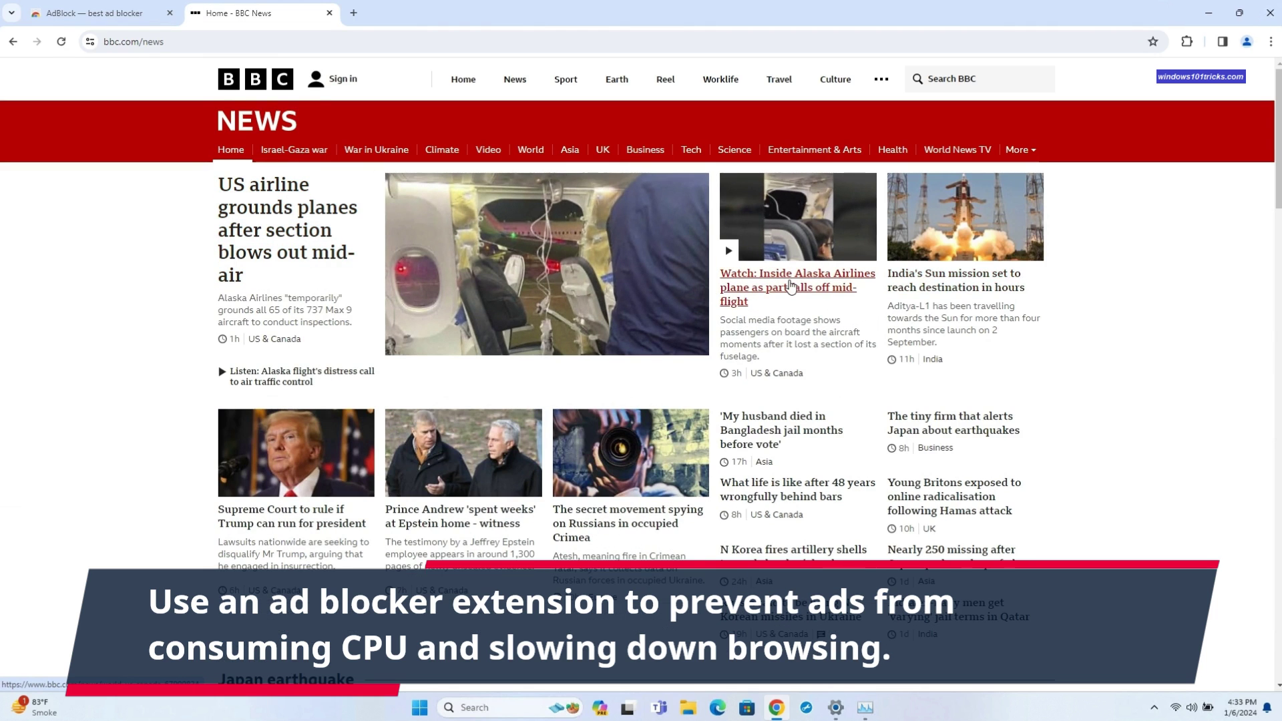
pyautogui.click(792, 285)
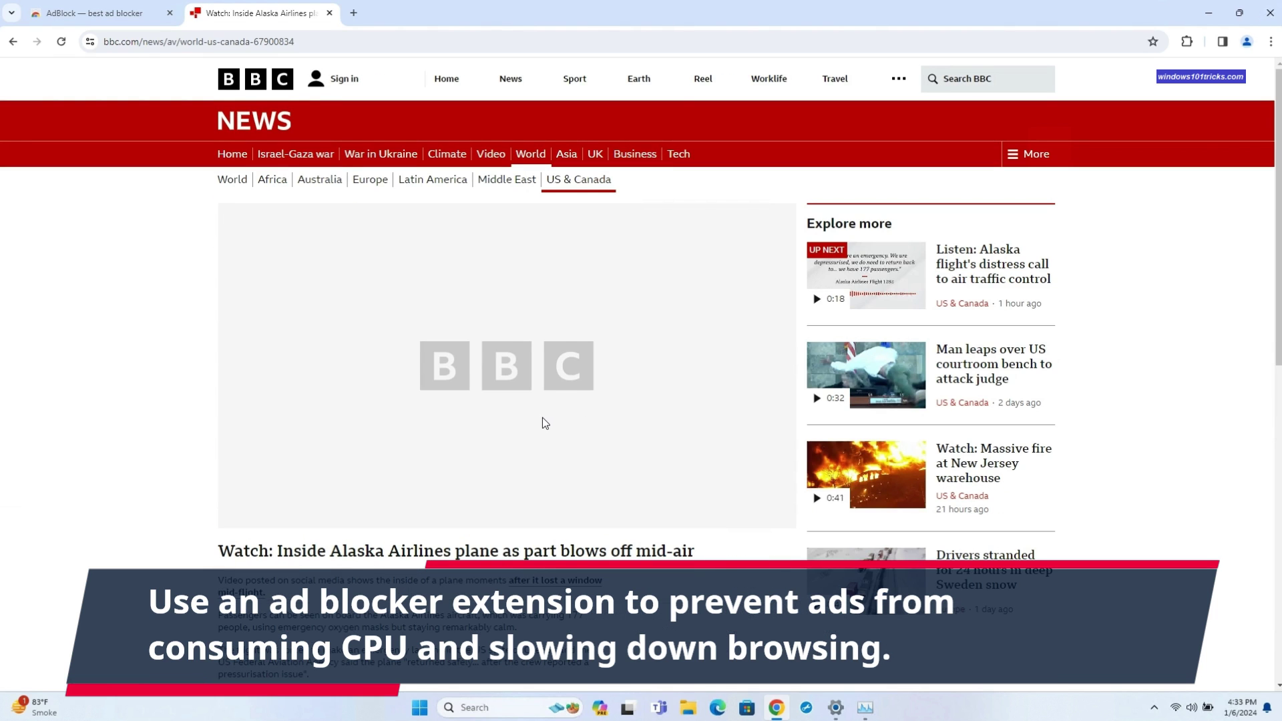
pyautogui.scroll(-15, 542, 418)
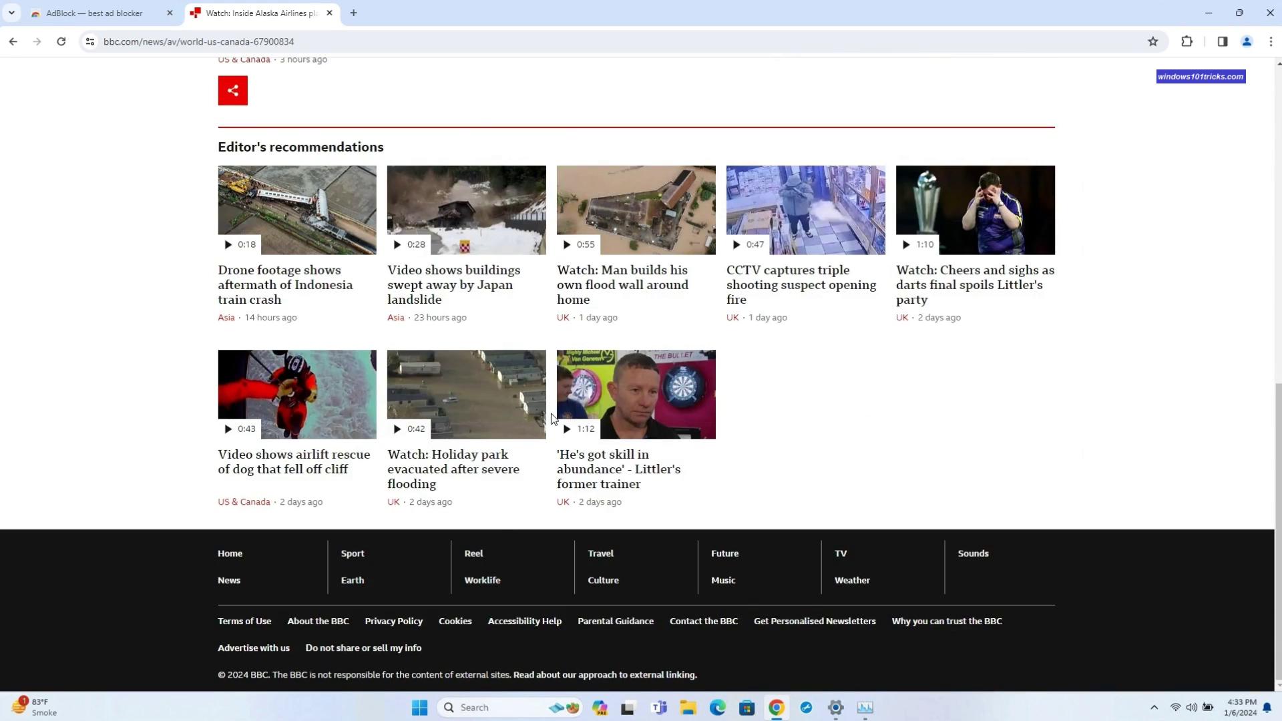
pyautogui.scroll(15, 551, 415)
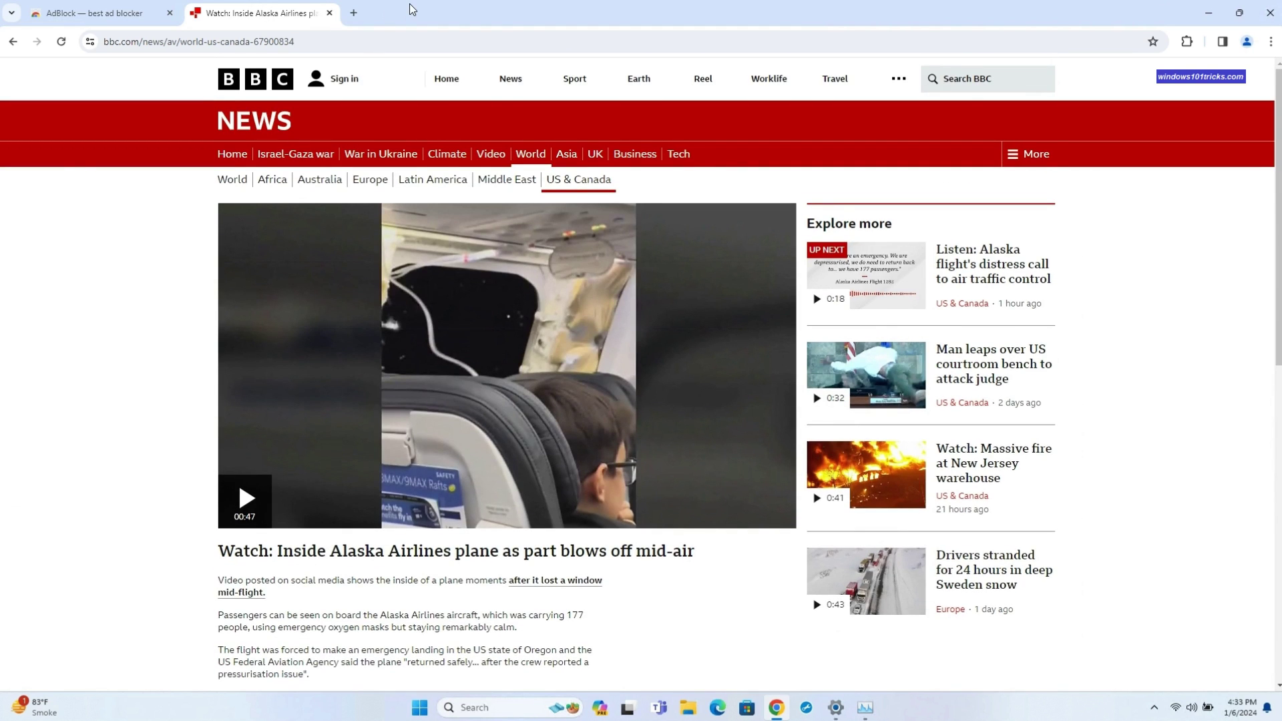
pyautogui.click(1187, 41)
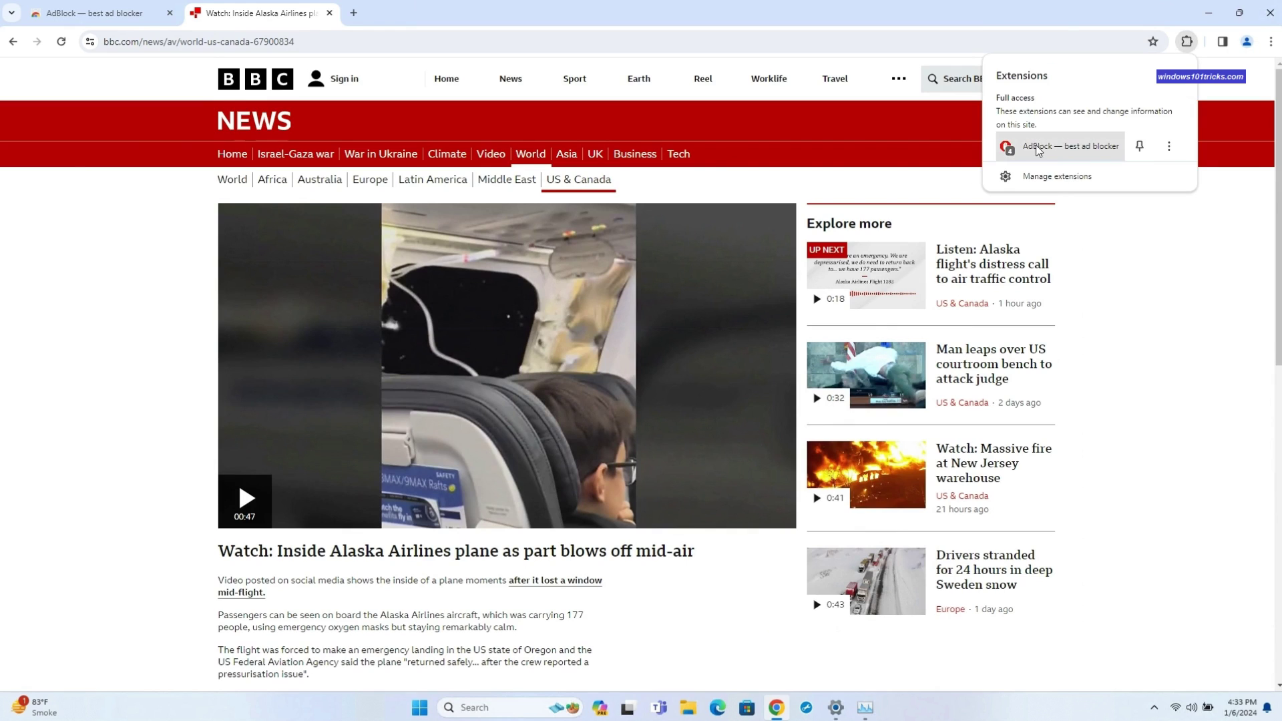
pyautogui.click(1041, 154)
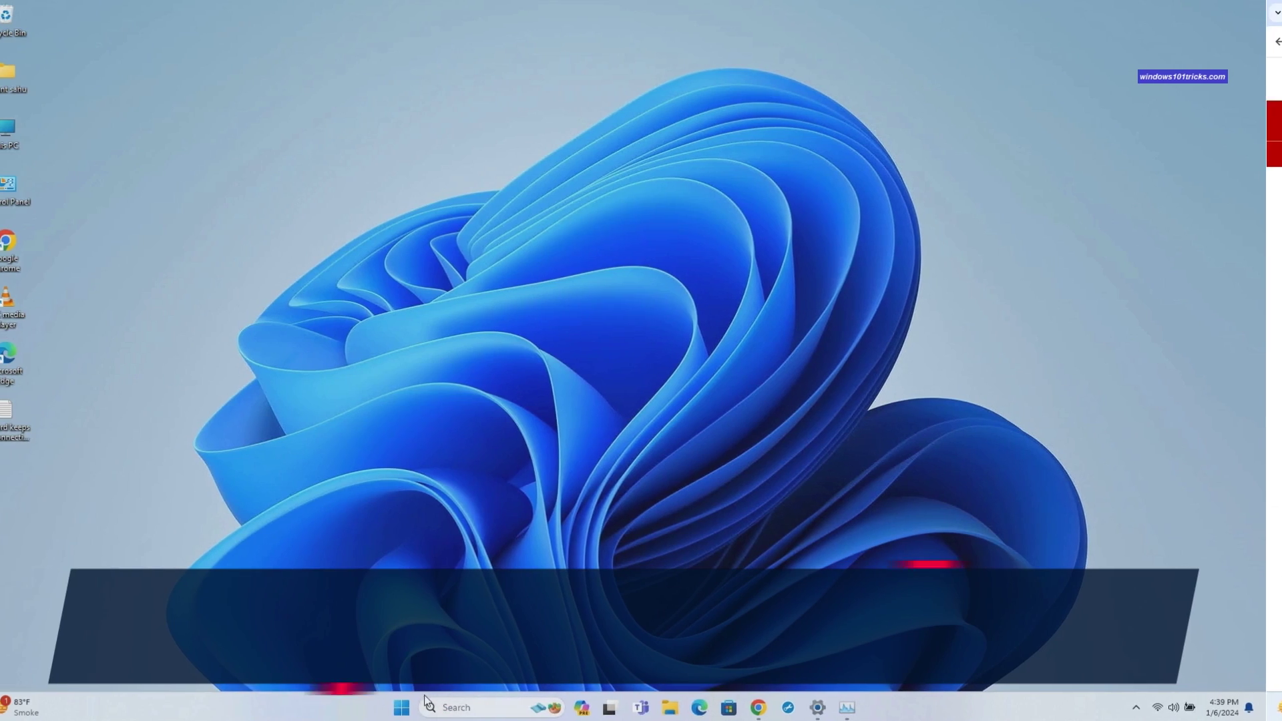
# - Remove the ~809 MB of checked temporary files under System > Storage > Temporary files
pyautogui.click(401, 708)
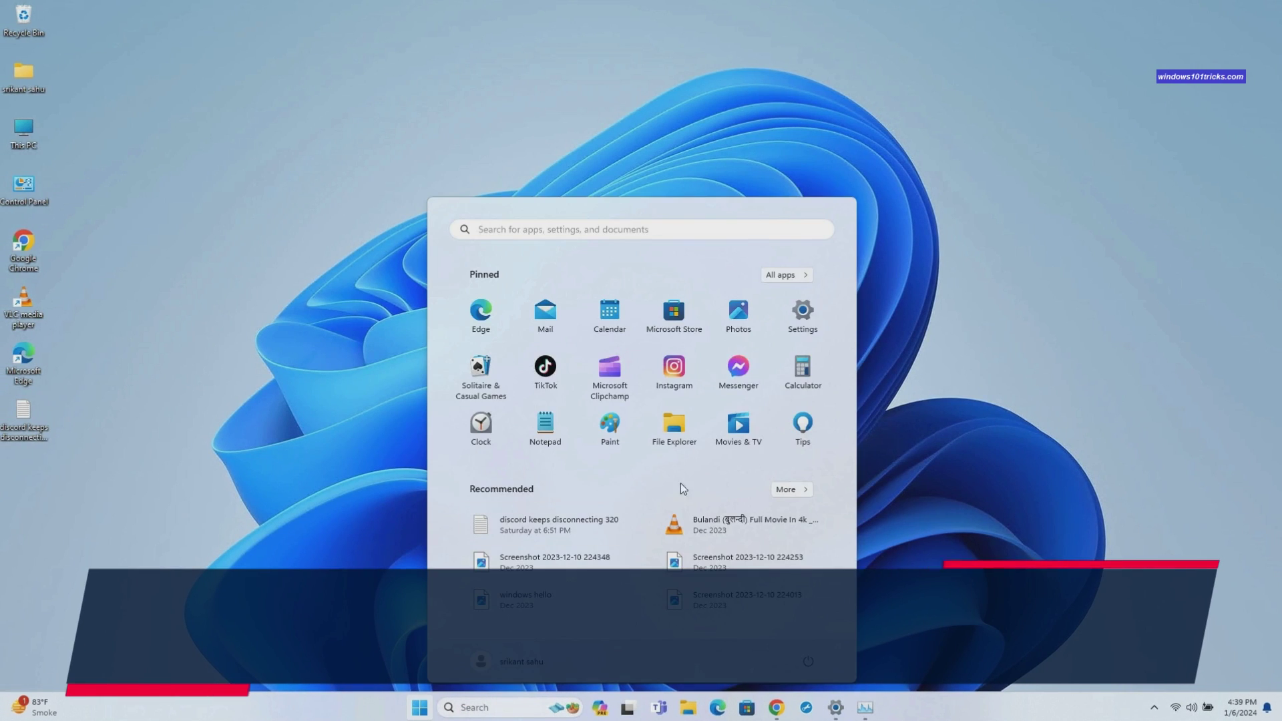
pyautogui.click(804, 317)
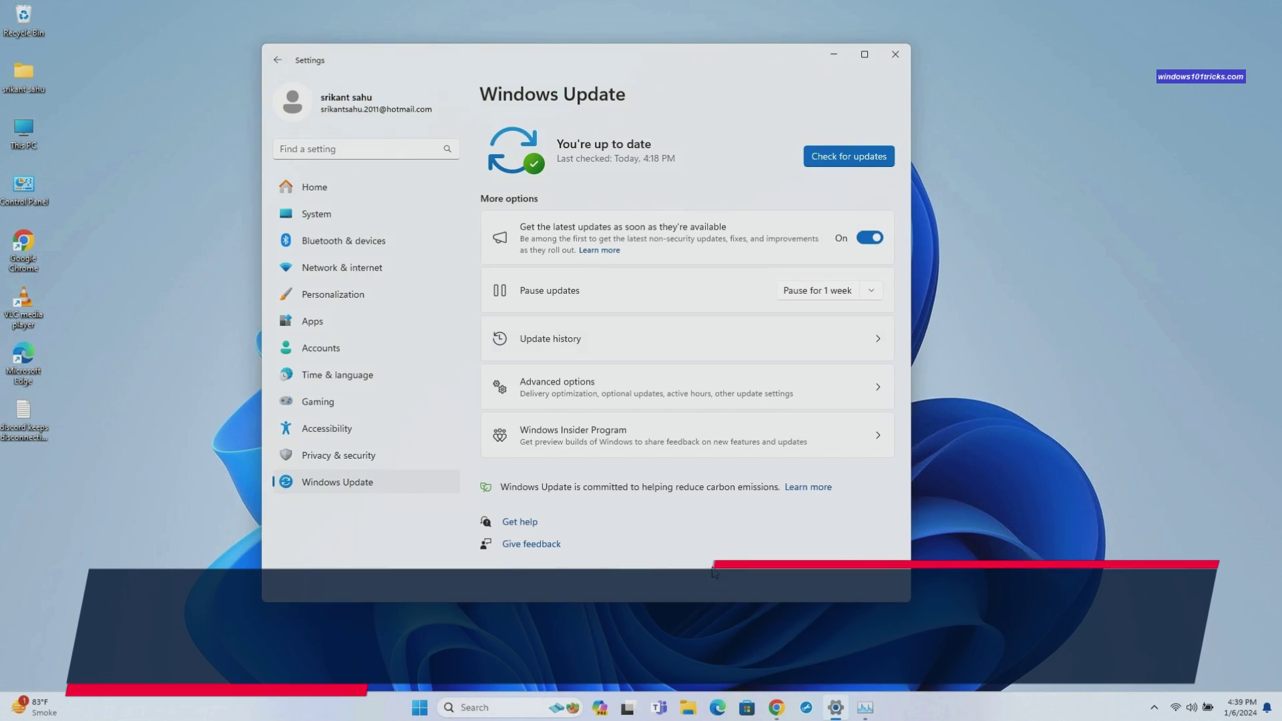
pyautogui.click(319, 212)
pyautogui.click(835, 471)
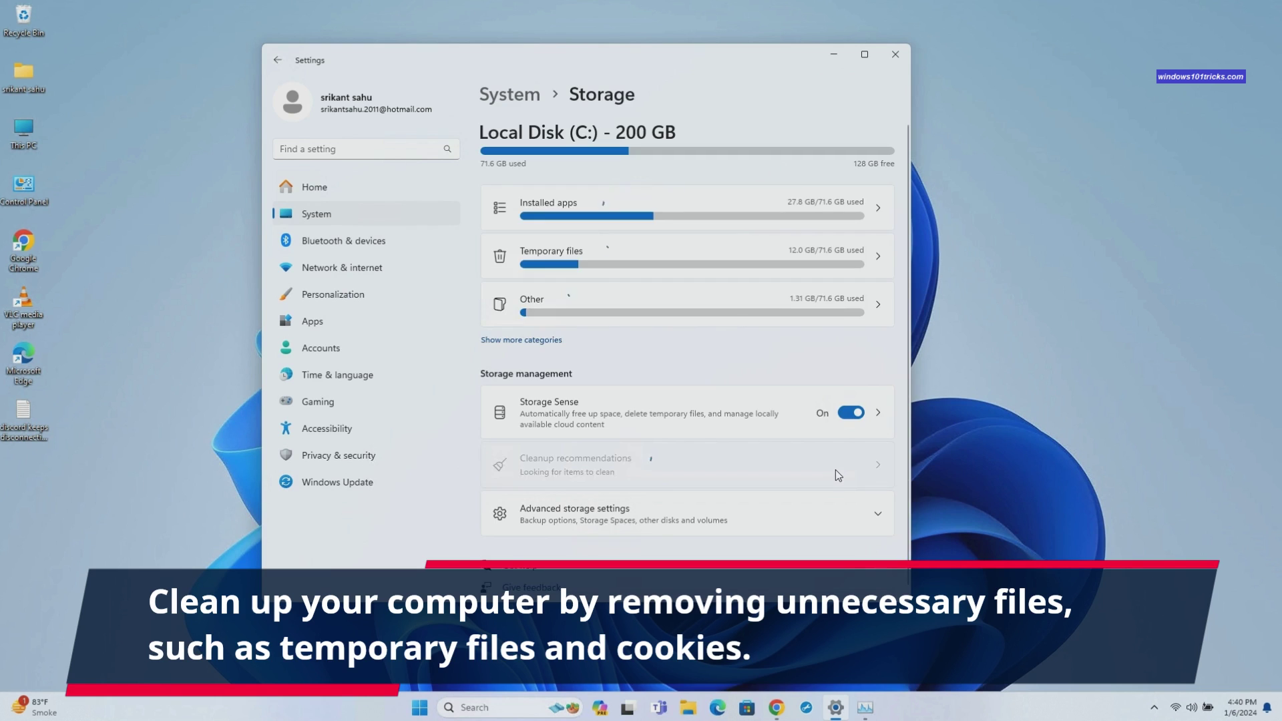
pyautogui.moveTo(669, 52); pyautogui.dragTo(566, 41)
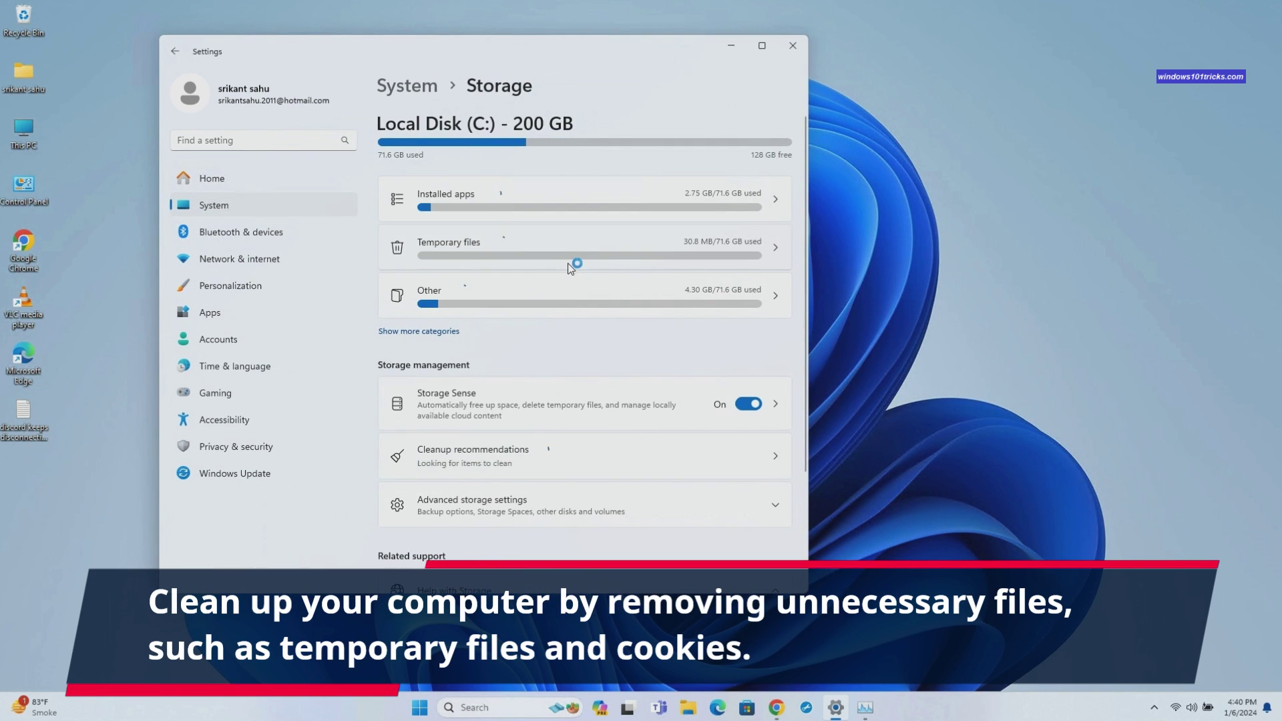
pyautogui.click(769, 247)
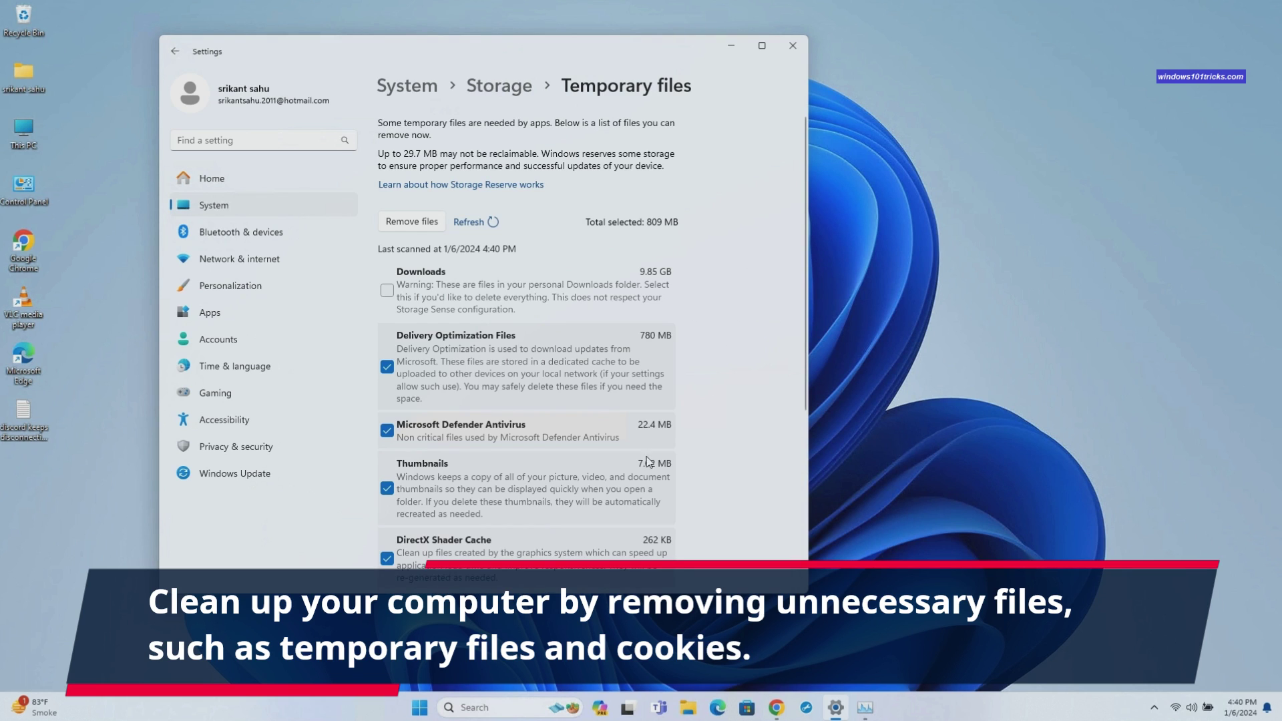
pyautogui.scroll(-3, 509, 450)
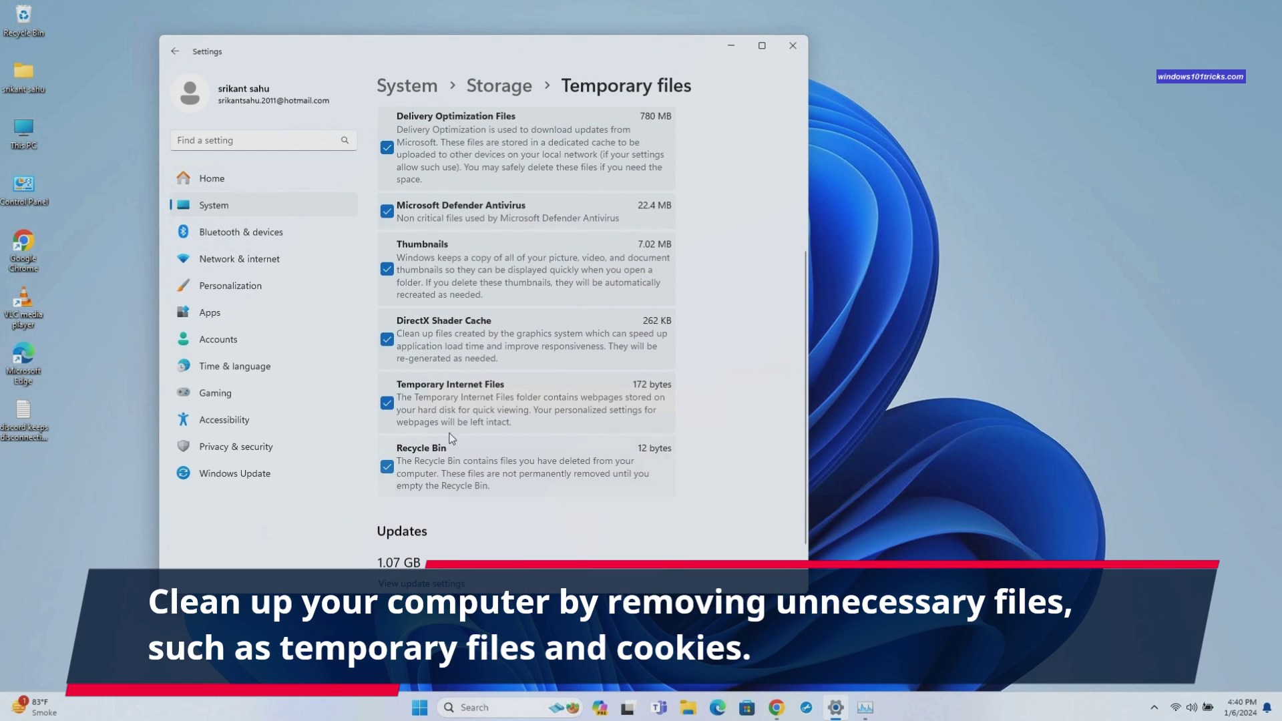
pyautogui.scroll(3, 485, 368)
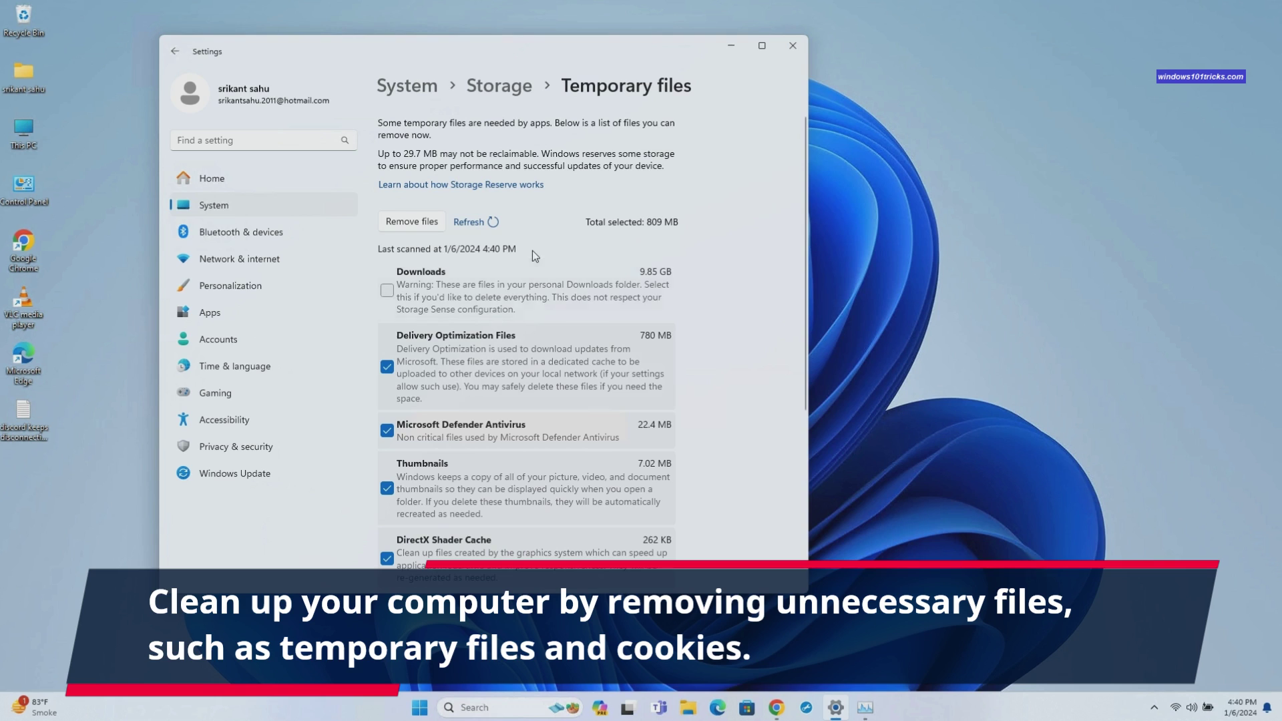
pyautogui.click(412, 223)
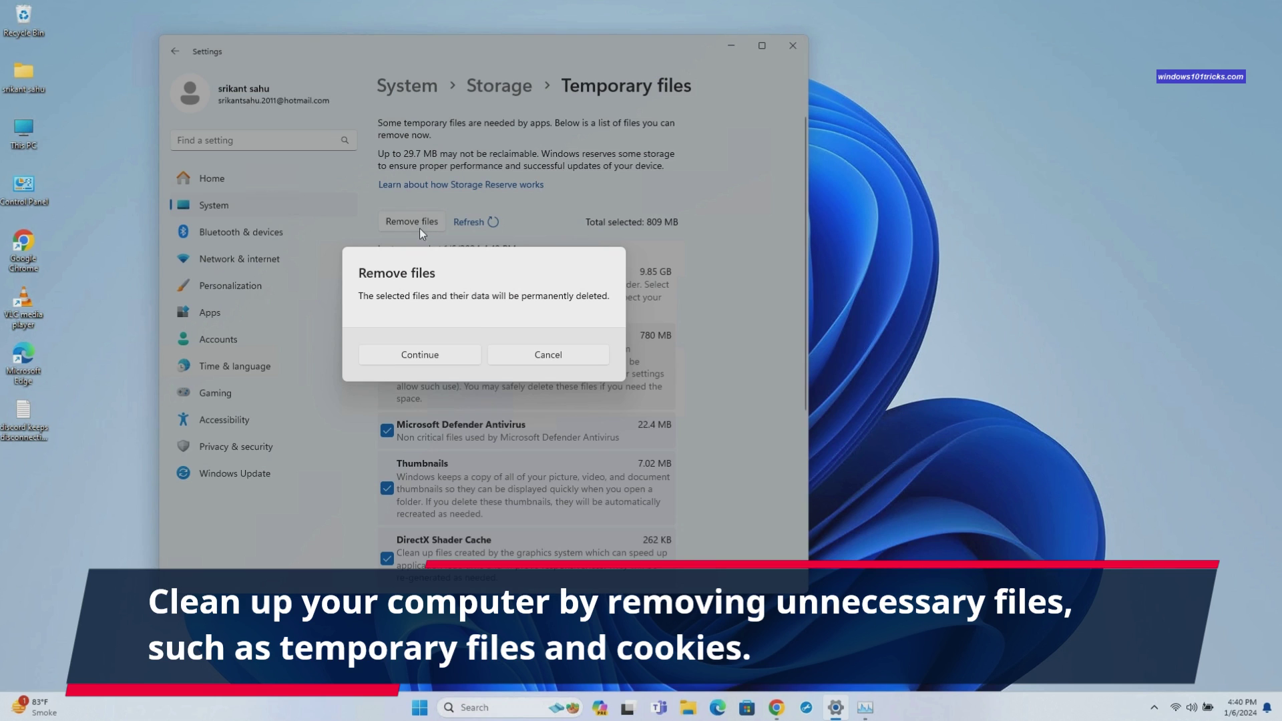
pyautogui.click(428, 359)
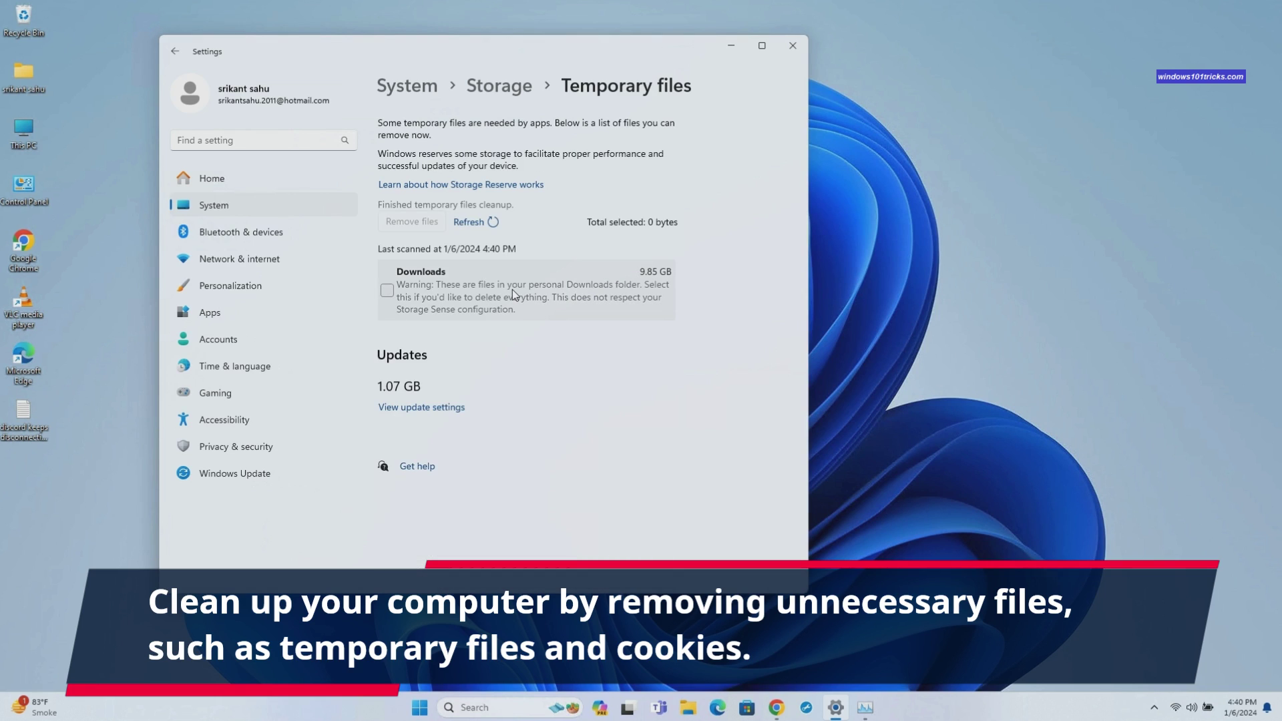
# - Close the Settings window and refresh the desktop
pyautogui.click(795, 45)
pyautogui.rightClick(589, 258)
pyautogui.click(615, 304)
# - Launch Disk Cleanup by searching 'disk' and scan drive (C:)
pyautogui.click(500, 701)
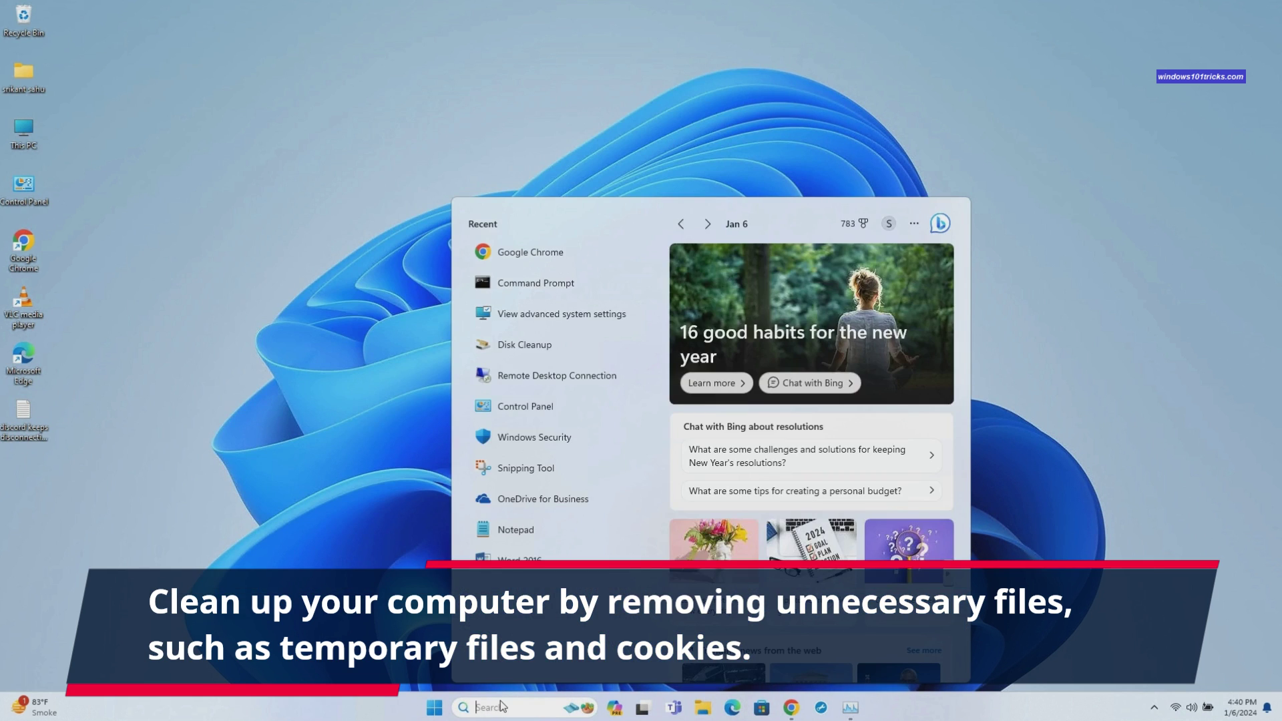
pyautogui.write('disk')
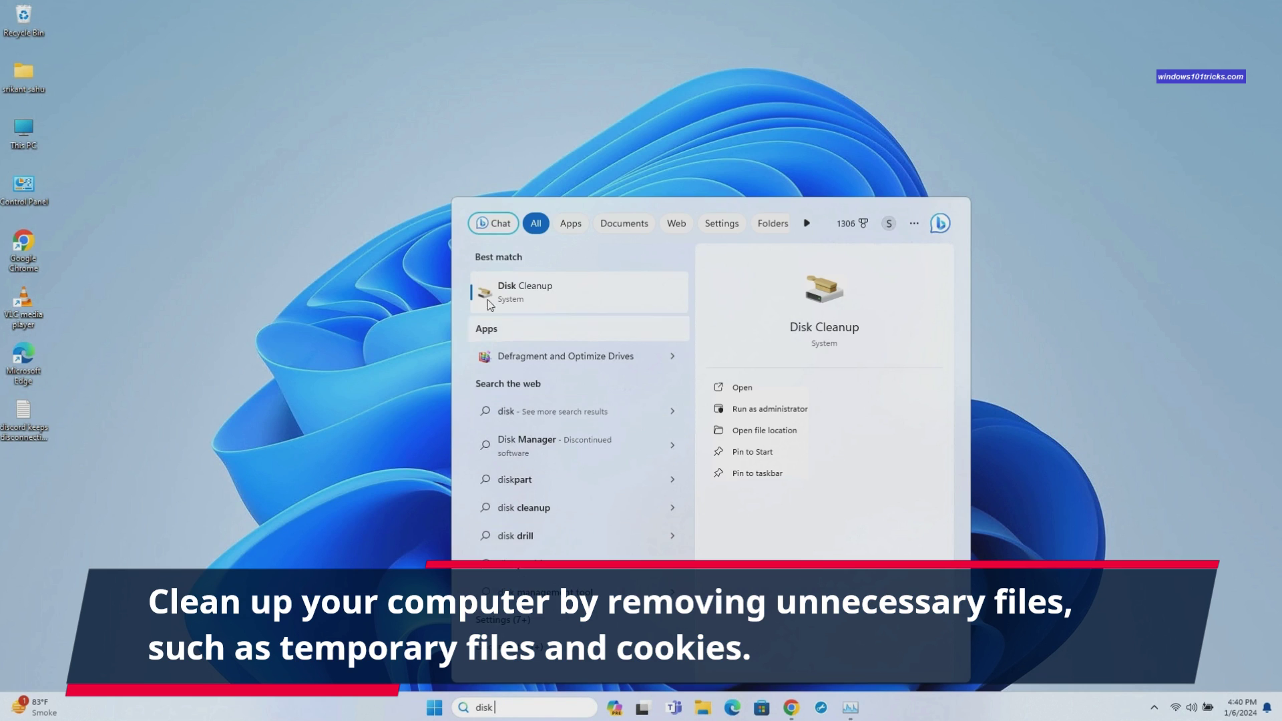
pyautogui.click(531, 292)
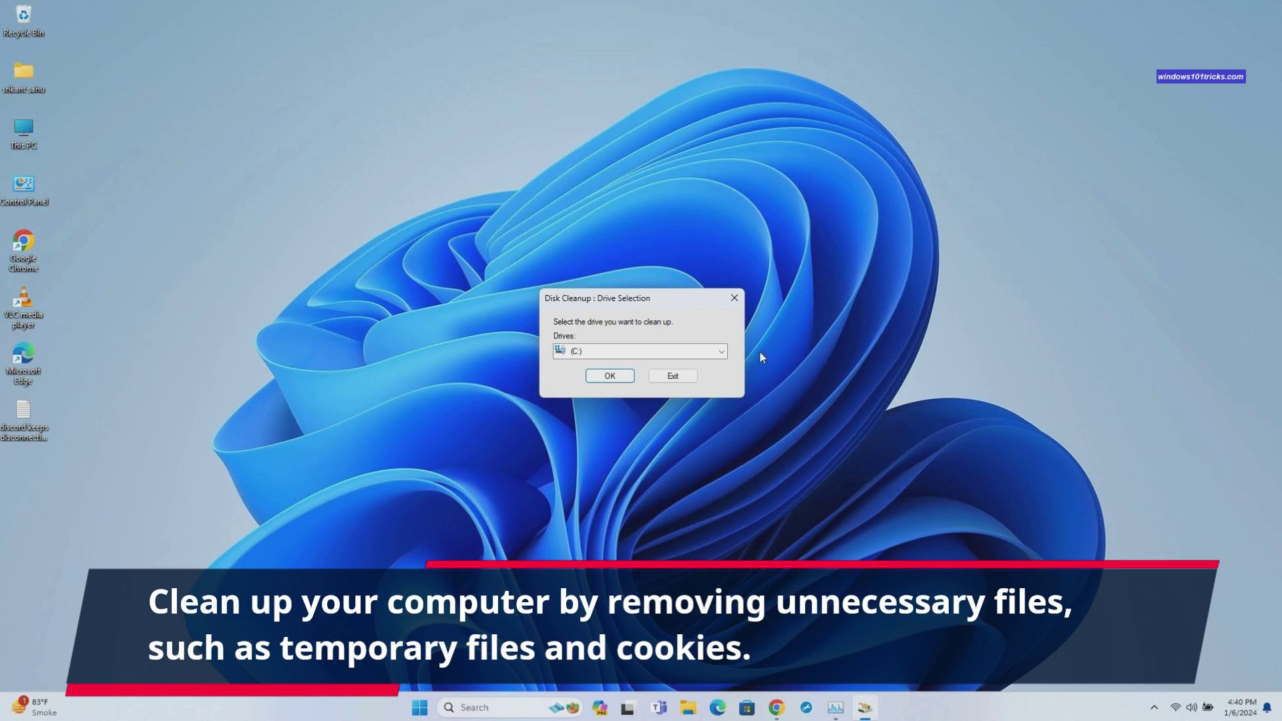
pyautogui.click(721, 351)
pyautogui.click(625, 364)
pyautogui.click(610, 376)
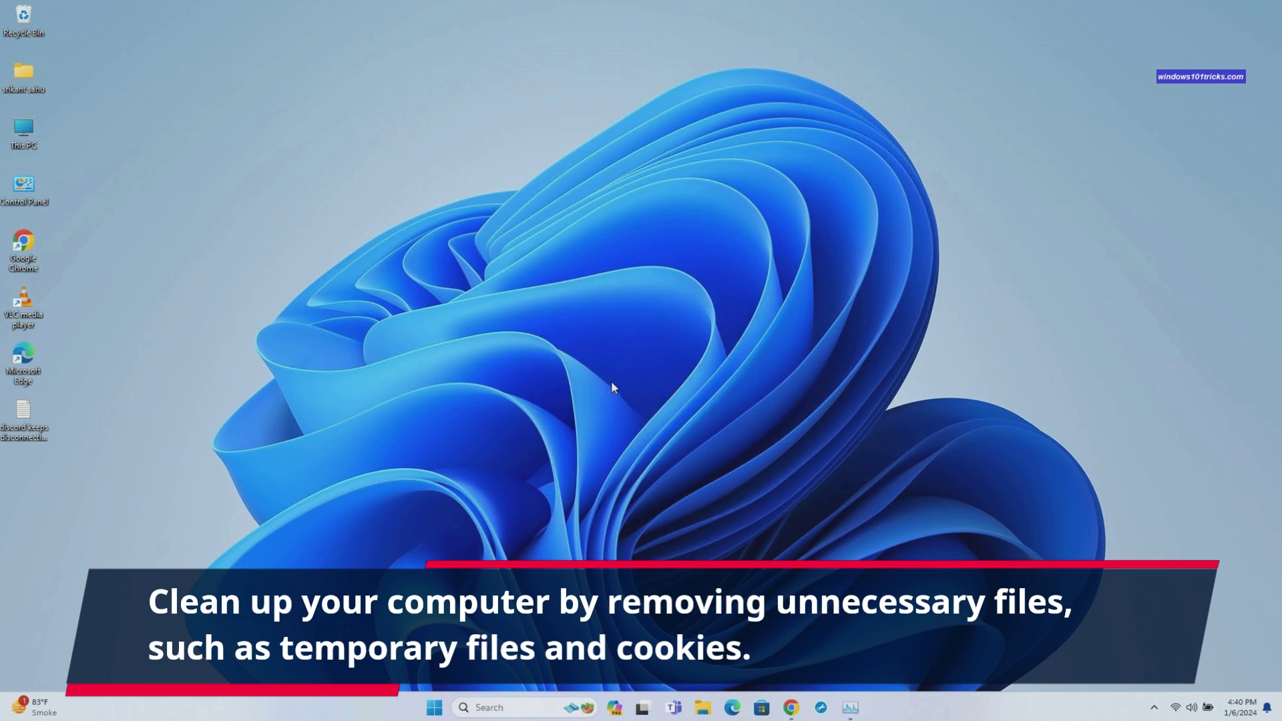
# - Permanently delete the checked files, including Thumbnails, freeing about 3.07 MB
pyautogui.scroll(-1, 170, 193)
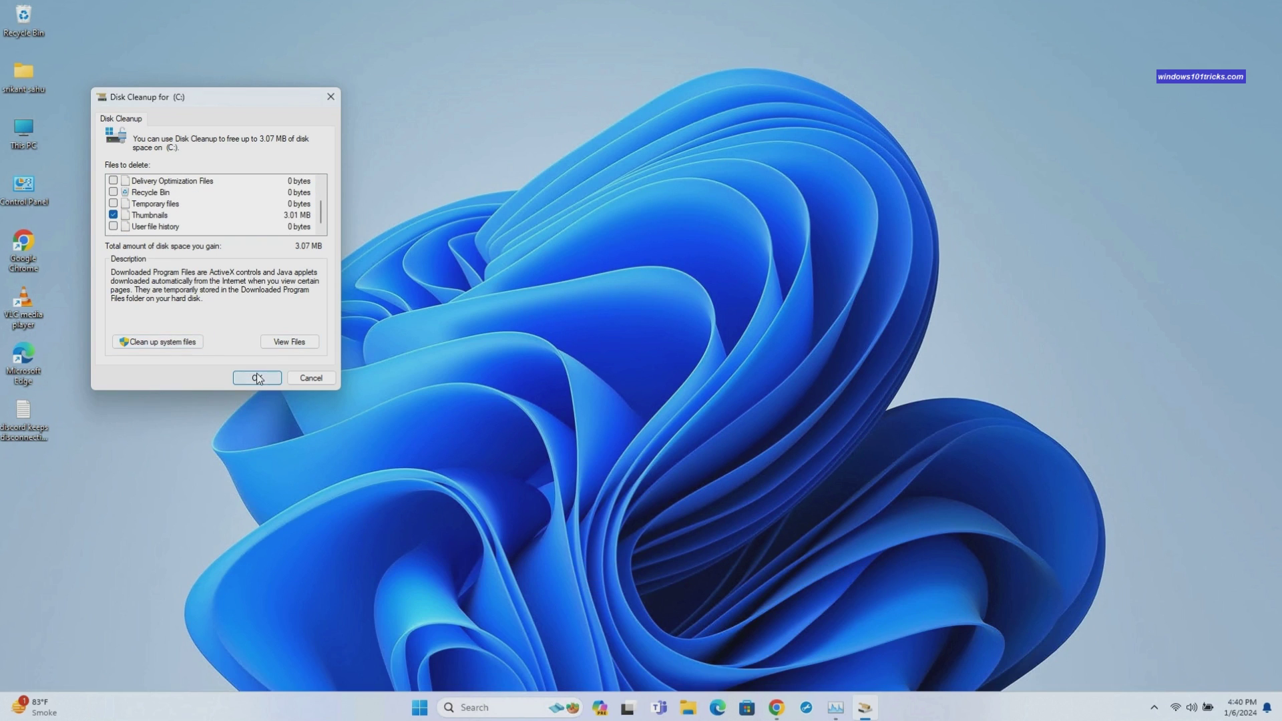
pyautogui.click(257, 376)
pyautogui.click(661, 360)
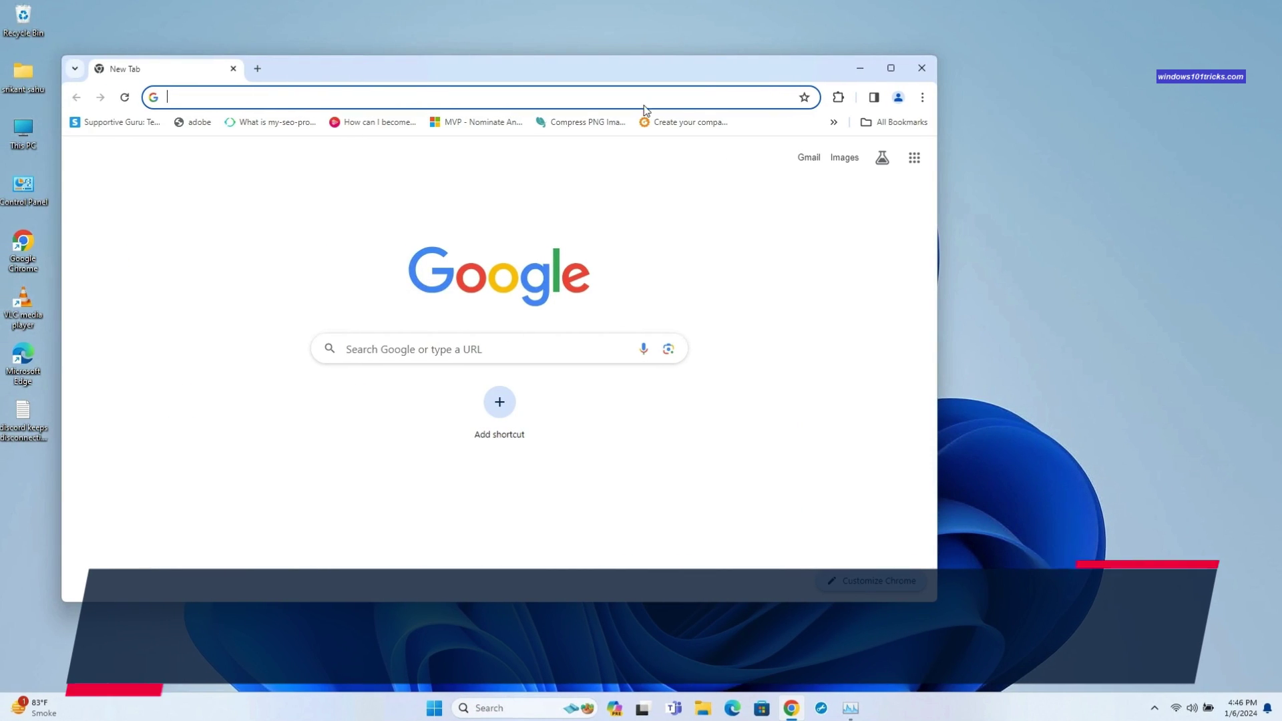
# - Search Chrome settings for 'safe' and run Safety check: up to date, Safe Browsing on
pyautogui.click(919, 98)
pyautogui.click(760, 545)
pyautogui.write('safe')
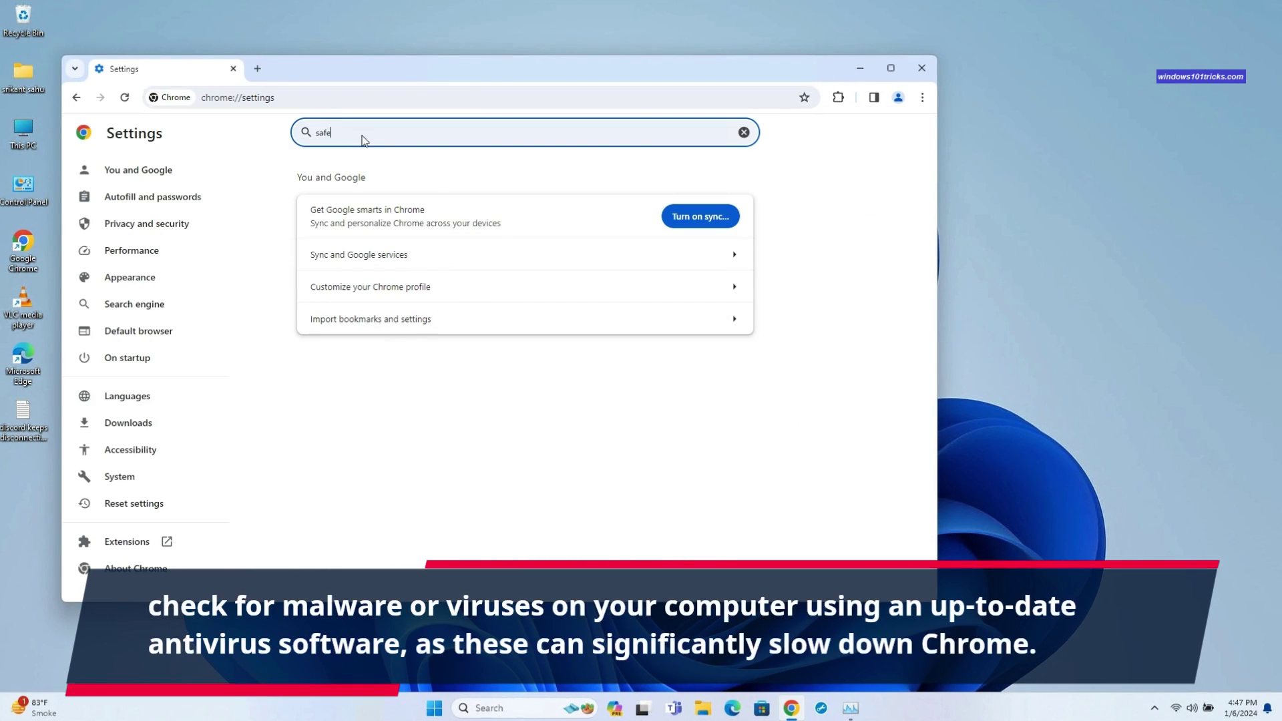
pyautogui.moveTo(349, 221); pyautogui.dragTo(641, 221)
pyautogui.click(707, 216)
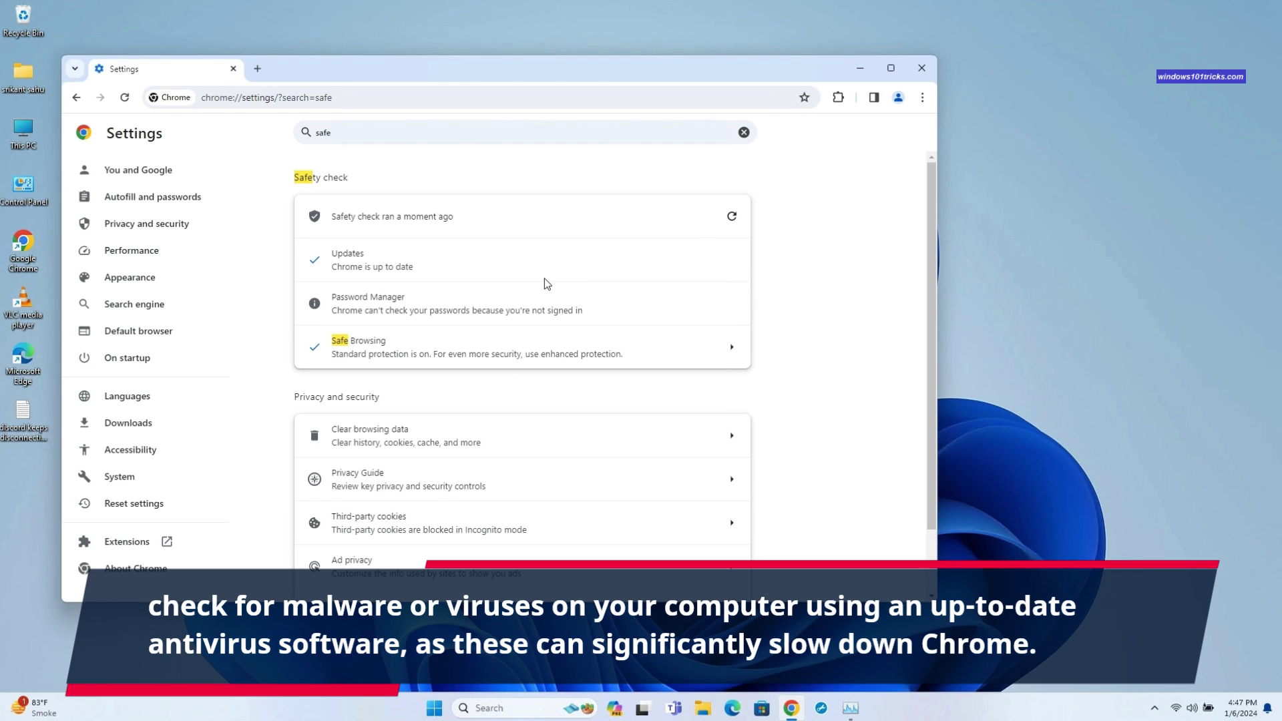
pyautogui.scroll(-1, 526, 372)
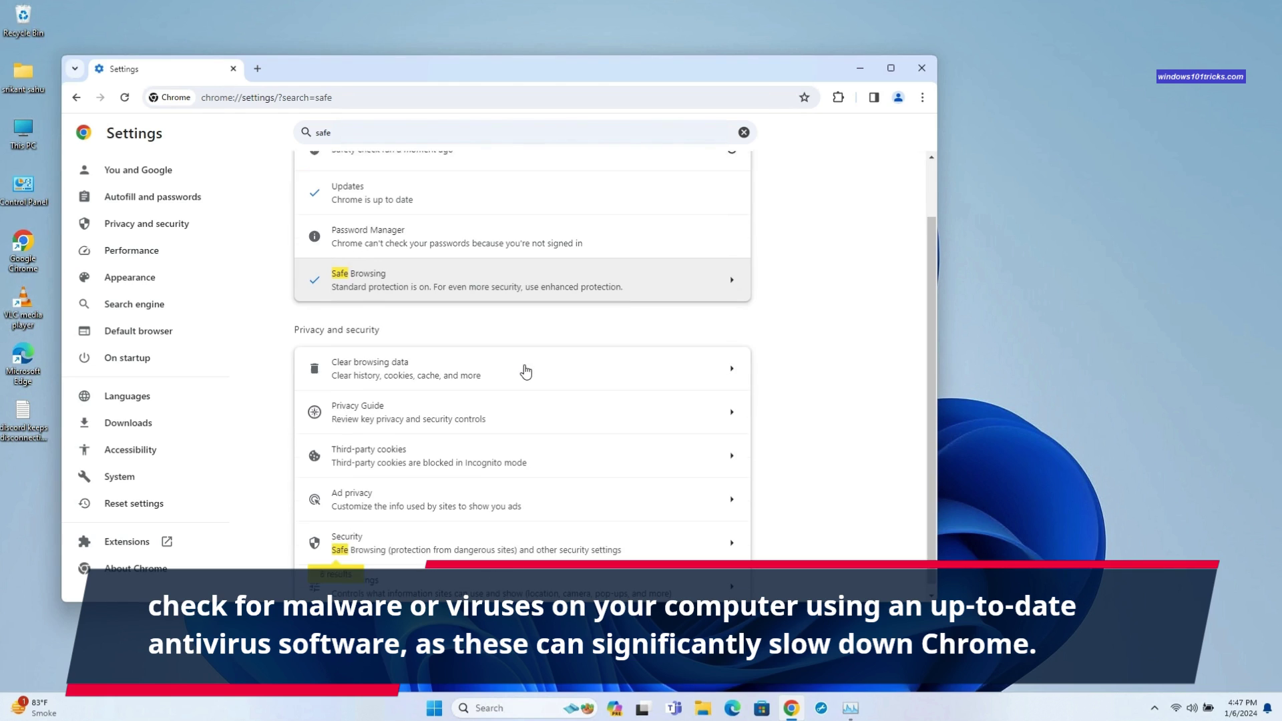
pyautogui.scroll(1, 805, 364)
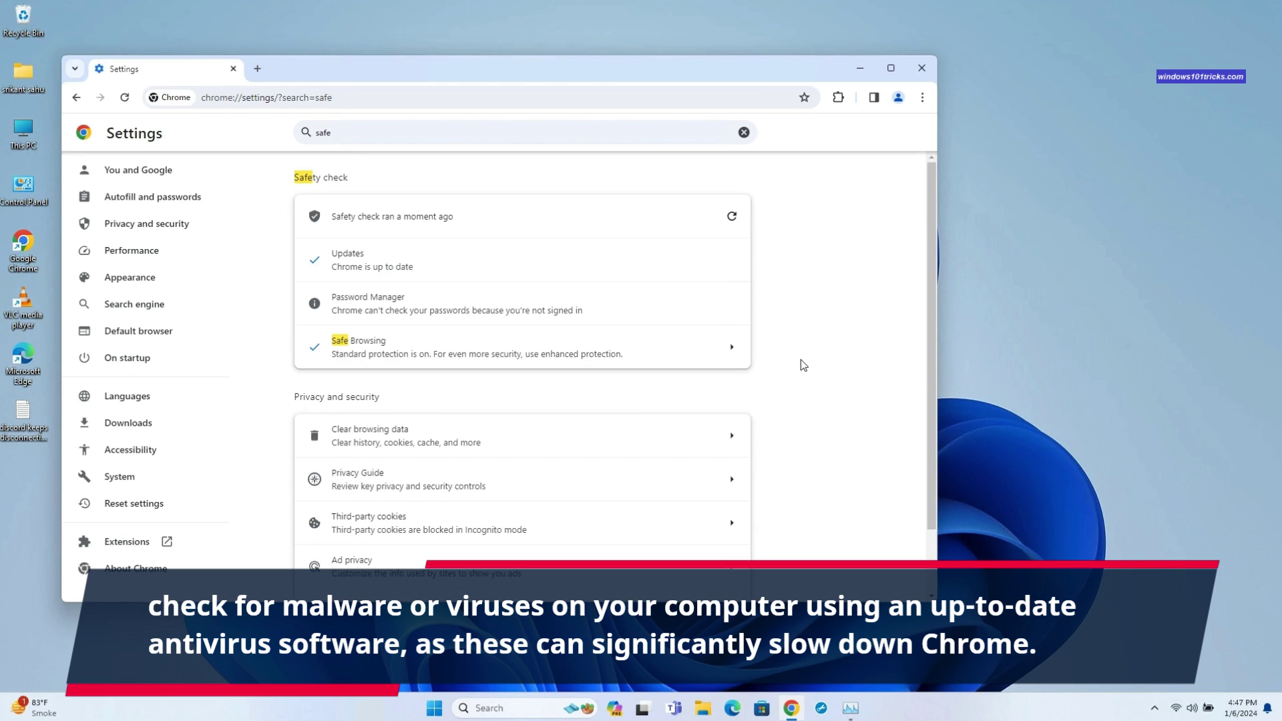
# - Minimize Chrome and search Windows for 'windows' to find Windows Security
pyautogui.click(861, 68)
pyautogui.click(516, 710)
pyautogui.write('windows')
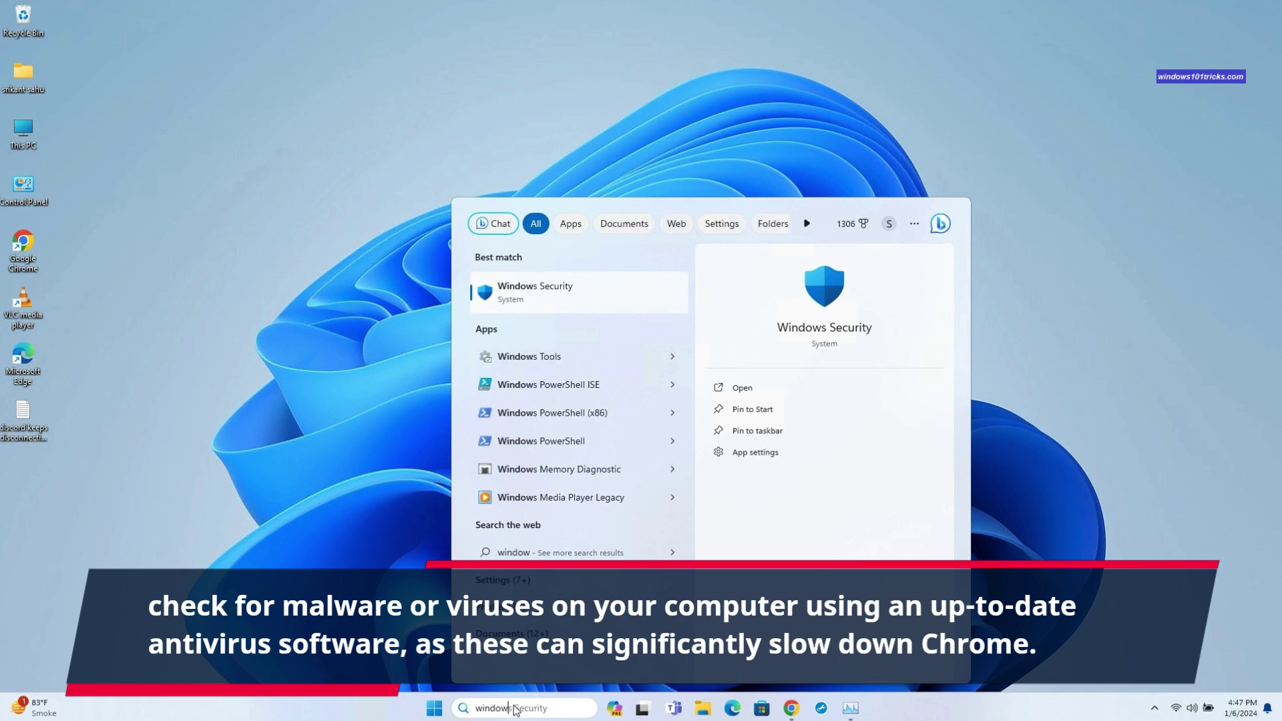
# - Run a Quick scan from Windows Security's Virus & threat protection, finding 0 threats
pyautogui.click(588, 292)
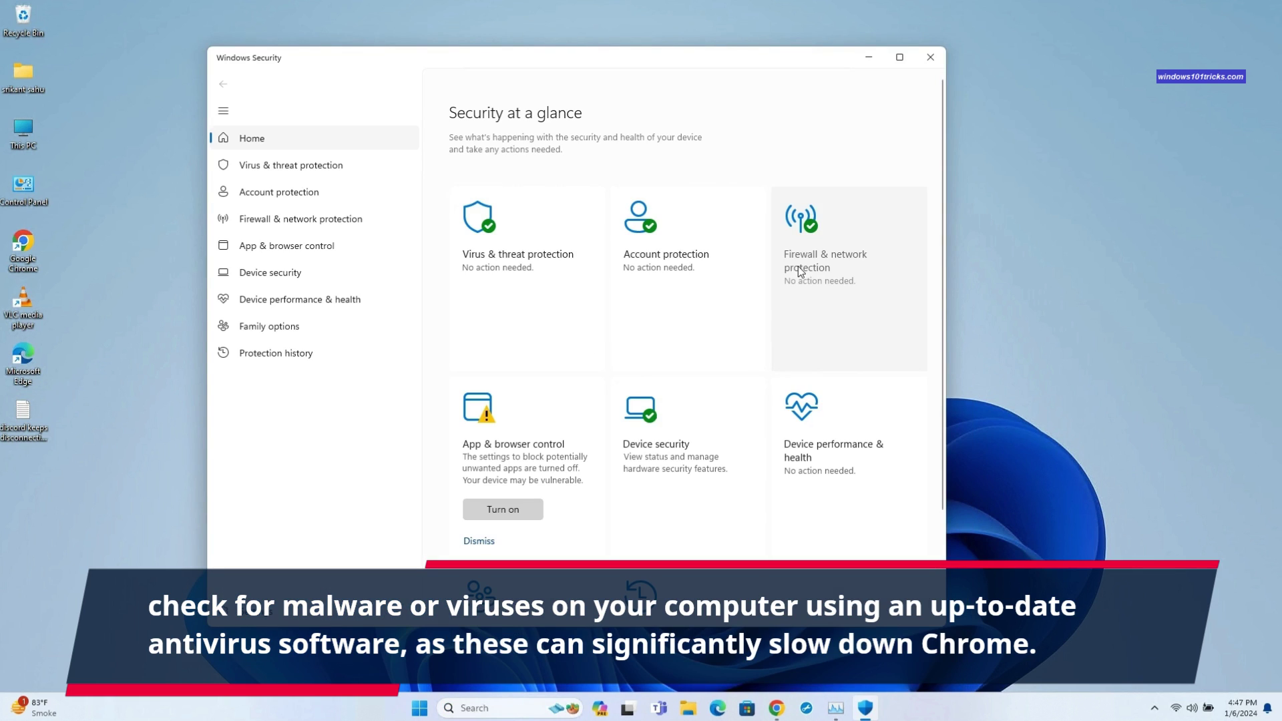
pyautogui.click(511, 264)
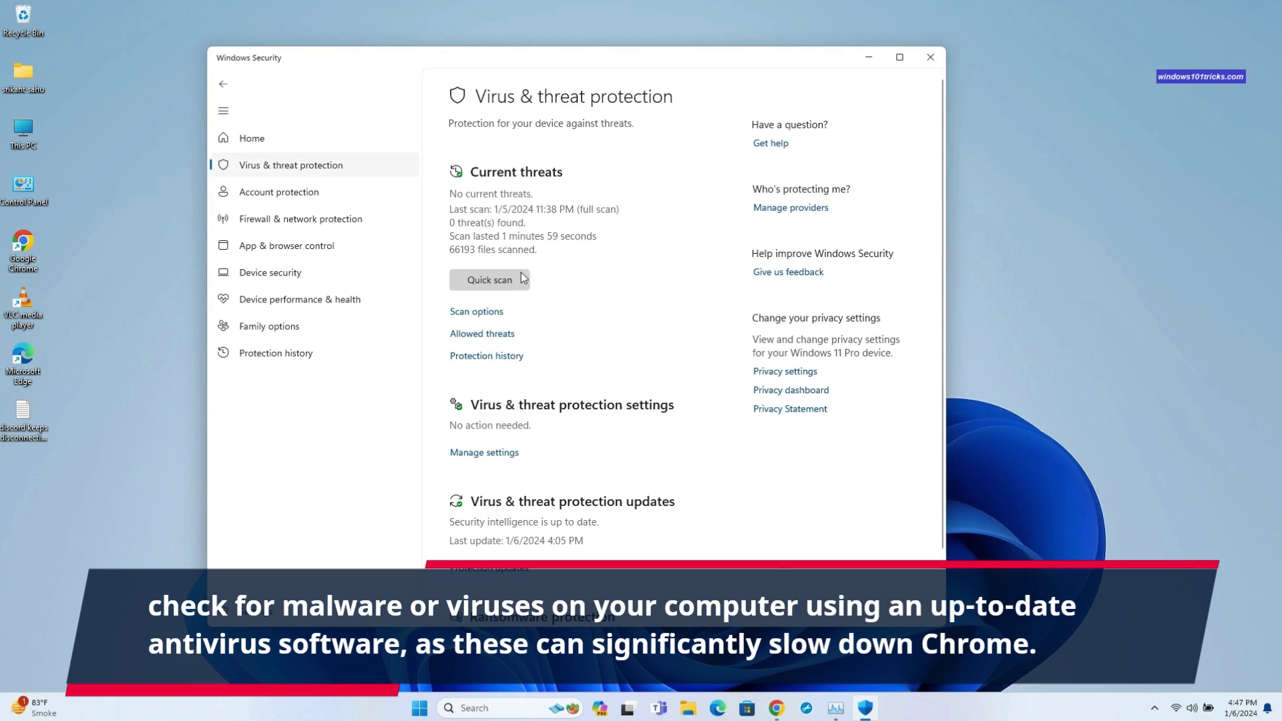
pyautogui.click(477, 311)
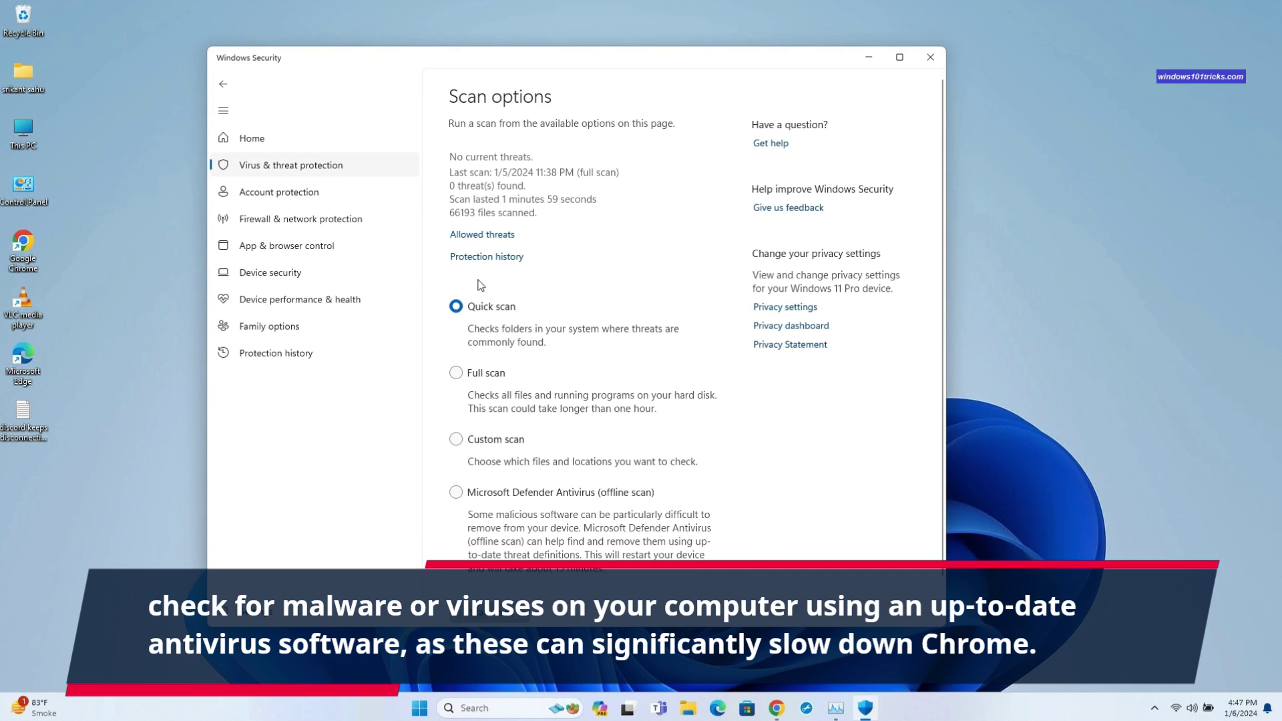
pyautogui.click(459, 375)
pyautogui.click(456, 307)
pyautogui.click(490, 613)
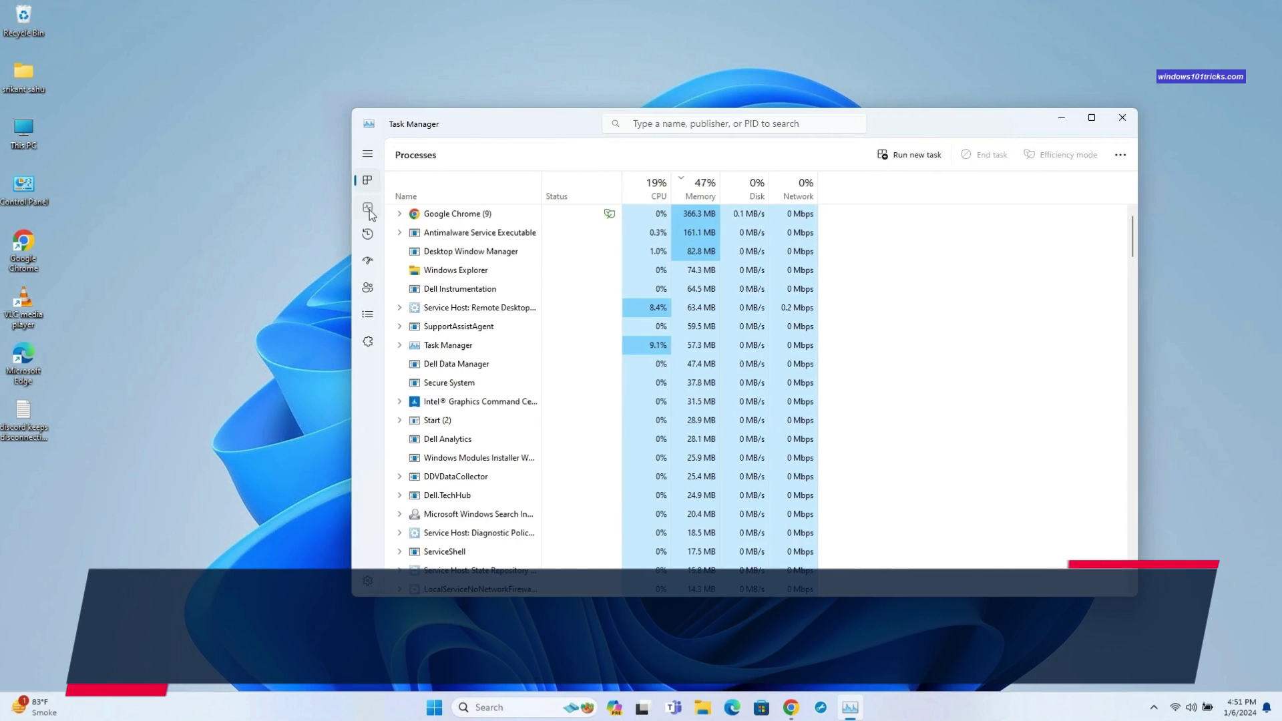
# - Review Memory (5.5 of 11.8 GB), CPU and Wi-Fi Direct graphs, then return to Processes
pyautogui.click(369, 210)
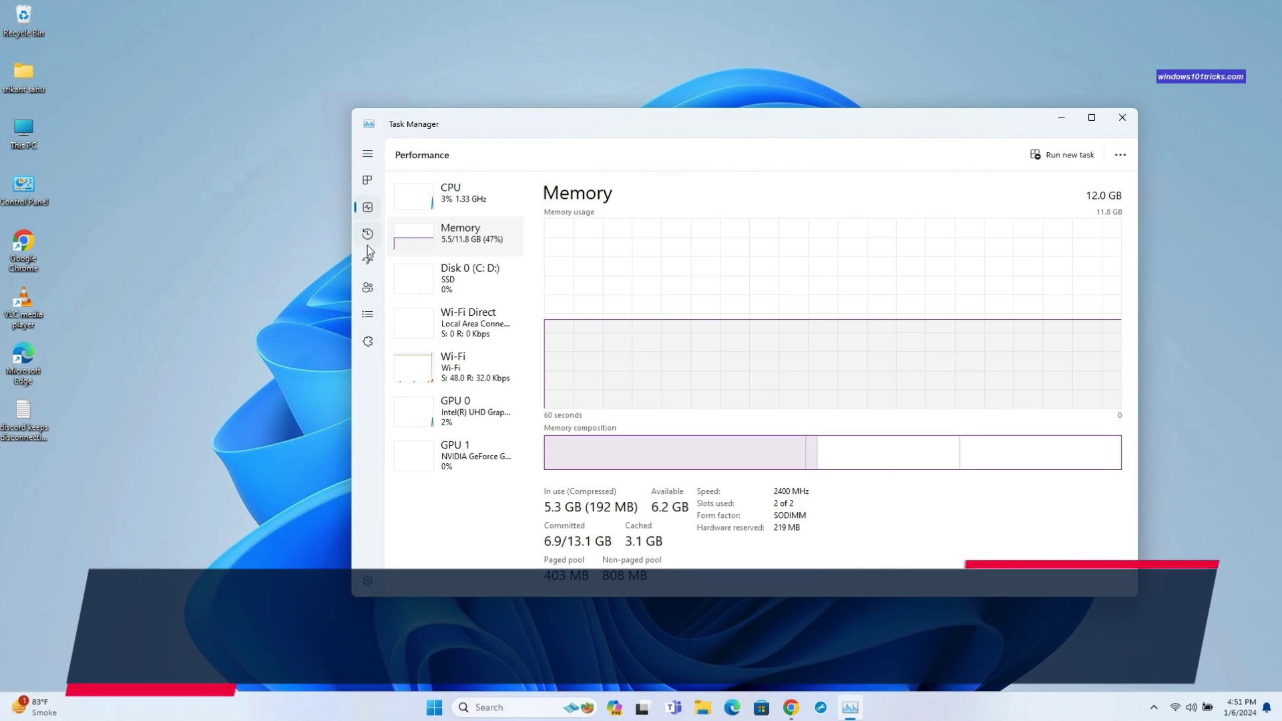
pyautogui.moveTo(1139, 322); pyautogui.dragTo(977, 322)
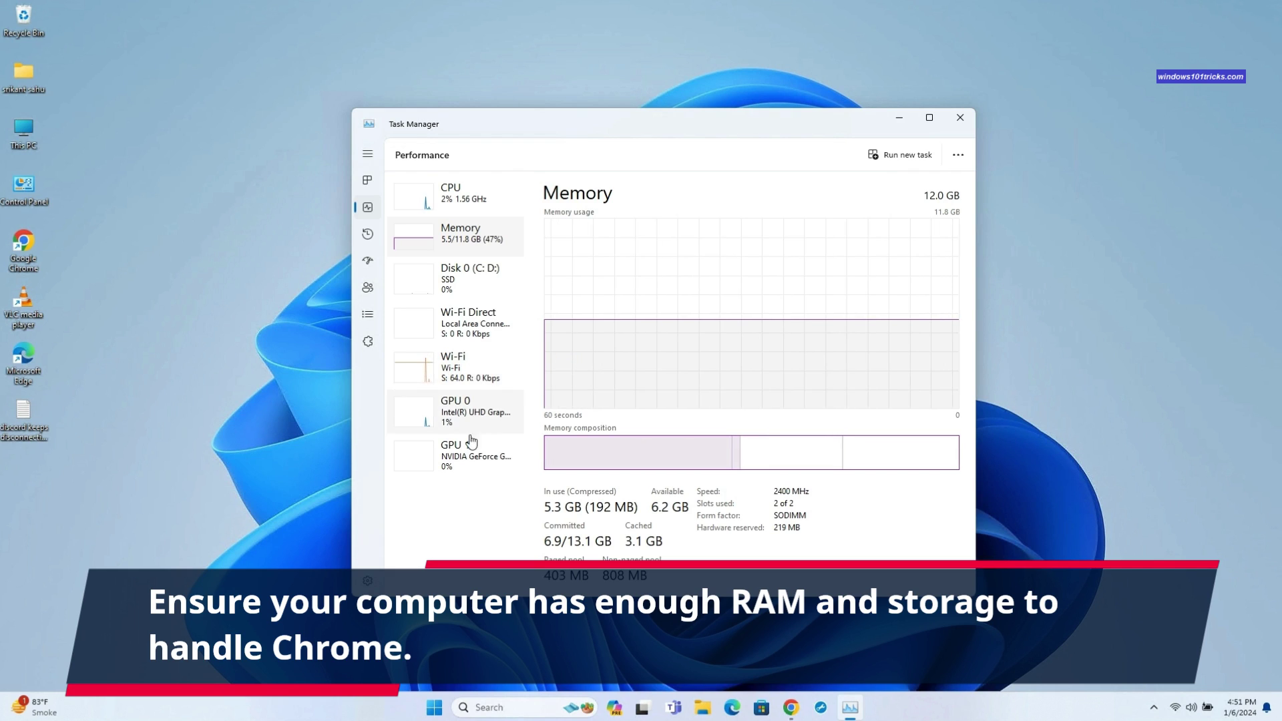
pyautogui.click(424, 195)
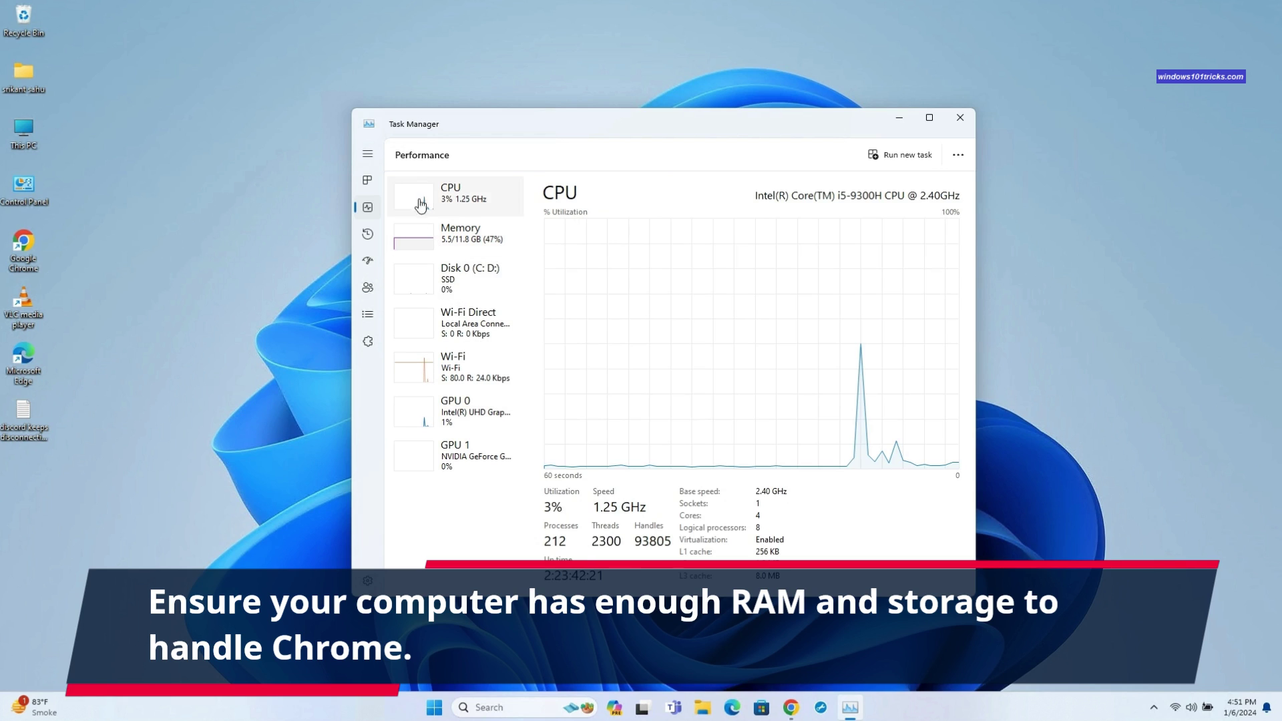
pyautogui.click(421, 322)
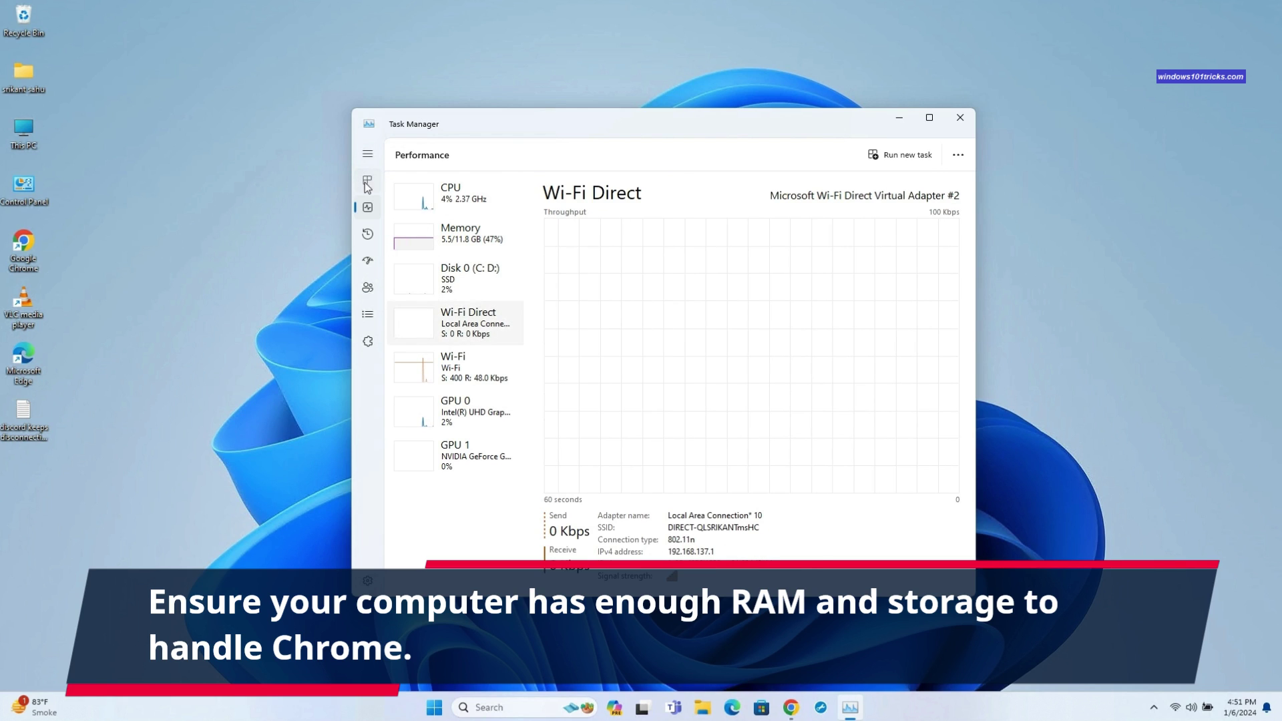
pyautogui.click(367, 185)
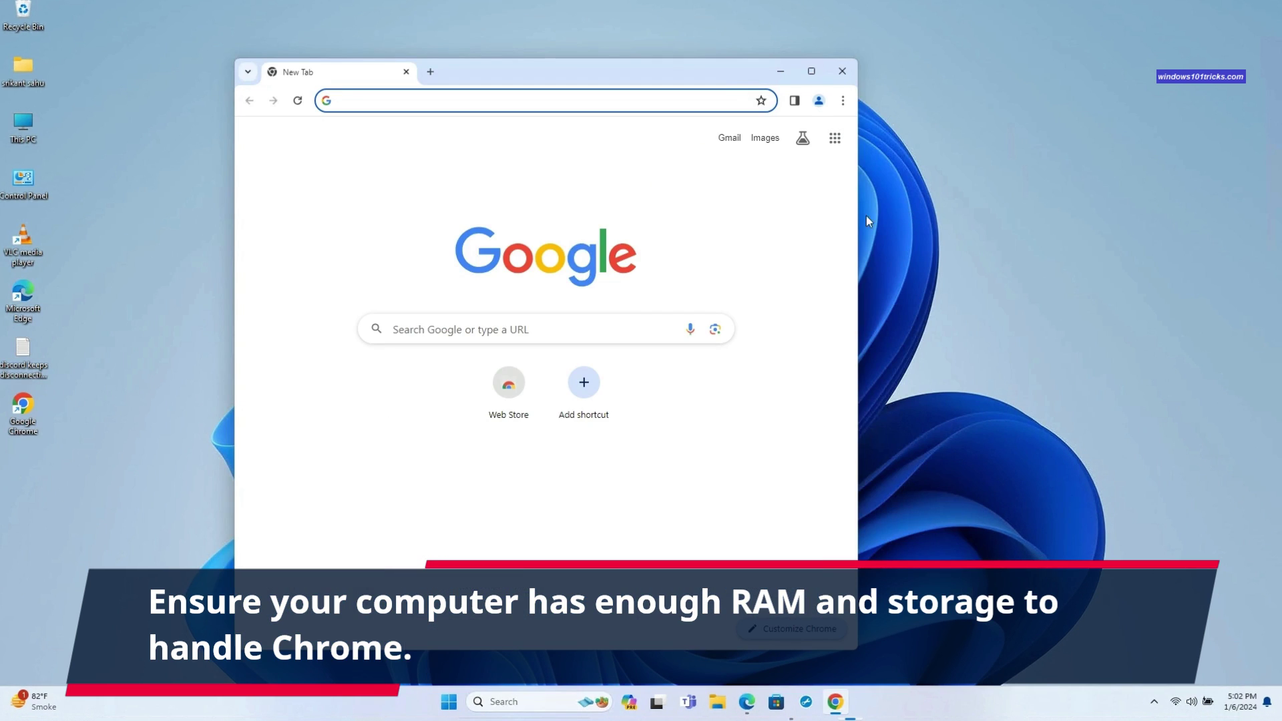
# - Start a continuous ping to google.com from the Run box and arrange it beside Chrome
pyautogui.click(777, 74)
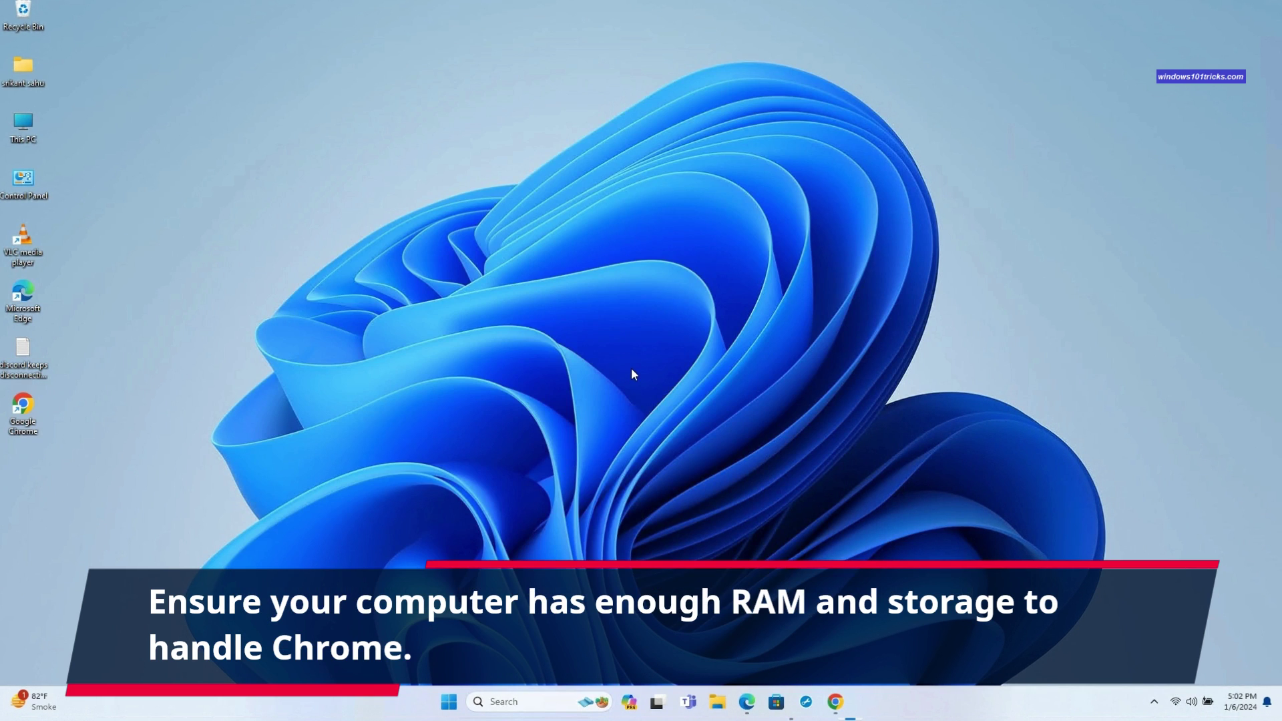
pyautogui.press('super+r')
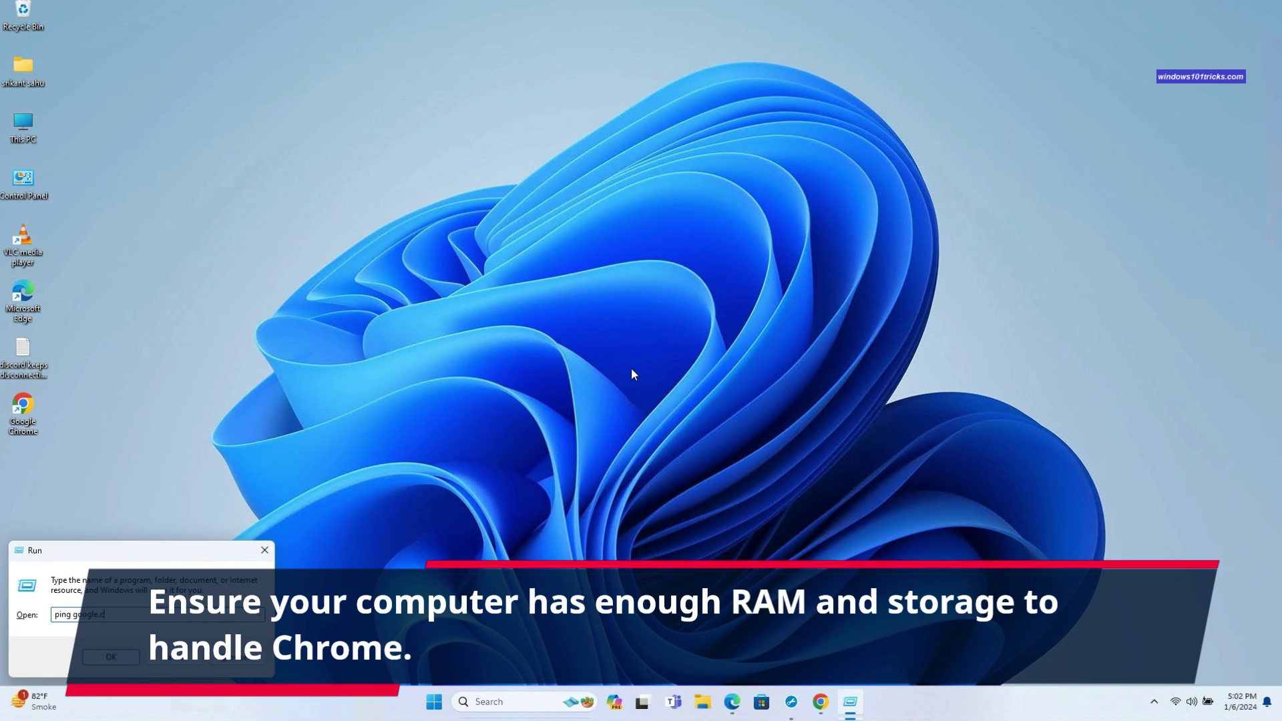
pyautogui.press('Return')
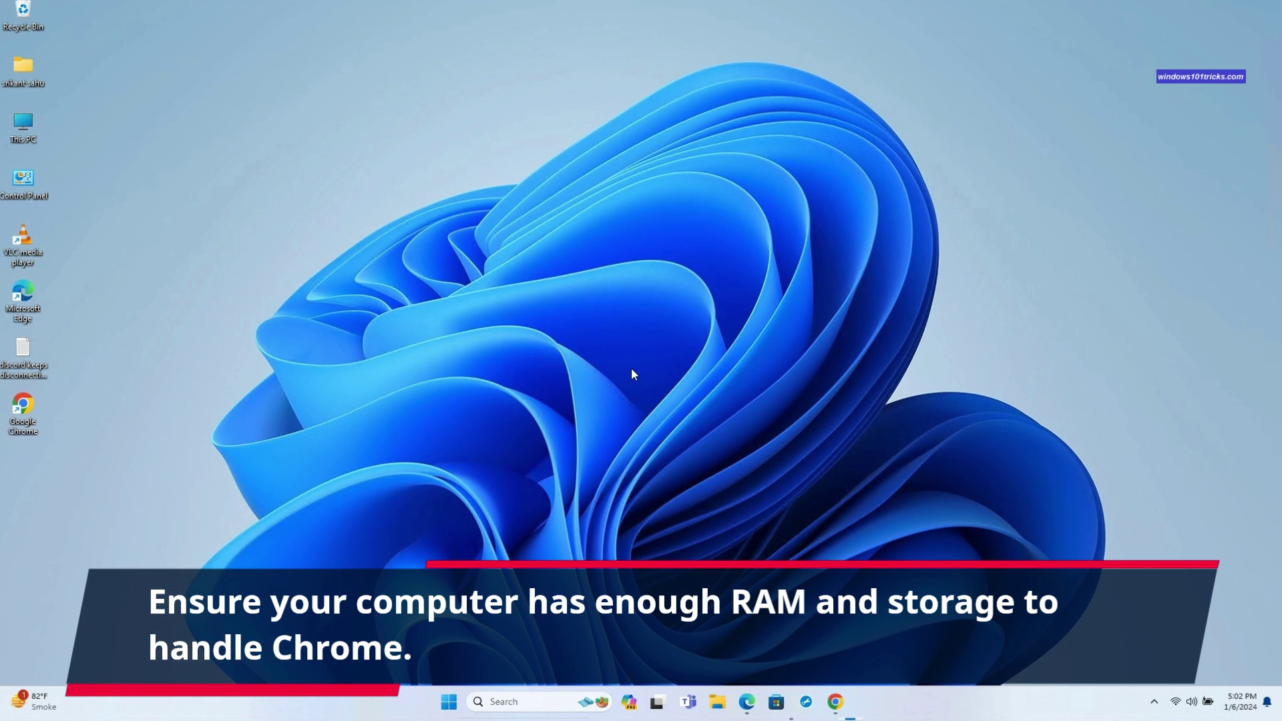
pyautogui.moveTo(506, 131); pyautogui.dragTo(408, 71)
pyautogui.click(821, 702)
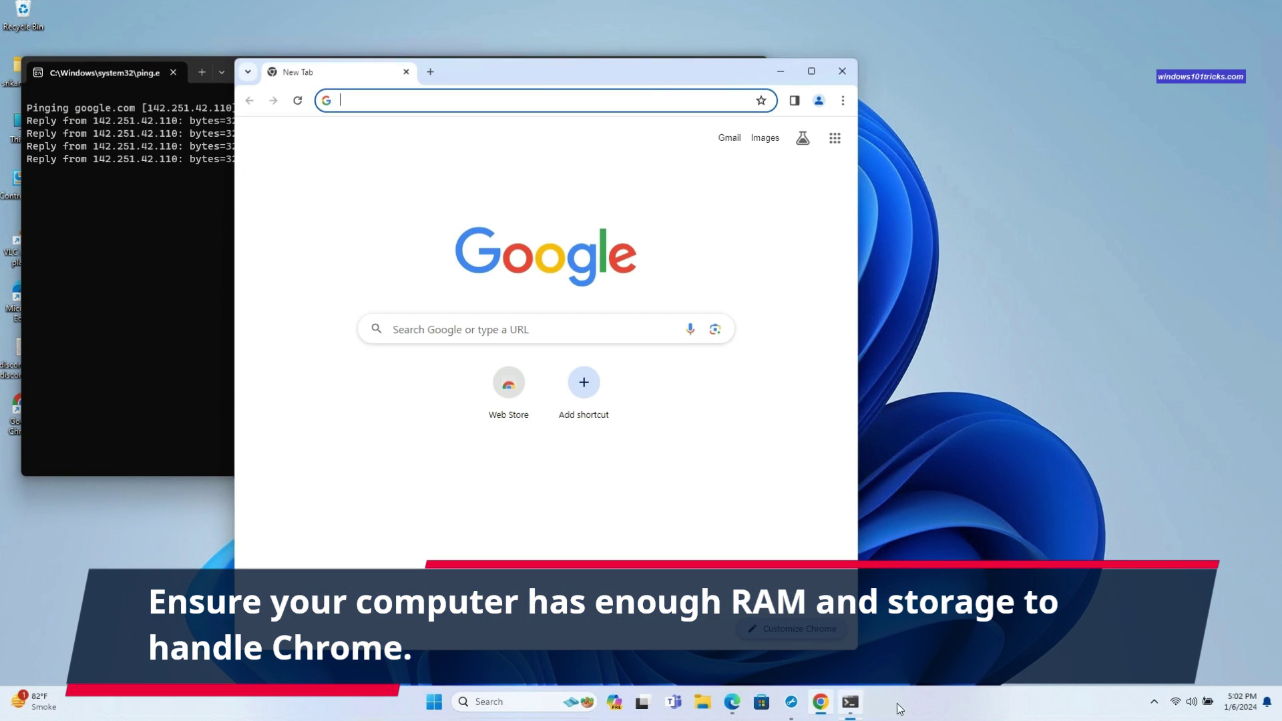
pyautogui.moveTo(575, 65); pyautogui.dragTo(771, 81)
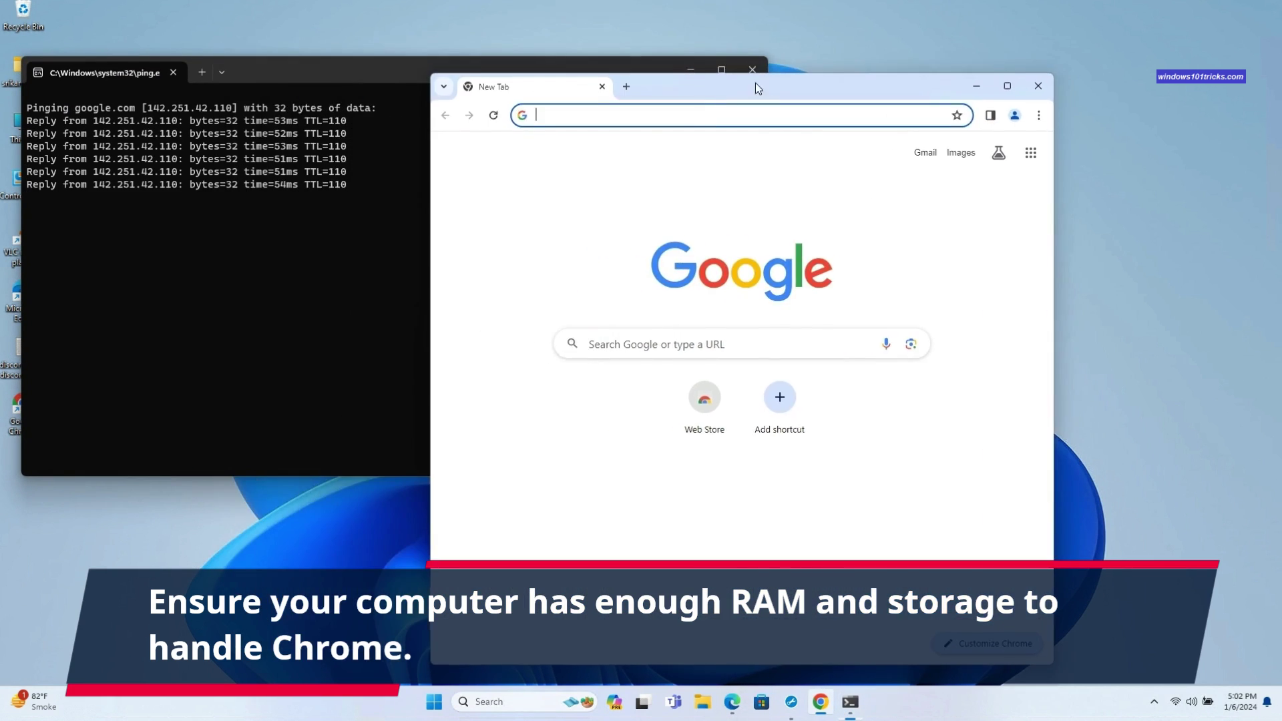
# - Run a Speedtest by Ookla test (about 31.78 Mbps), declining location access and dismissing a notification
pyautogui.click(698, 110)
pyautogui.write('speed test')
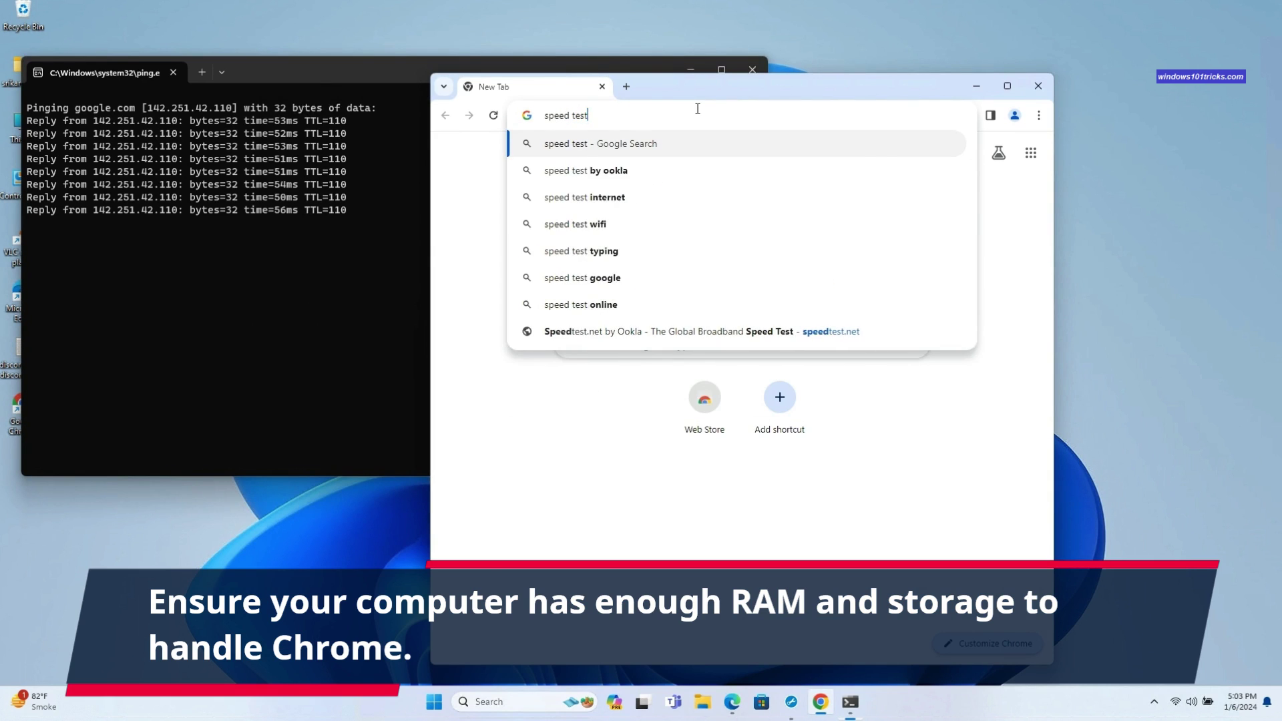
pyautogui.press('Return')
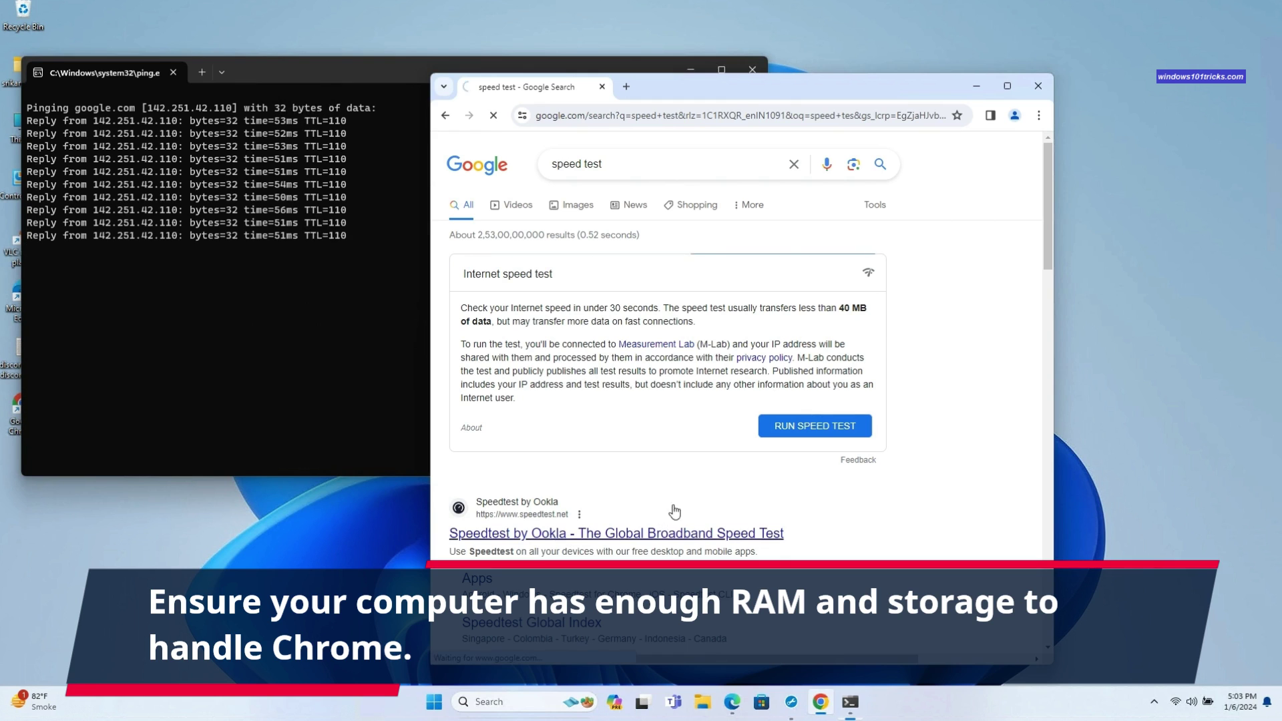
pyautogui.click(671, 533)
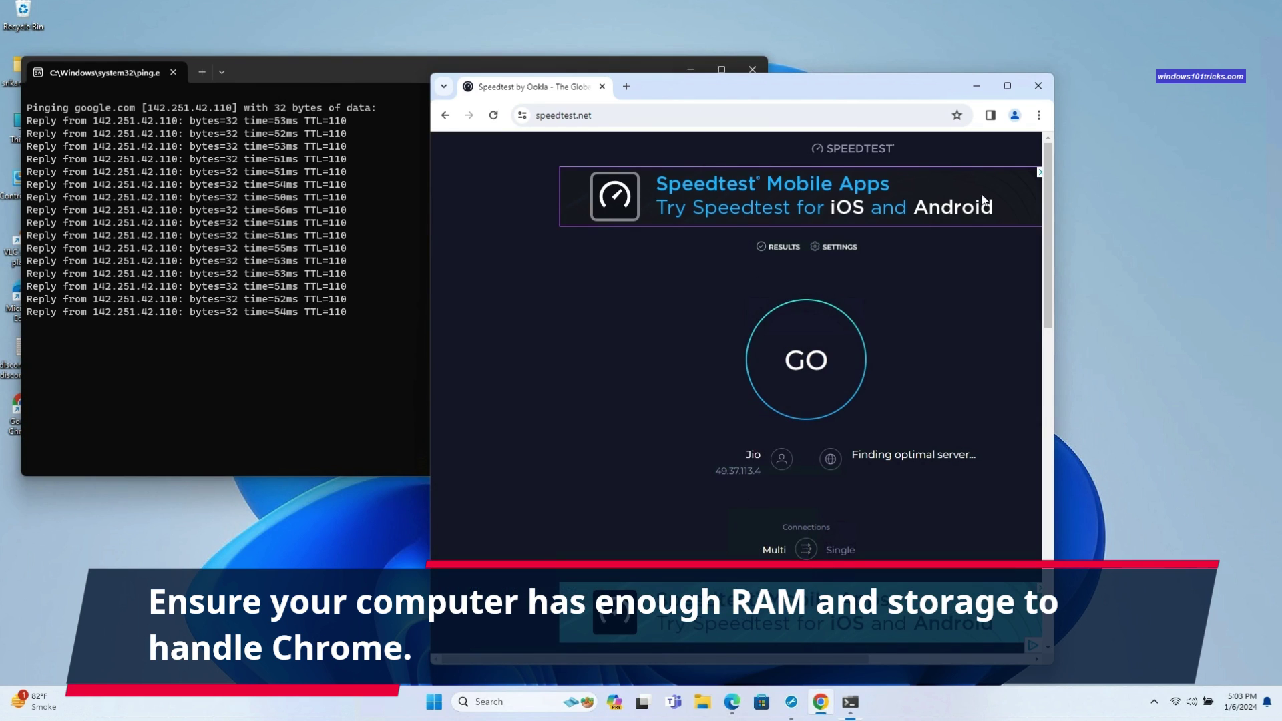
pyautogui.click(808, 364)
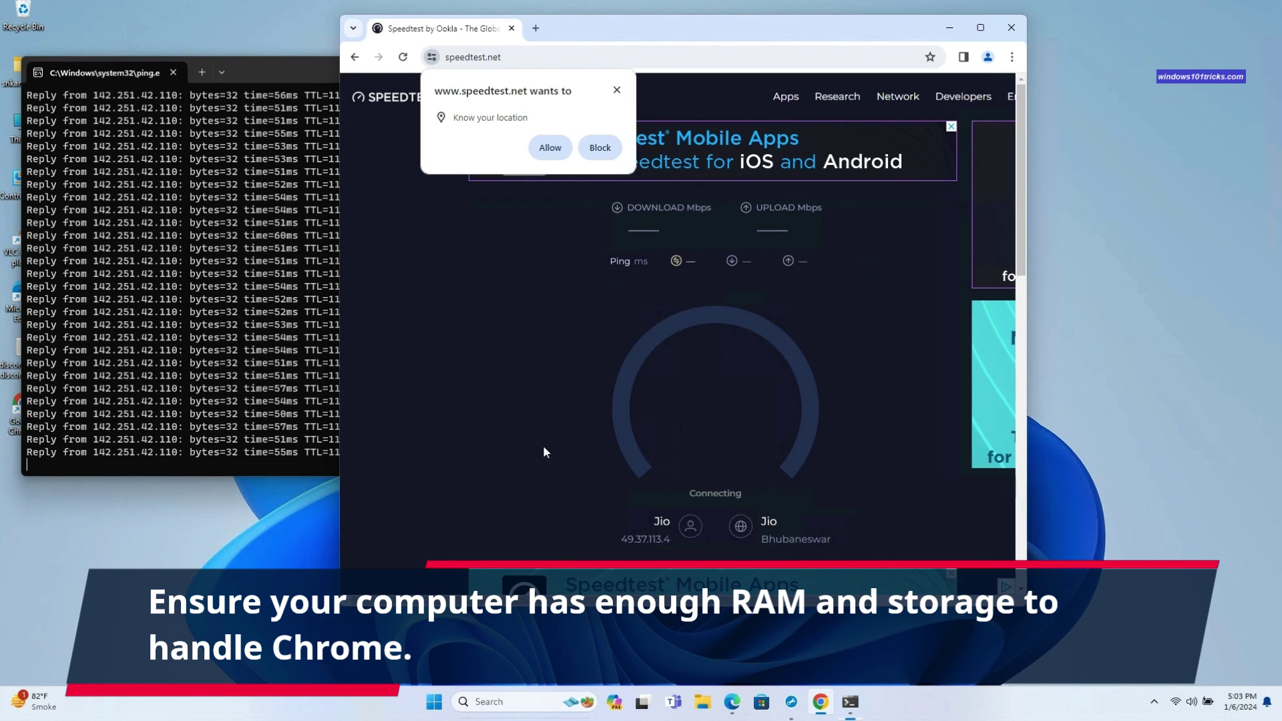
pyautogui.click(600, 148)
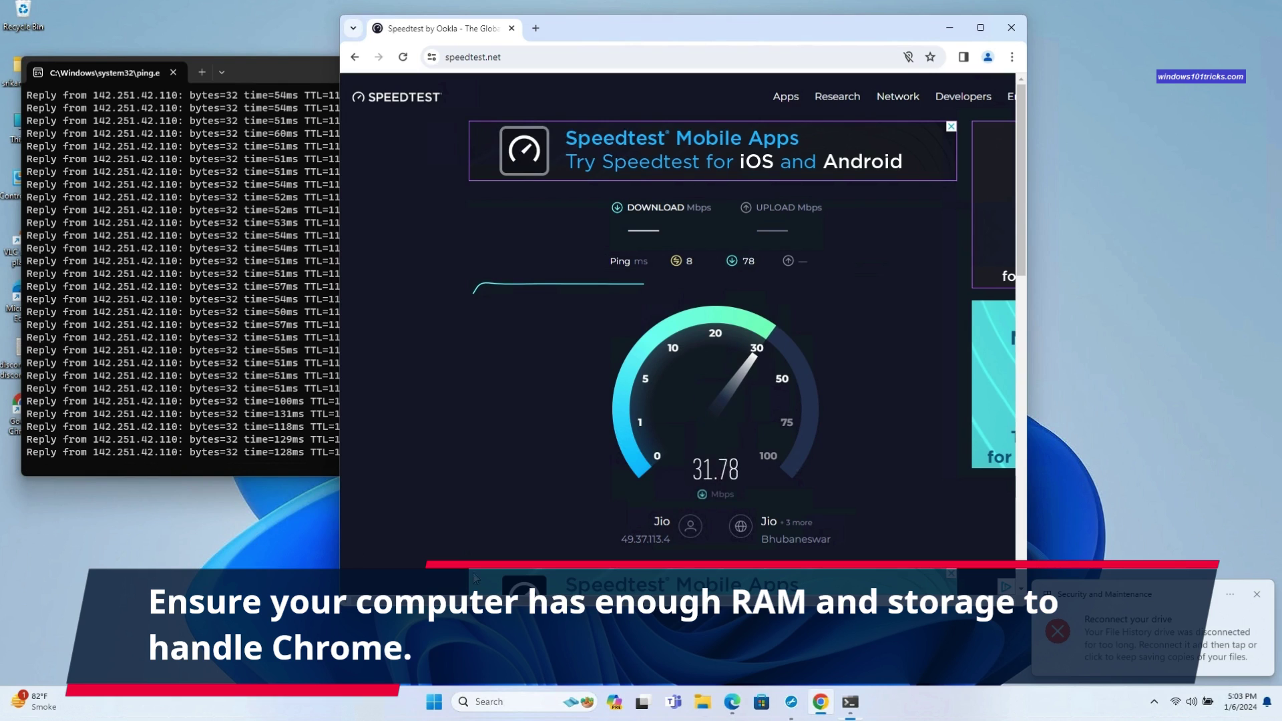
pyautogui.click(1258, 595)
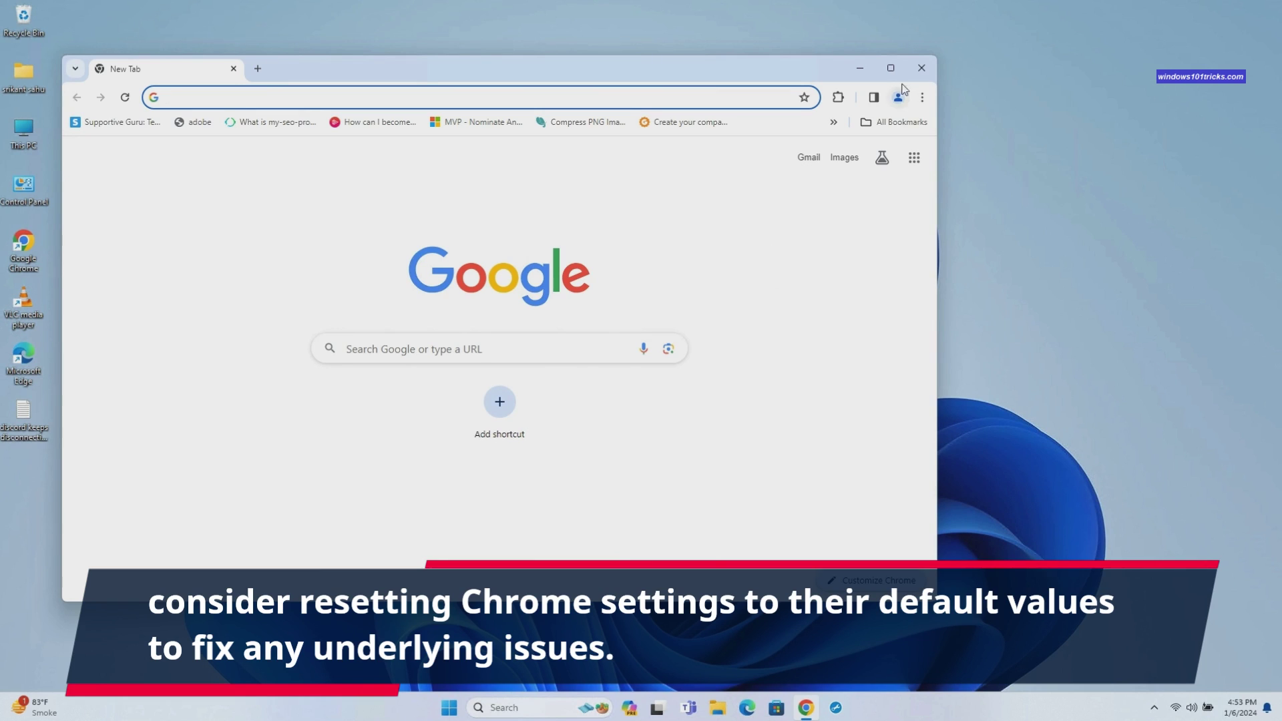
# - Restore Chrome's settings to their original defaults from Settings > Reset settings
pyautogui.click(922, 97)
pyautogui.click(748, 546)
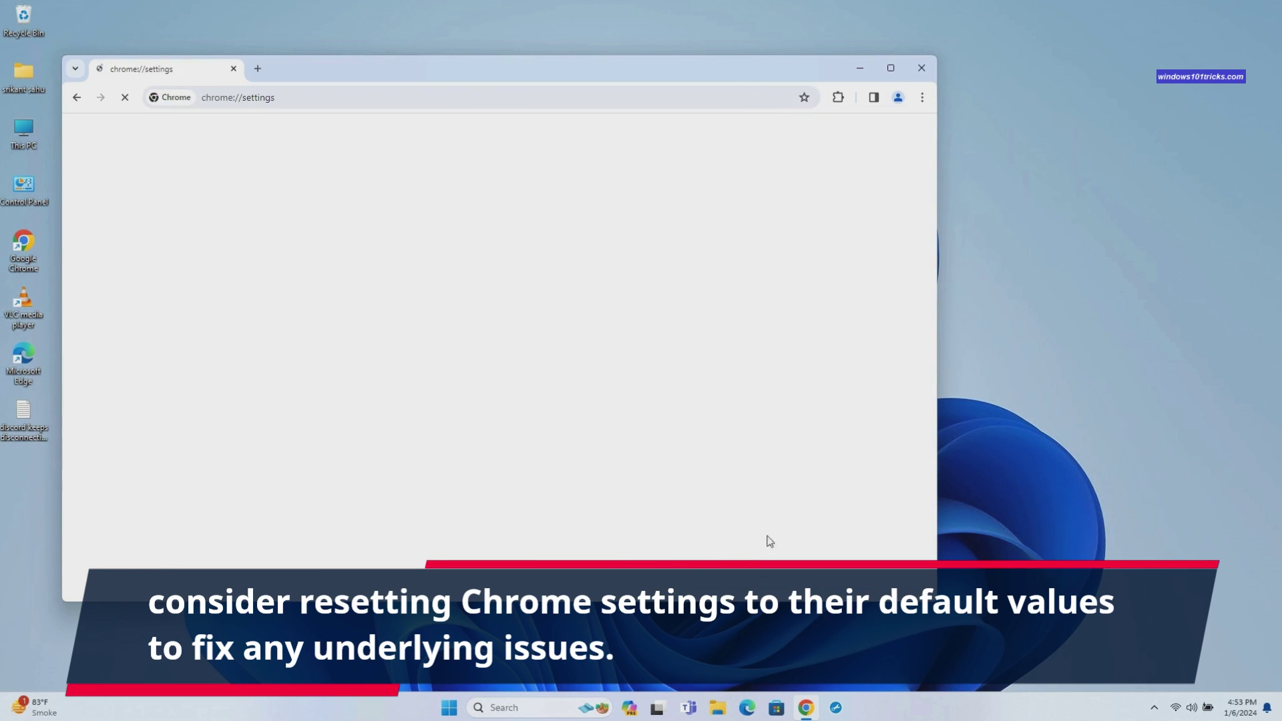
pyautogui.moveTo(296, 76); pyautogui.dragTo(339, 64)
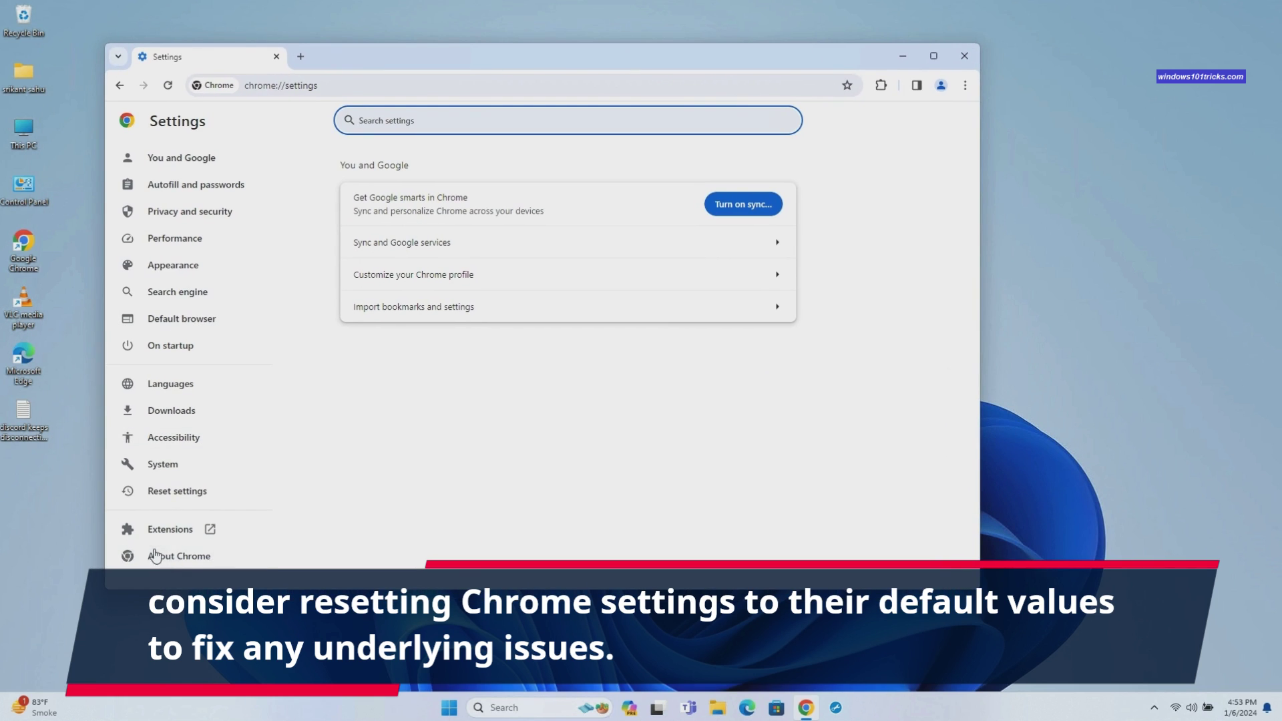
pyautogui.click(176, 498)
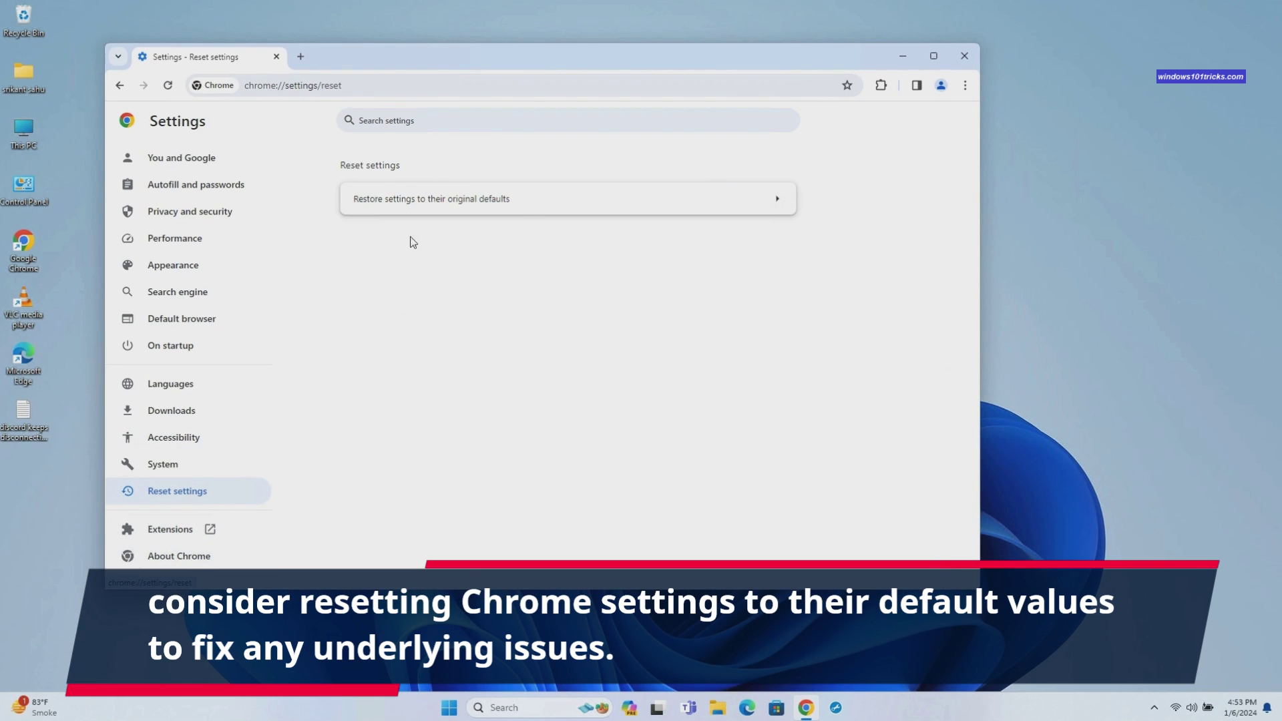
pyautogui.click(567, 199)
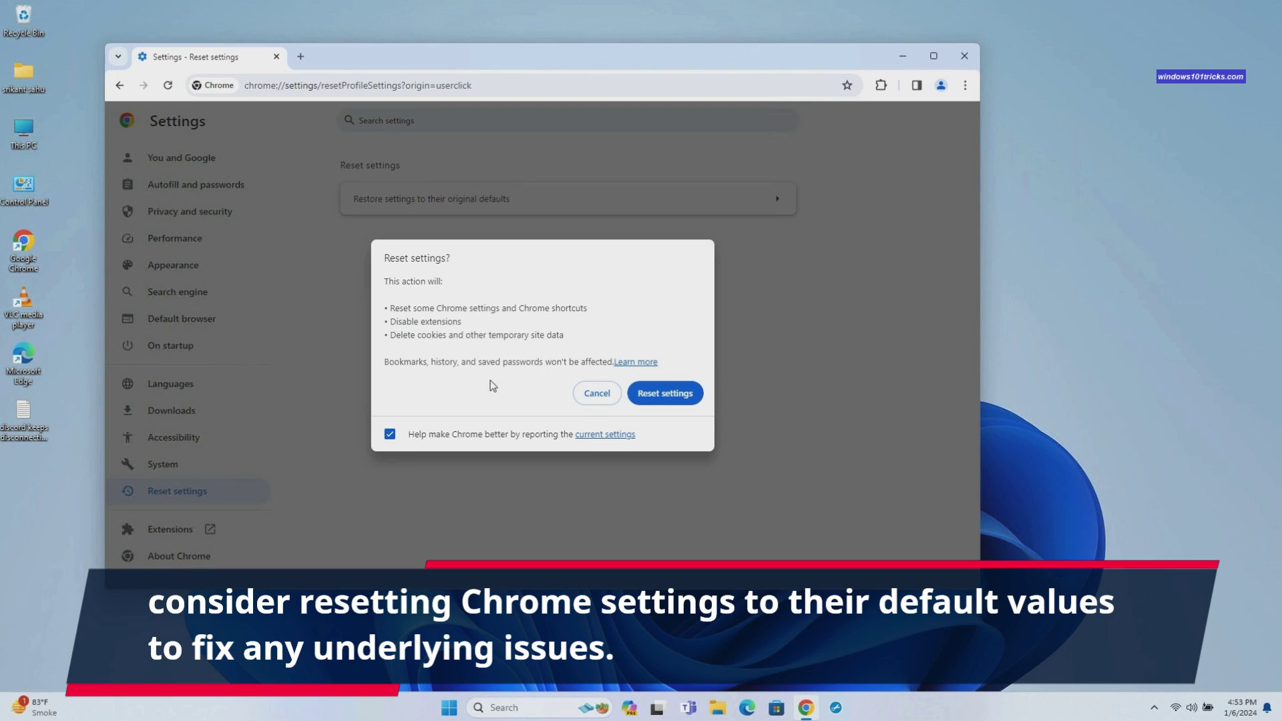
pyautogui.moveTo(385, 309); pyautogui.dragTo(586, 340)
pyautogui.click(667, 394)
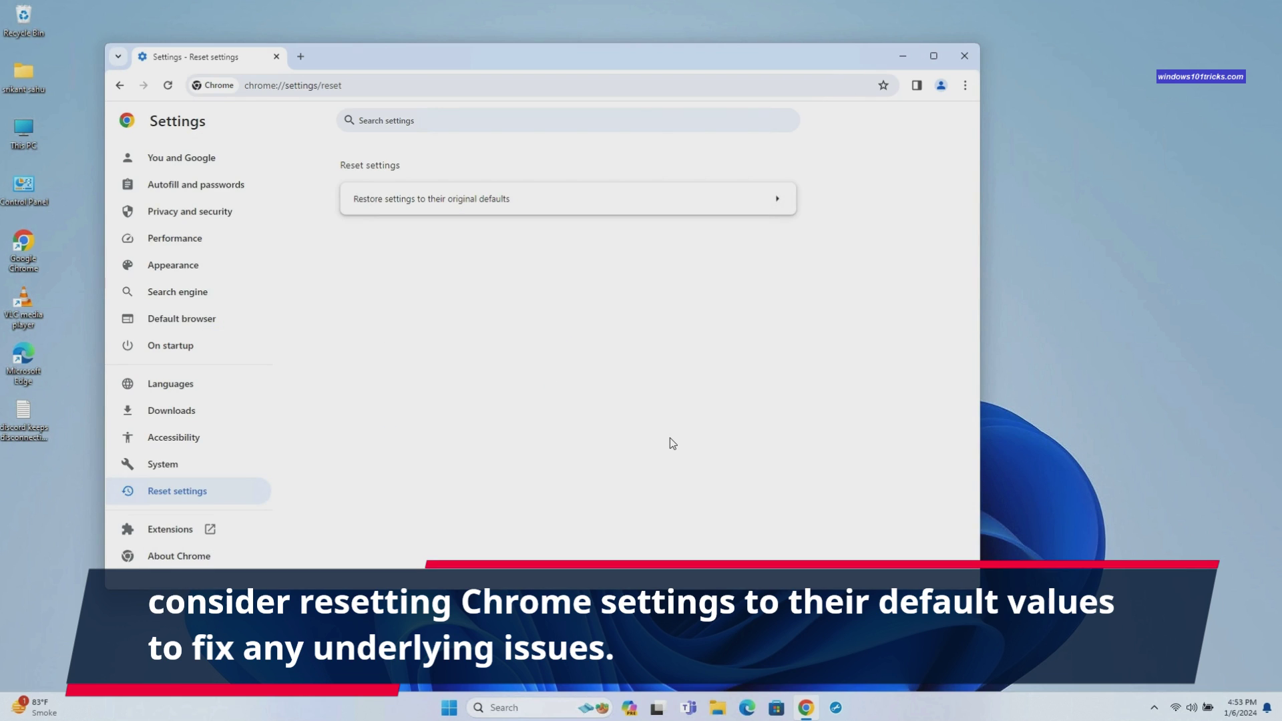
# - Close Chrome and open Windows Settings
pyautogui.click(962, 62)
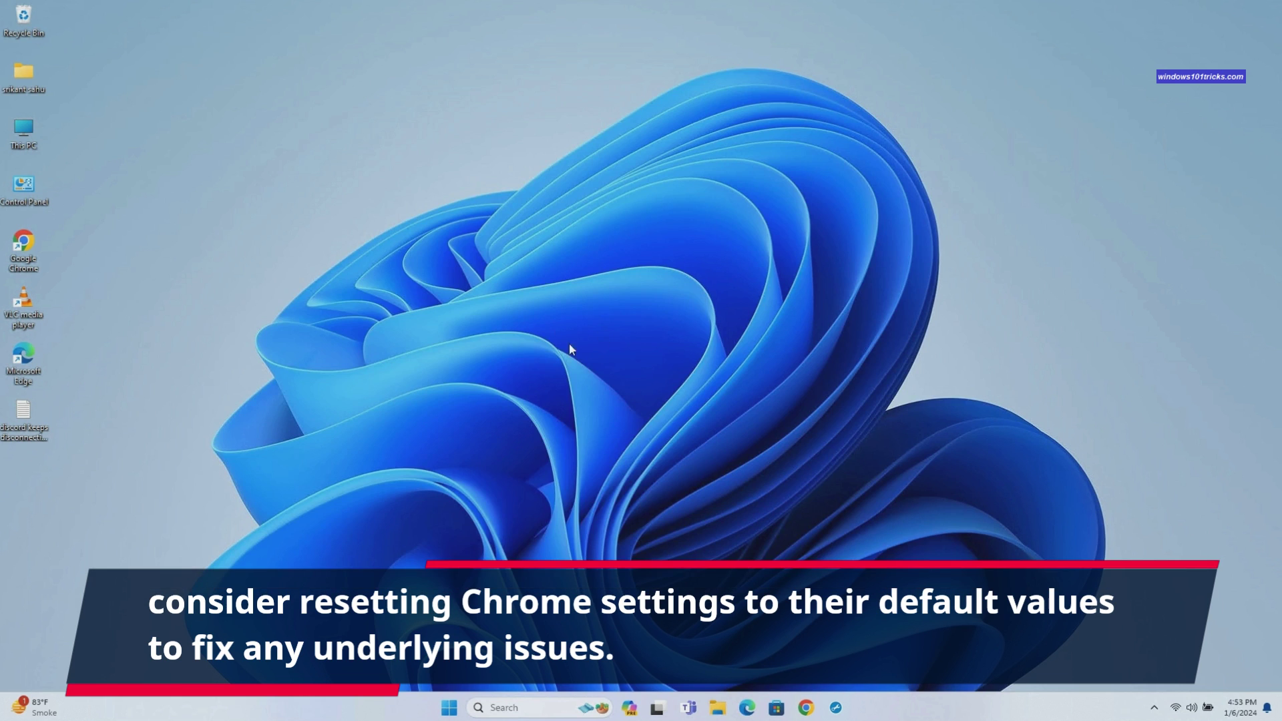
pyautogui.rightClick(553, 328)
pyautogui.click(512, 702)
pyautogui.click(513, 701)
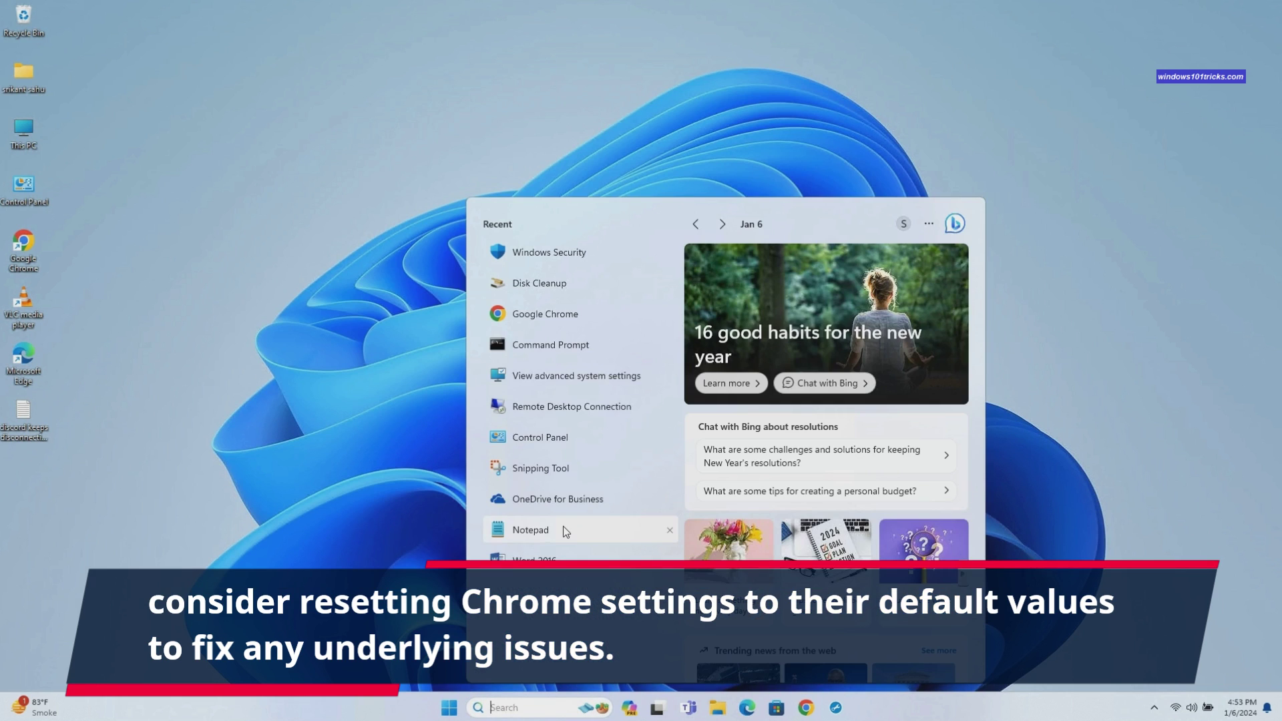
pyautogui.click(537, 318)
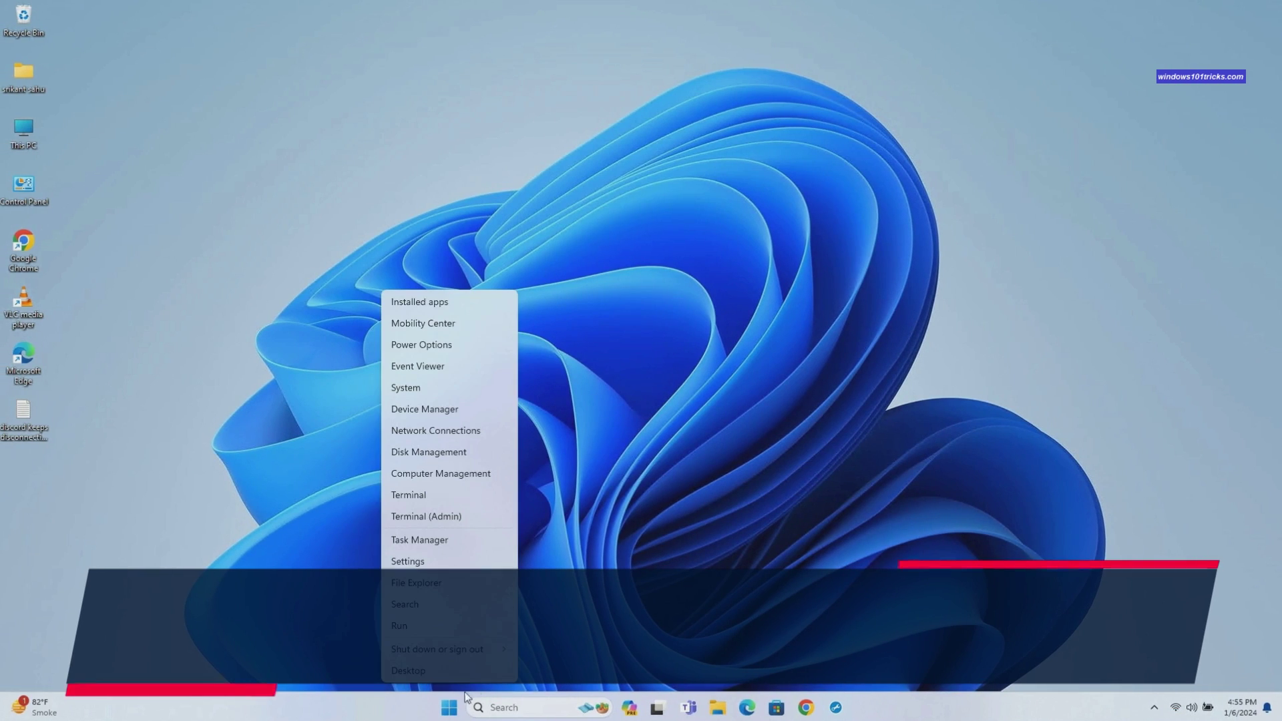
pyautogui.press('super+x')
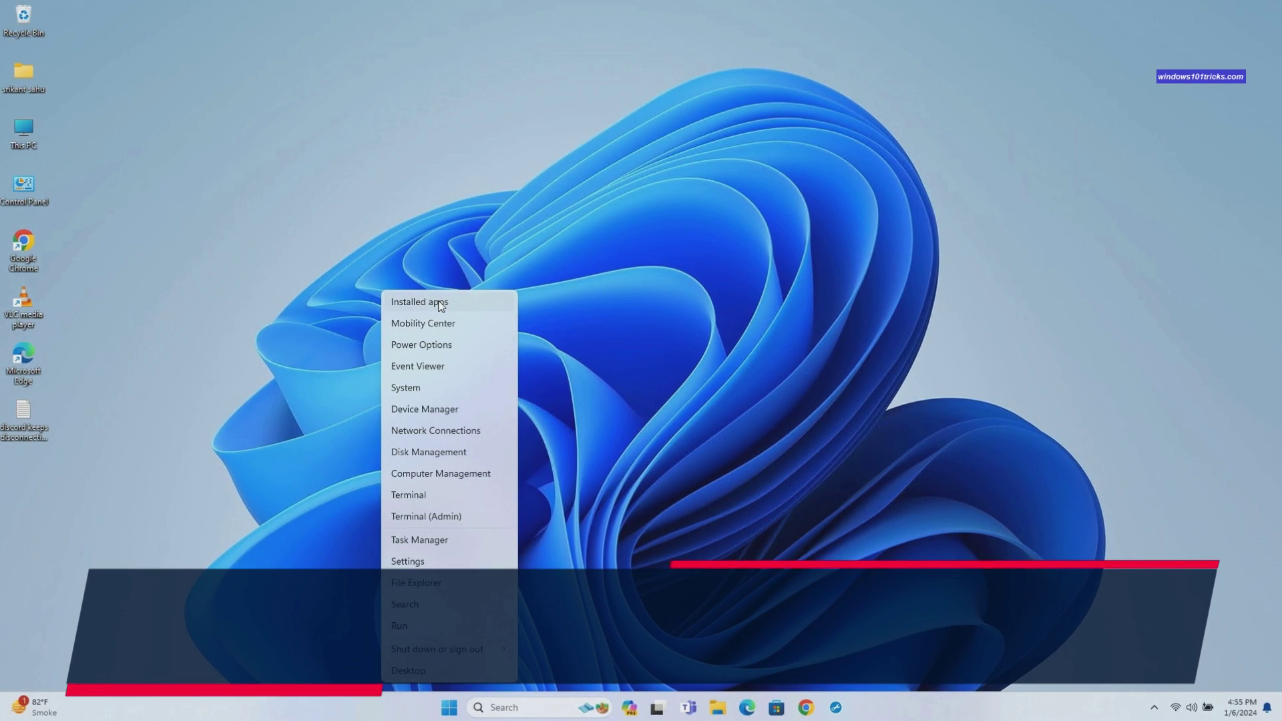
pyautogui.click(450, 707)
pyautogui.click(449, 707)
pyautogui.click(804, 311)
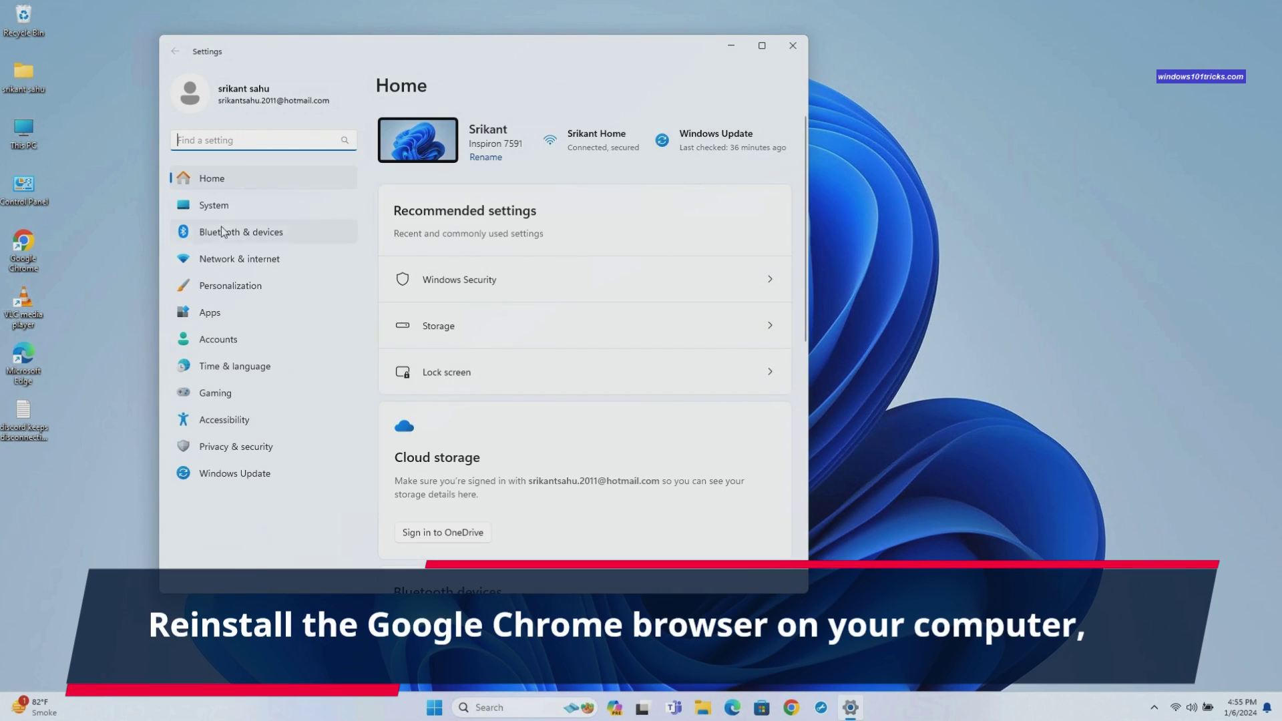
# - Uninstall Google Chrome from Apps > Installed apps, also deleting its browsing data
pyautogui.click(214, 314)
pyautogui.click(461, 143)
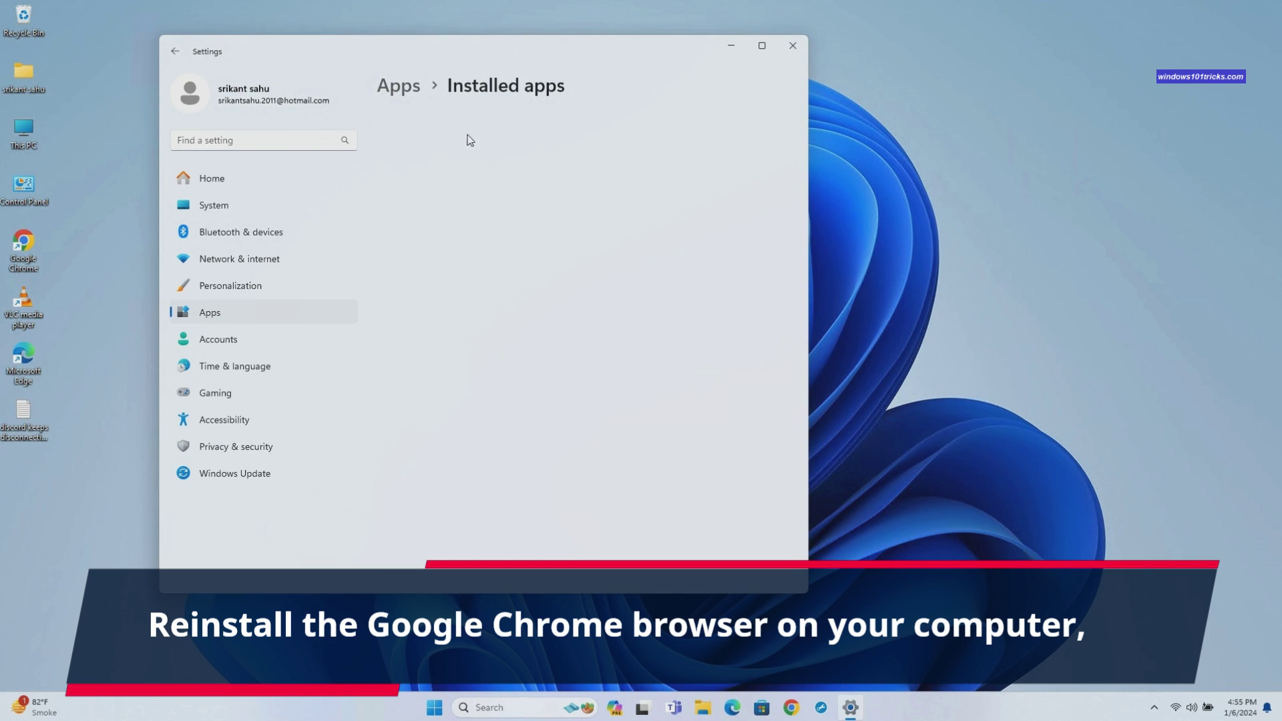
pyautogui.click(762, 47)
pyautogui.click(1054, 507)
pyautogui.click(946, 530)
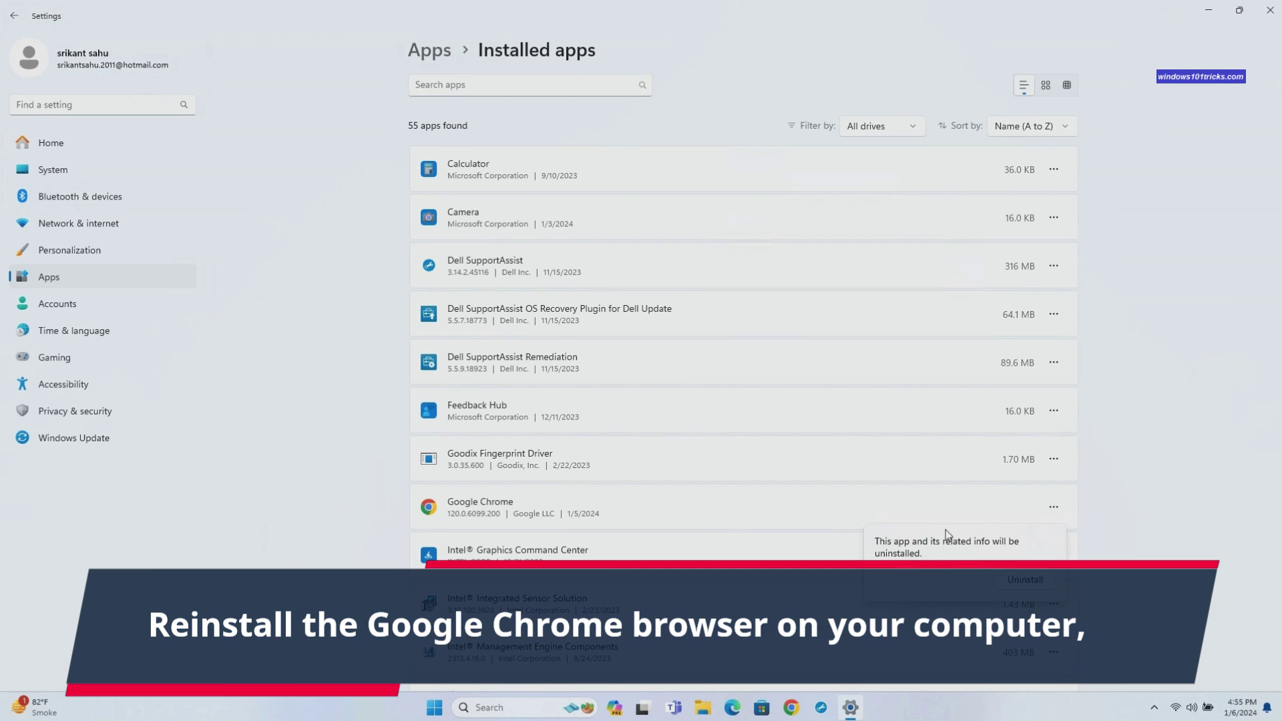
pyautogui.click(1028, 581)
pyautogui.click(581, 471)
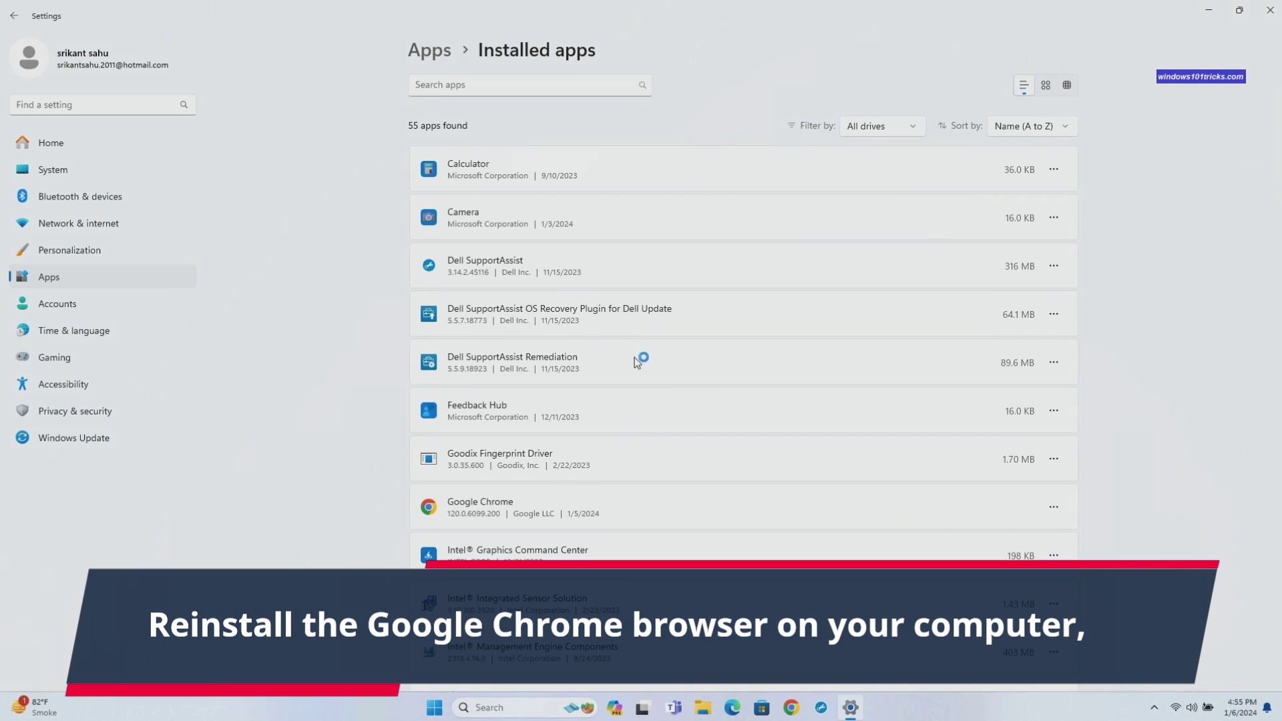
pyautogui.click(554, 344)
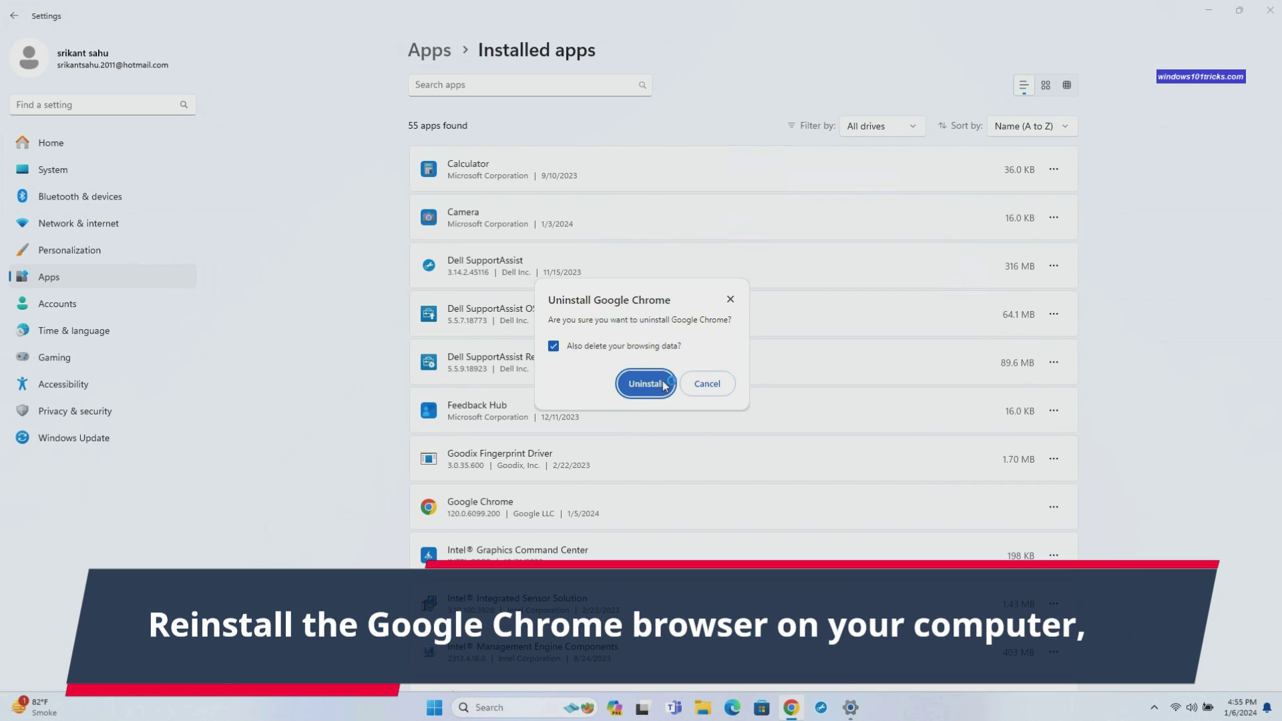
pyautogui.click(658, 385)
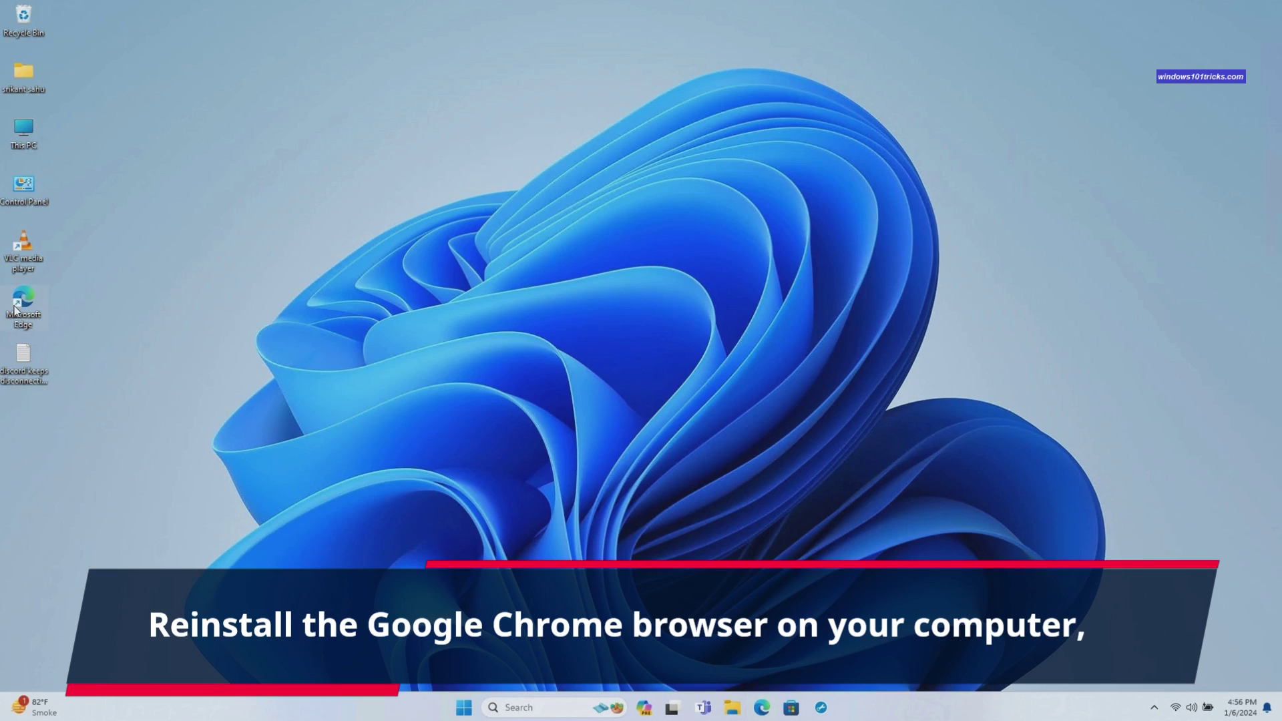
# - Launch Microsoft Edge and search the web for 'chrome download'
pyautogui.doubleClick(15, 309)
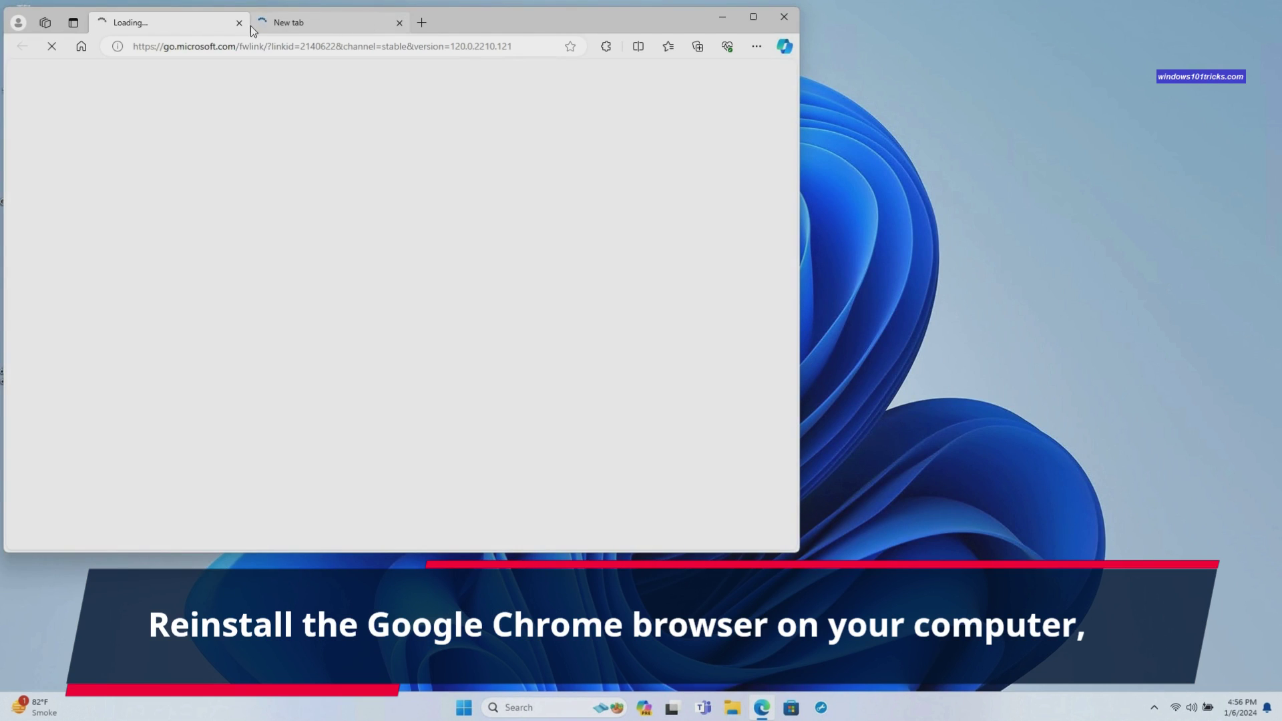
pyautogui.click(239, 23)
pyautogui.click(239, 46)
pyautogui.write('chrome dow')
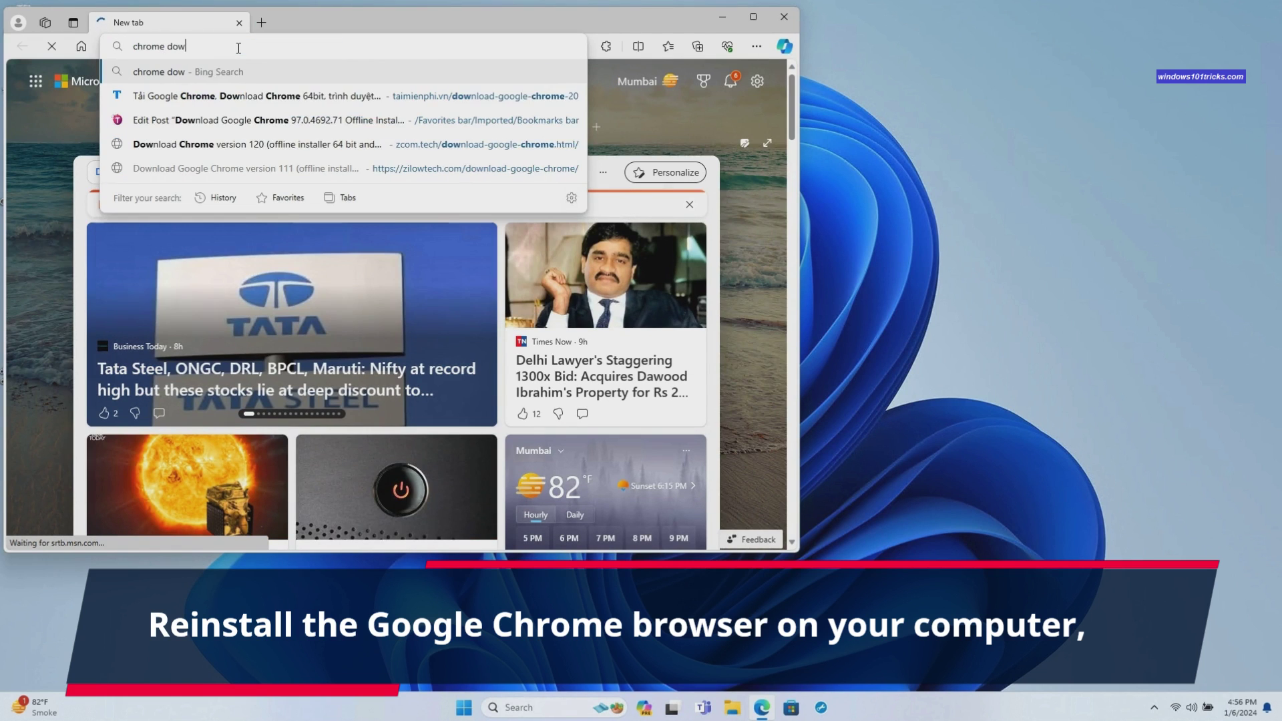
pyautogui.write('nload')
pyautogui.press('Return')
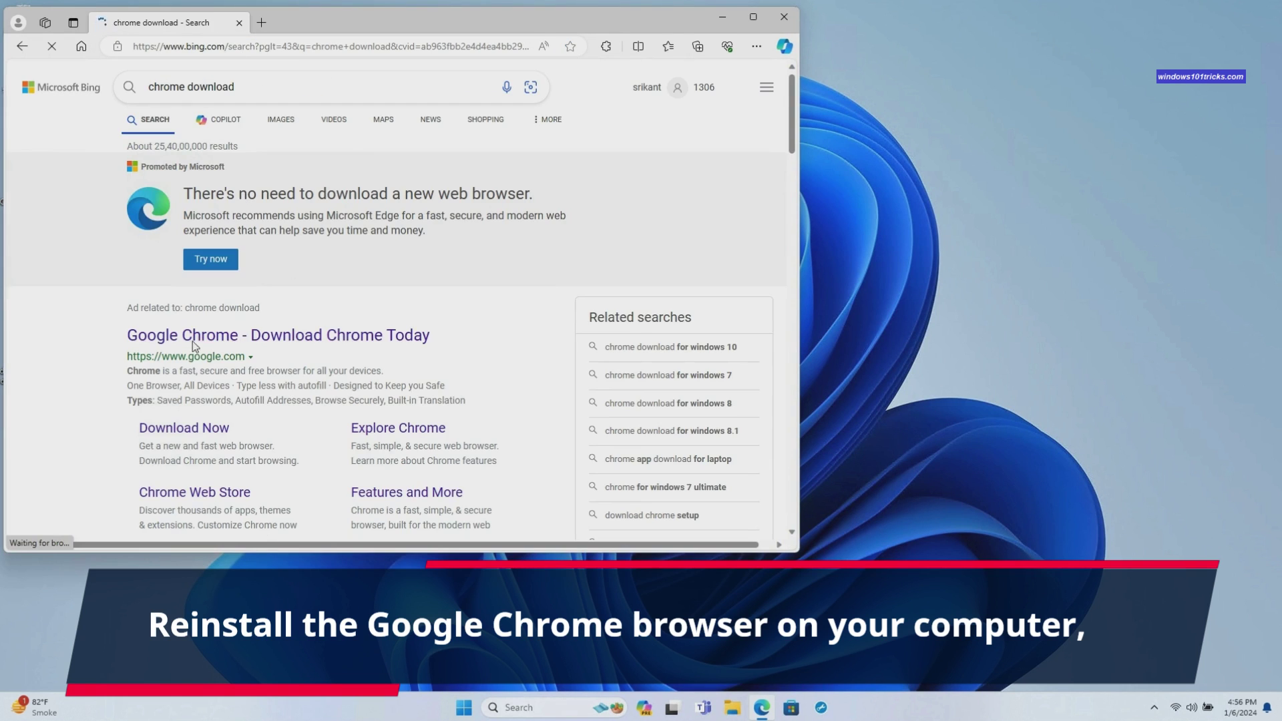
# - Download ChromeSetup.exe from Google's Chrome page and run it
pyautogui.click(193, 345)
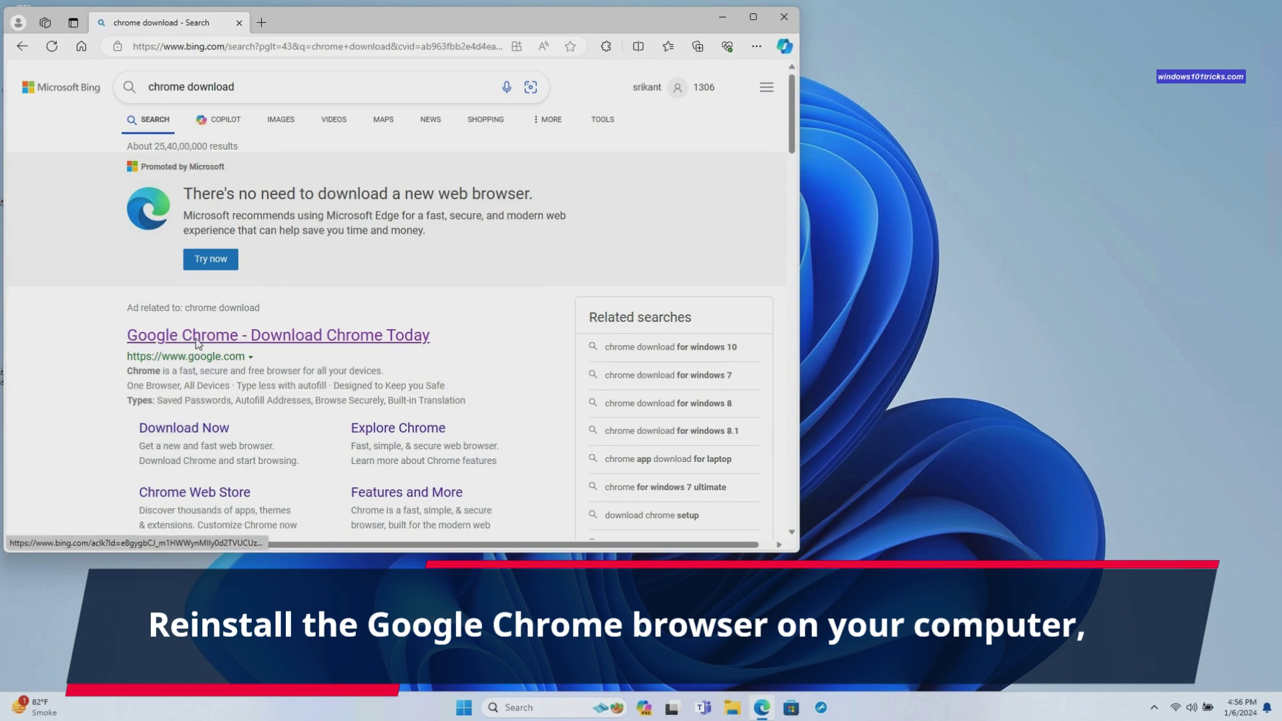
pyautogui.click(239, 23)
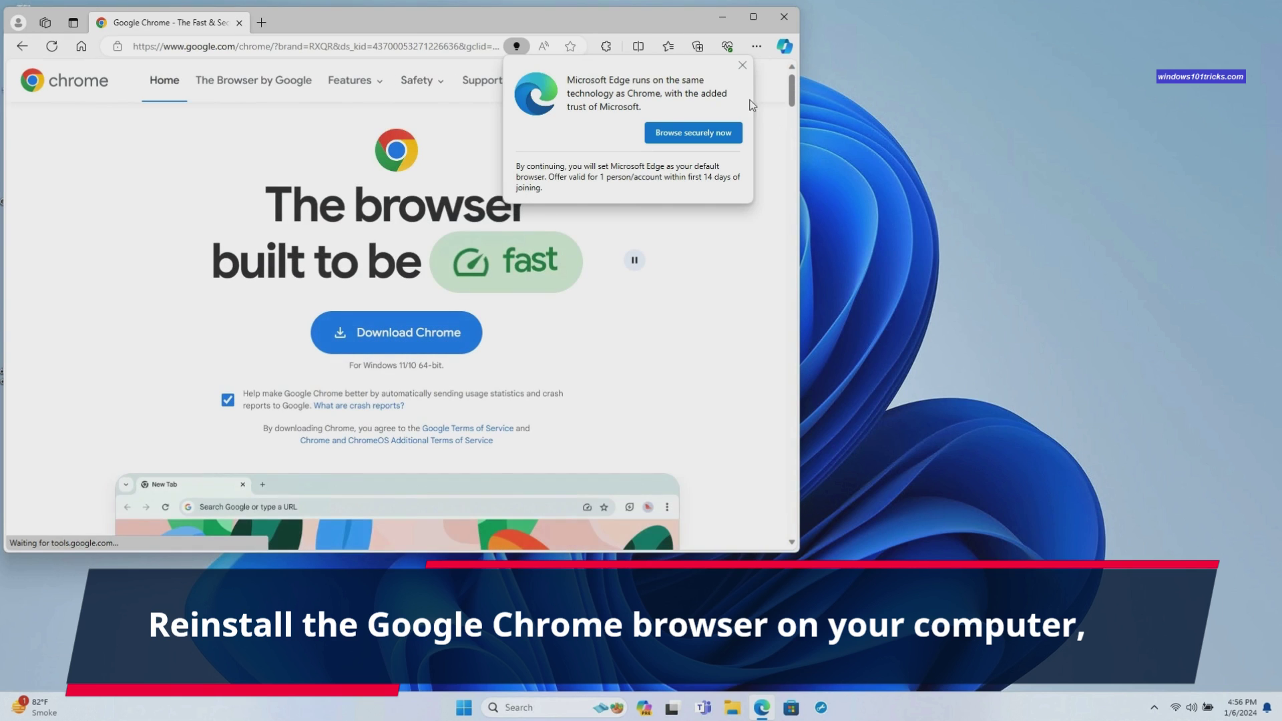
pyautogui.click(742, 65)
pyautogui.click(458, 331)
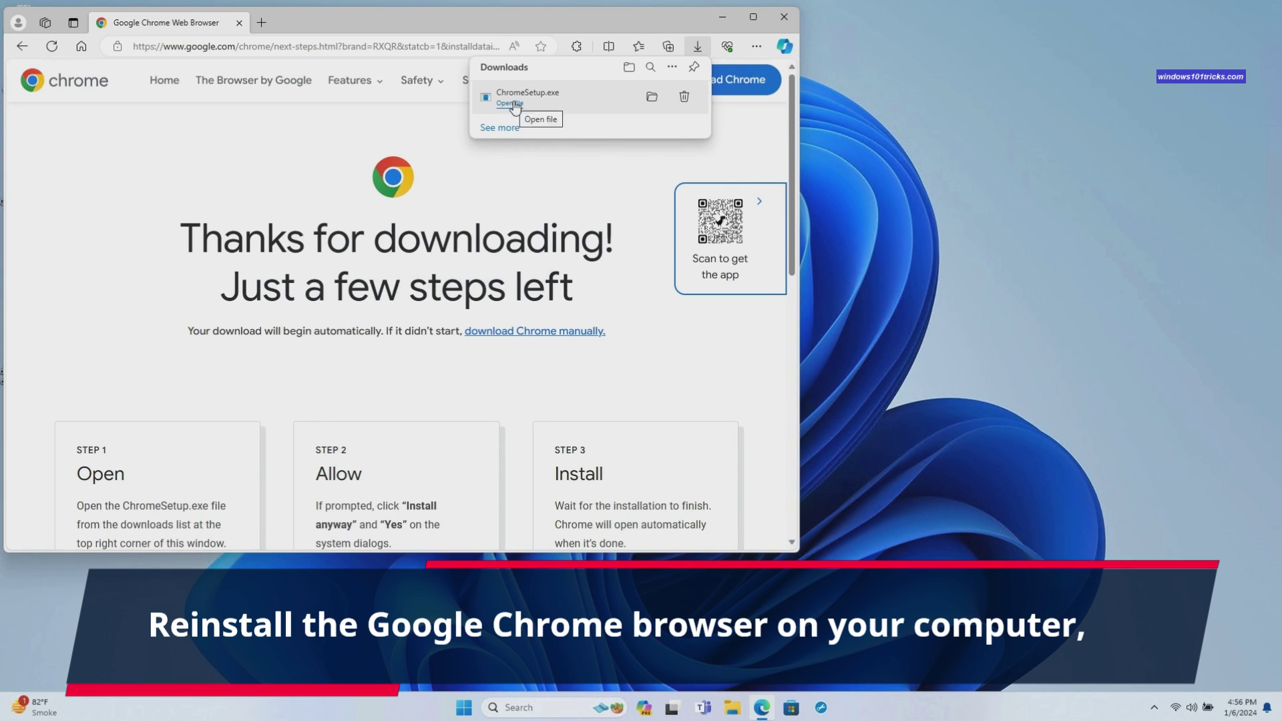
pyautogui.click(511, 103)
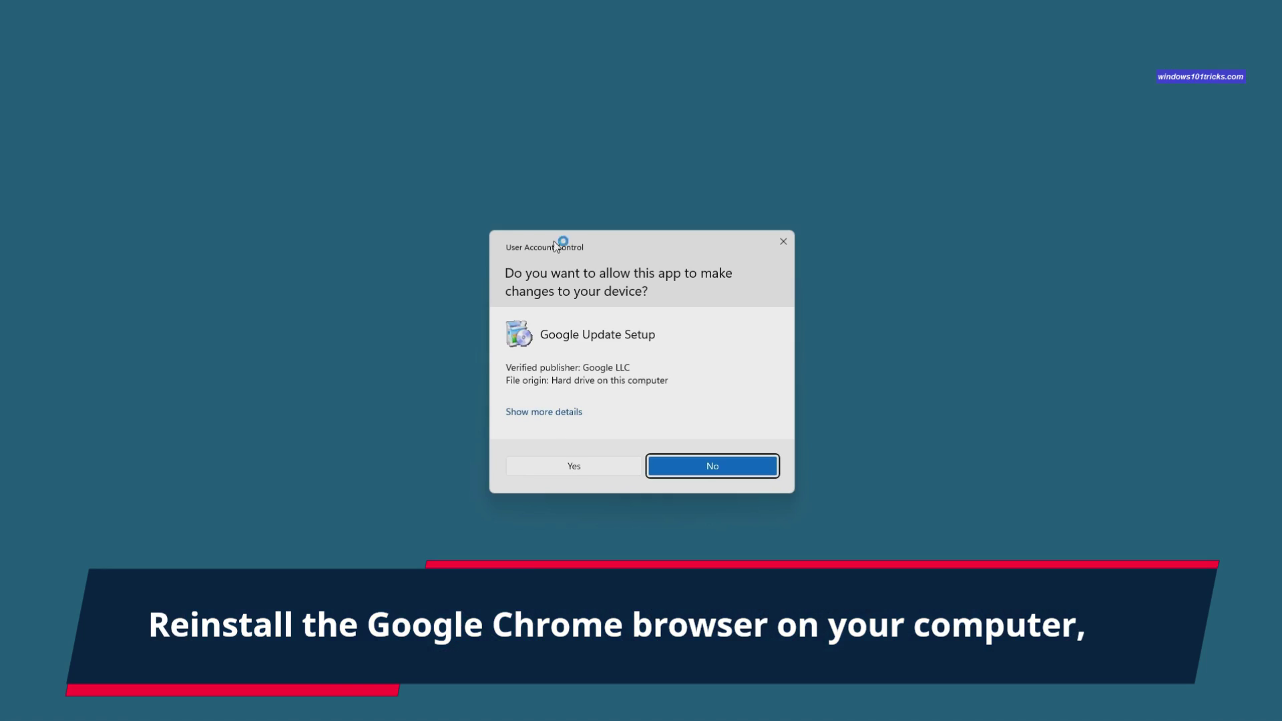
# - Approve the Google Update Setup permission prompt so Chrome installs
pyautogui.click(577, 466)
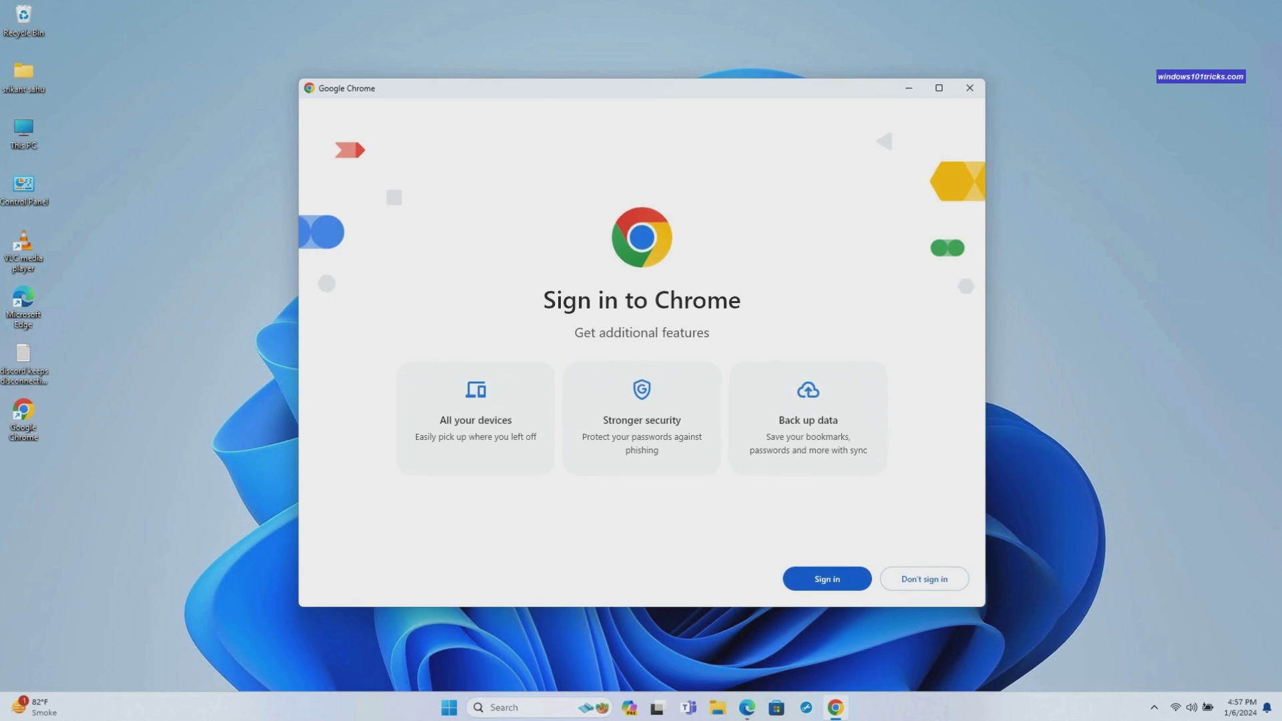
# - Skip Chrome sign-in and acknowledge the Enhanced ad privacy notice
pyautogui.click(925, 579)
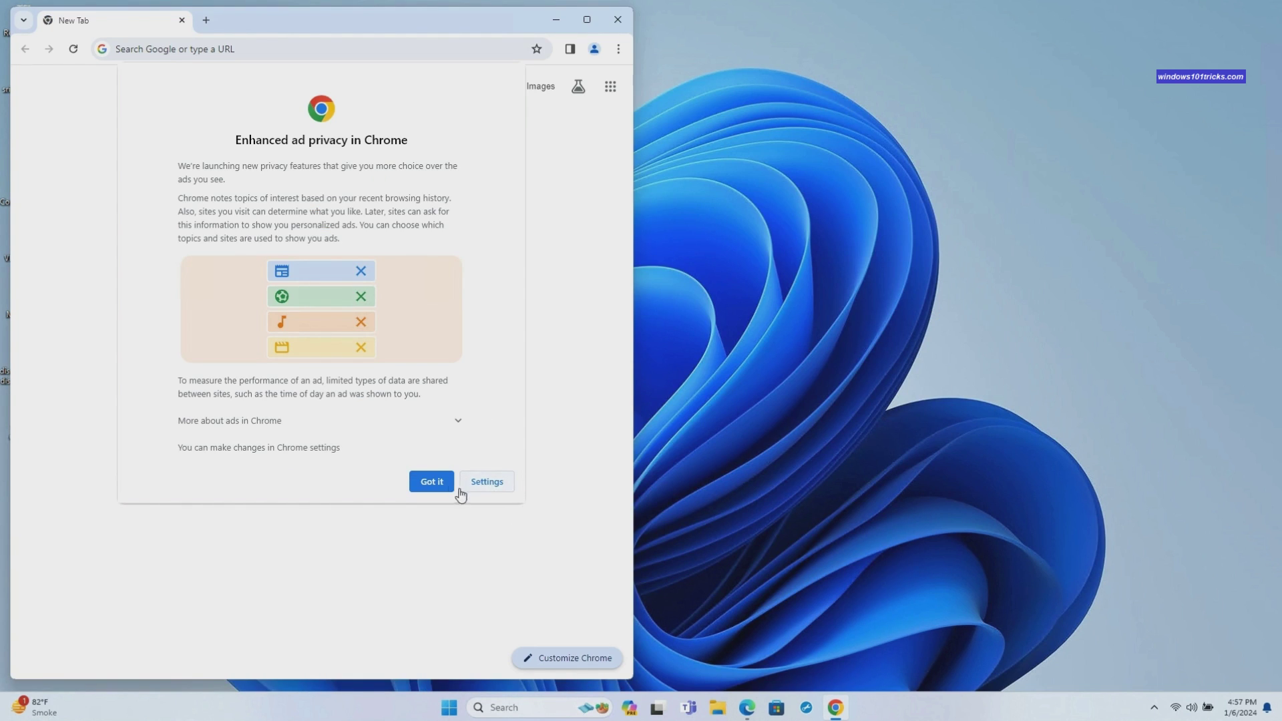
pyautogui.click(431, 481)
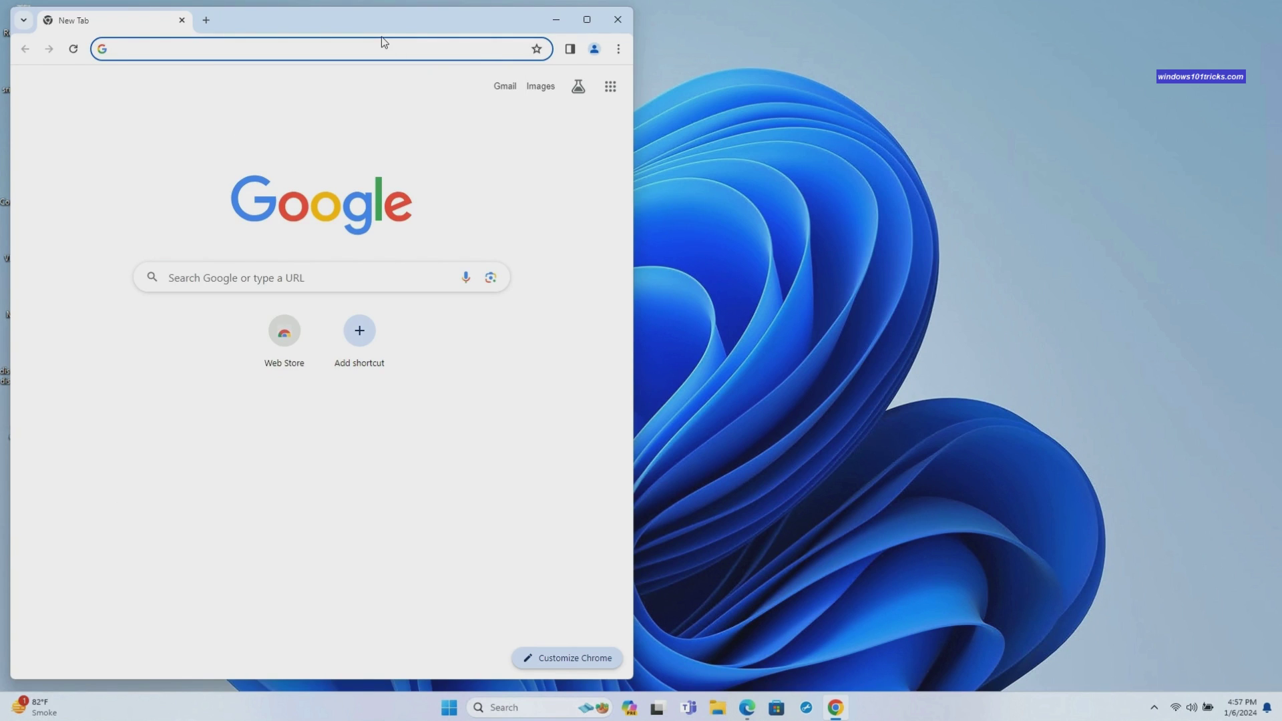